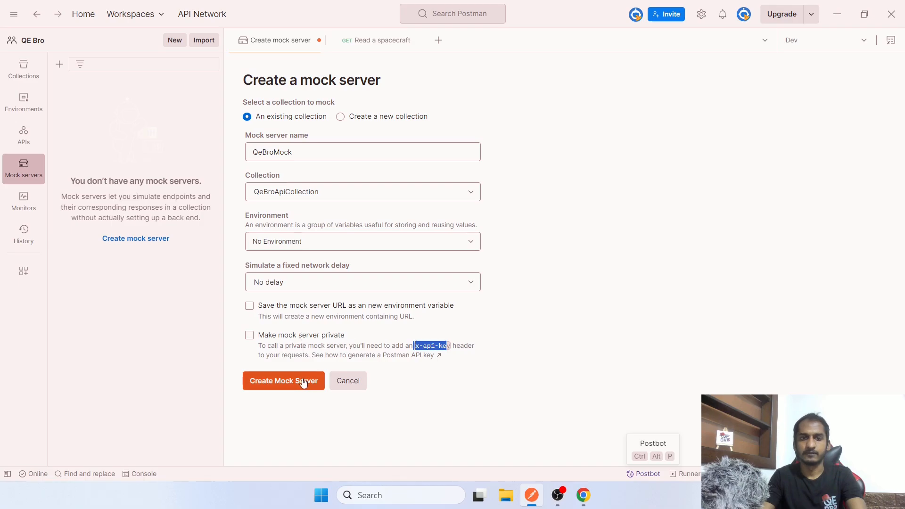
# Step: Create the mock server QeBroMock from the existing QeBroApiCollection with no environment and no network delay
pyautogui.click(303, 381)
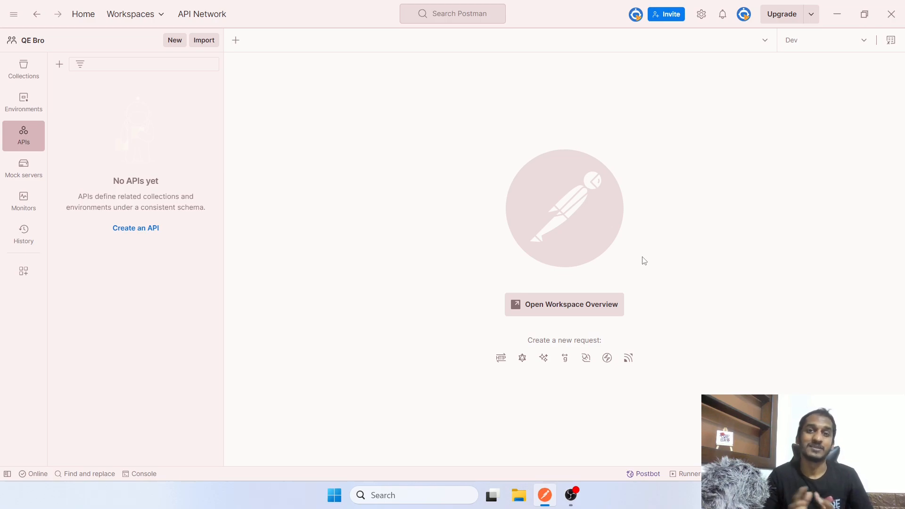
# Step: Check which elements are enabled in the workspace's sidebar configuration, close the overview and return to the APIs section
pyautogui.click(23, 133)
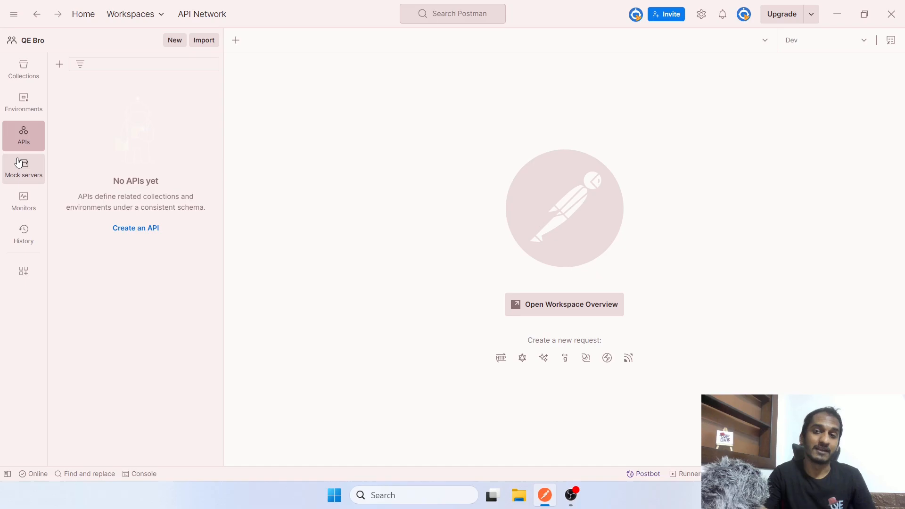
pyautogui.click(24, 272)
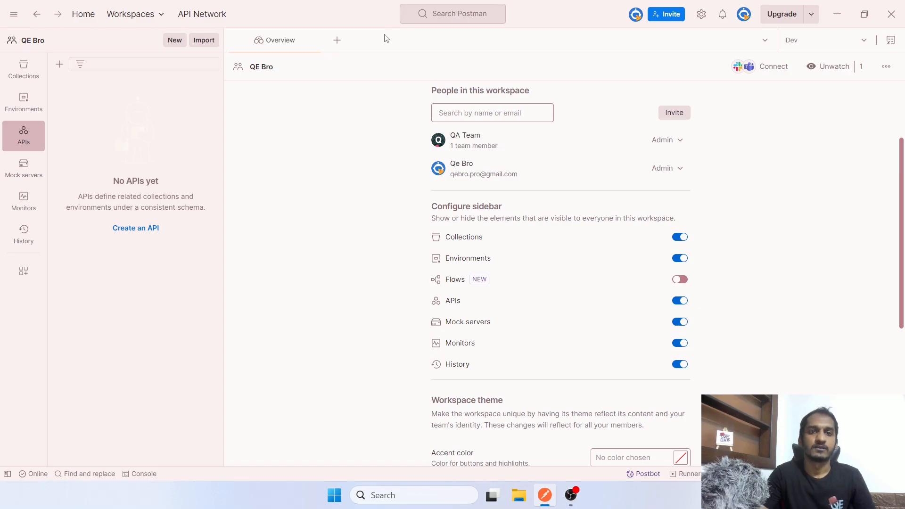
pyautogui.click(313, 40)
pyautogui.click(34, 142)
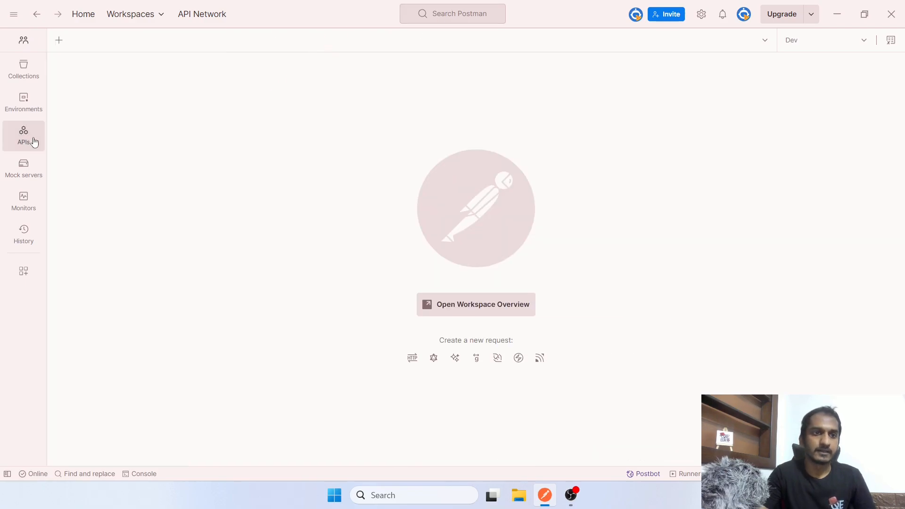
pyautogui.click(34, 142)
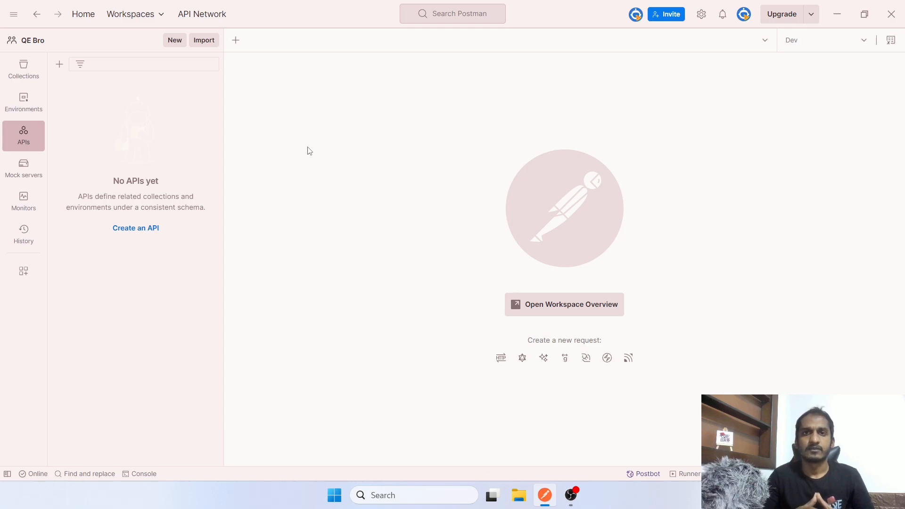
# Step: Look over the workspace's collections and the import dialog, ending in the APIs section
pyautogui.click(29, 74)
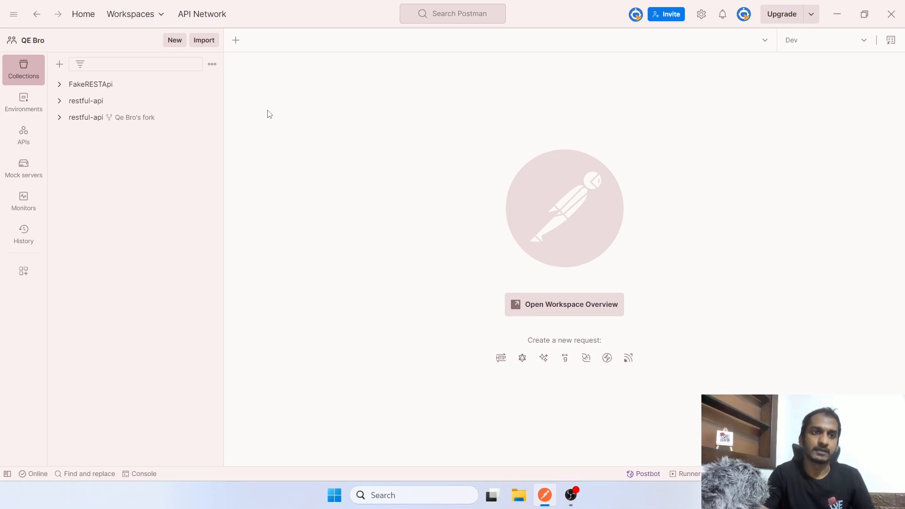
pyautogui.click(21, 144)
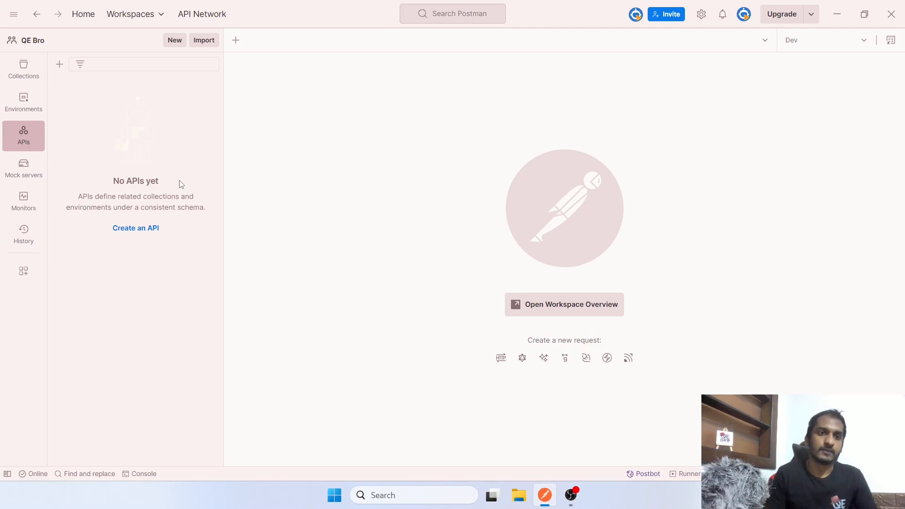
pyautogui.click(27, 148)
pyautogui.click(27, 149)
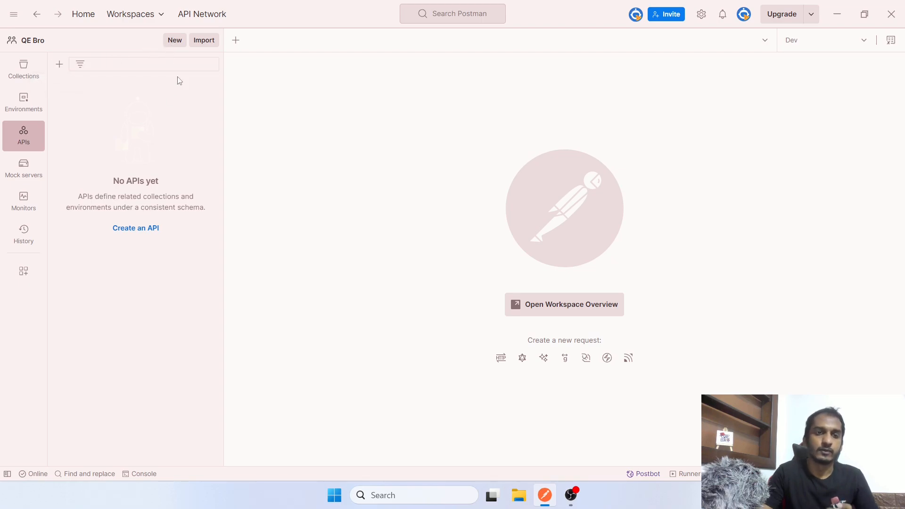
pyautogui.click(211, 42)
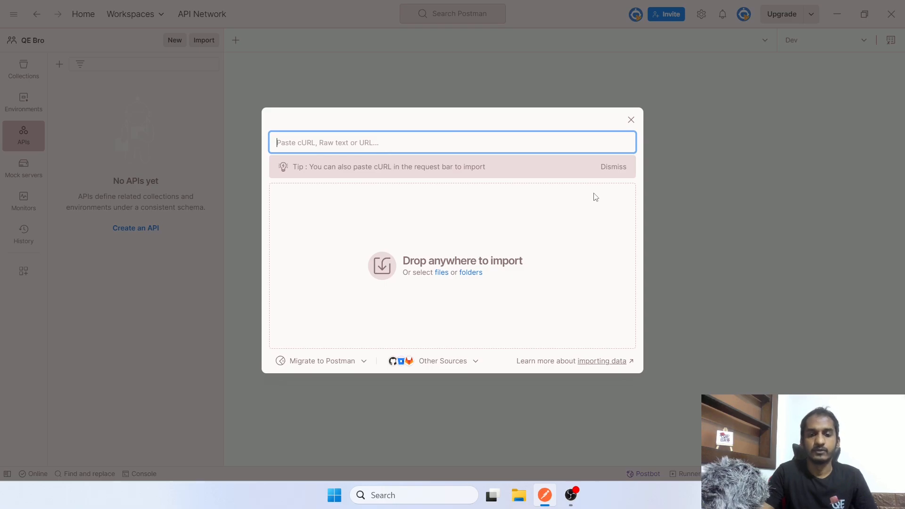
pyautogui.click(631, 120)
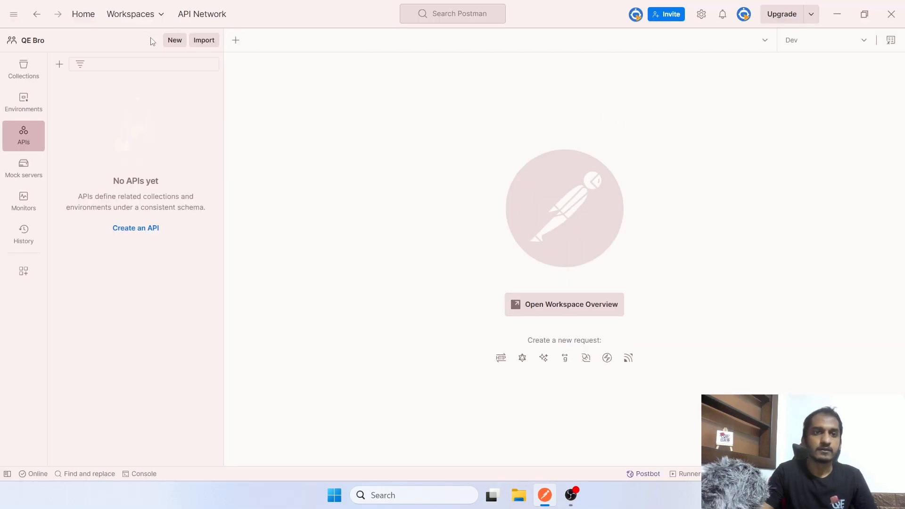
# Step: Create a new API and name it QeBroApi
pyautogui.click(136, 228)
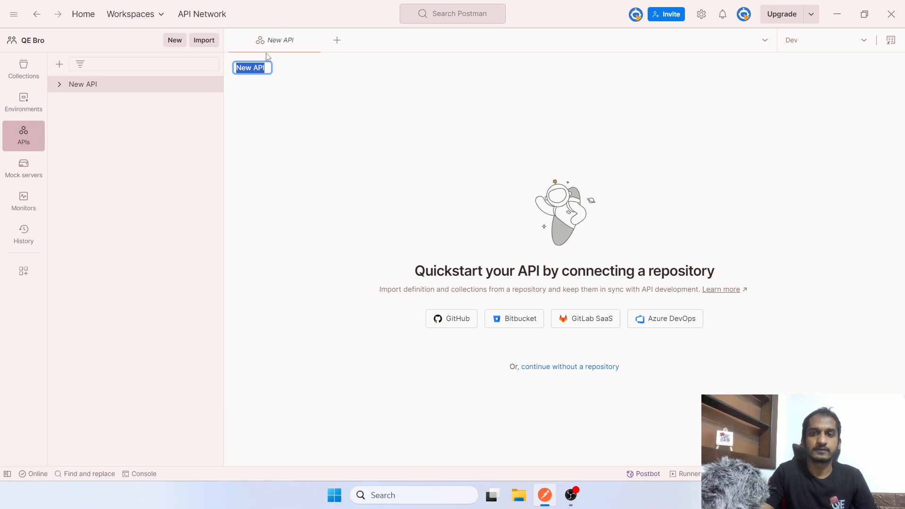
pyautogui.write('Q')
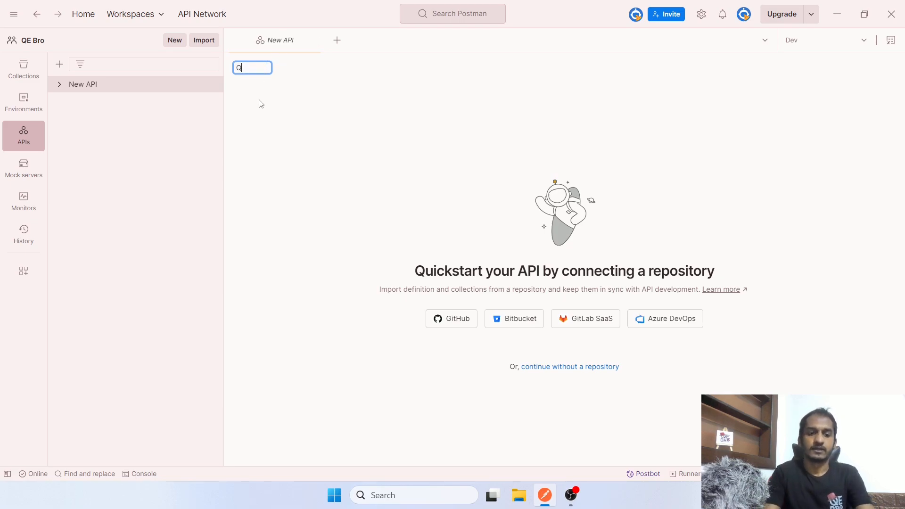
pyautogui.write('eBroA')
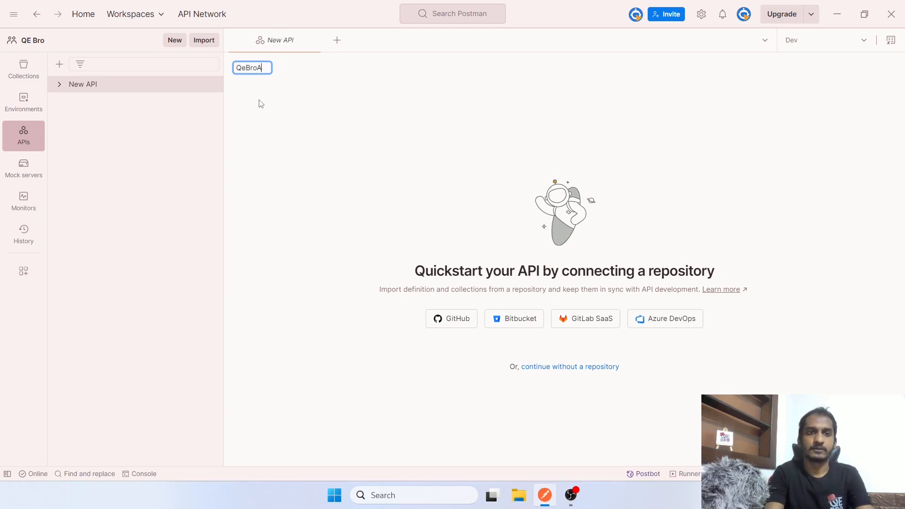
pyautogui.write('pi')
pyautogui.press('Return')
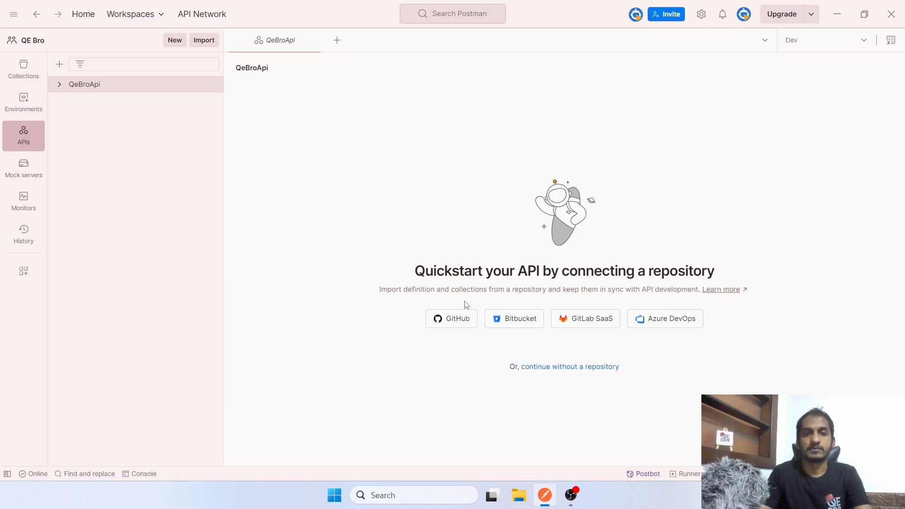
# Step: Connect the API to GitHub by authorizing Postman in the browser, and close the browser window
pyautogui.click(456, 319)
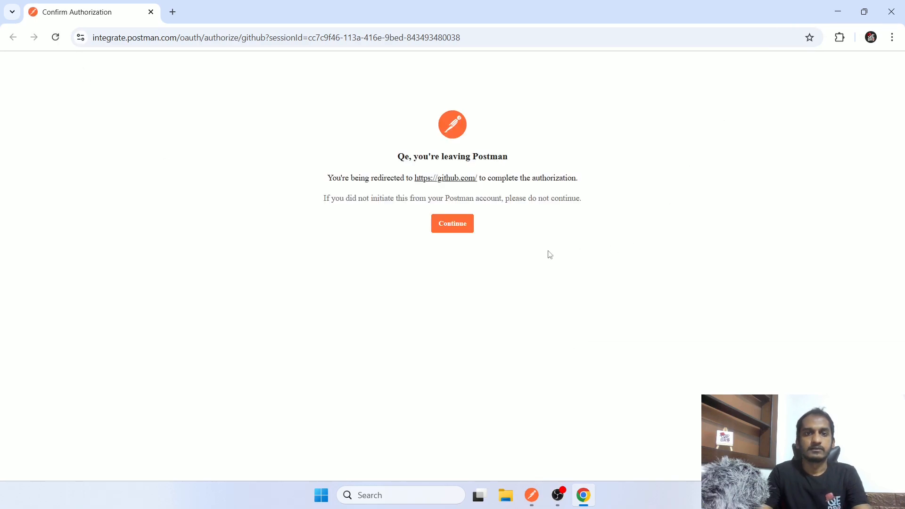
pyautogui.click(452, 225)
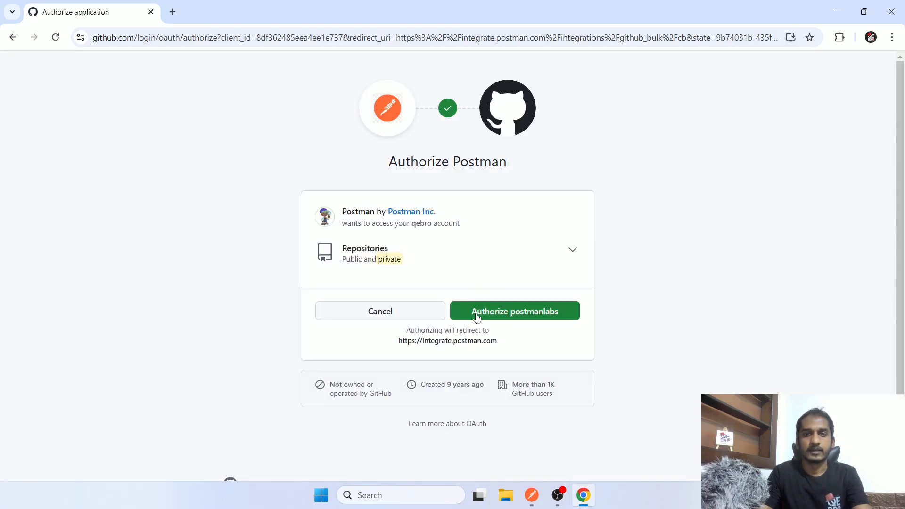
pyautogui.click(480, 313)
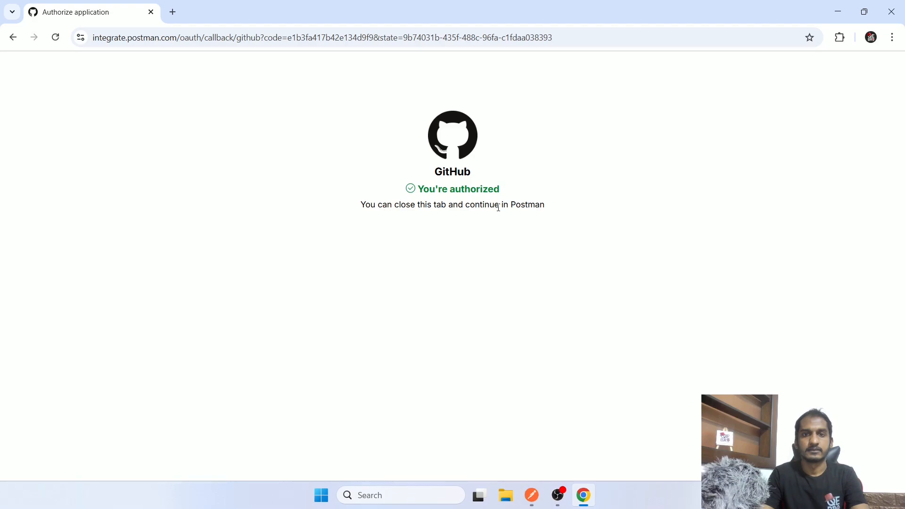
pyautogui.moveTo(349, 212); pyautogui.dragTo(647, 206)
pyautogui.click(892, 12)
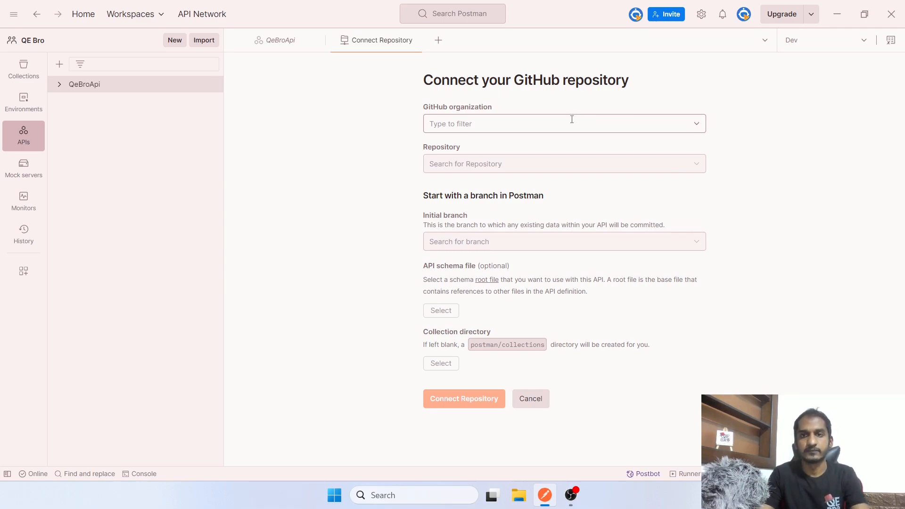
# Step: Choose qebro as the GitHub organization and FirstProject as the repository to connect
pyautogui.click(546, 126)
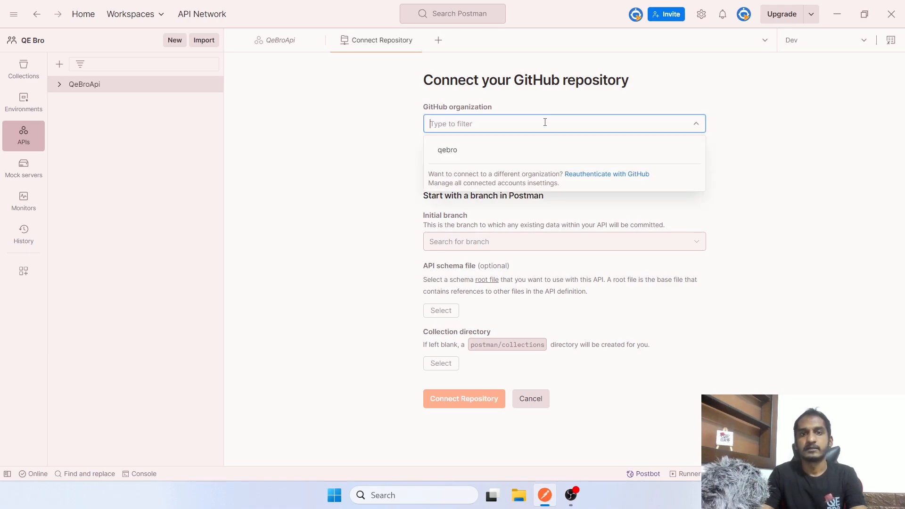
pyautogui.click(449, 156)
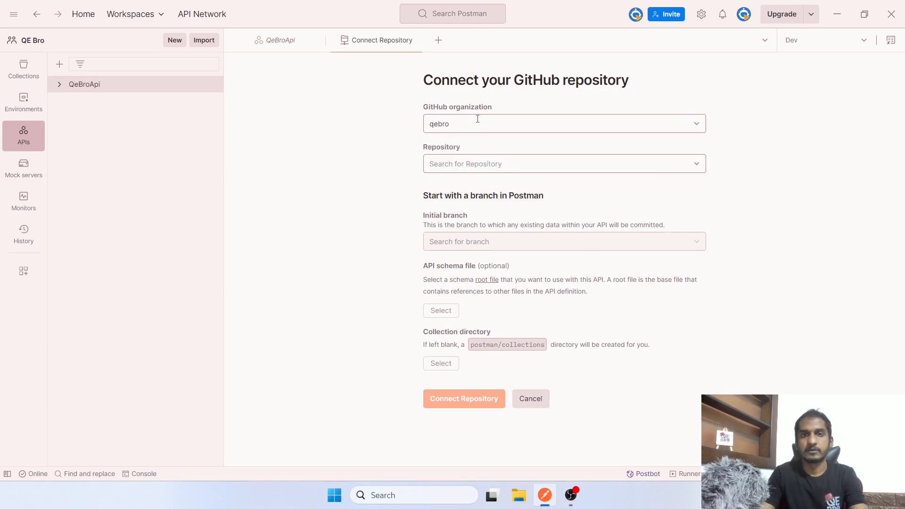
pyautogui.click(466, 164)
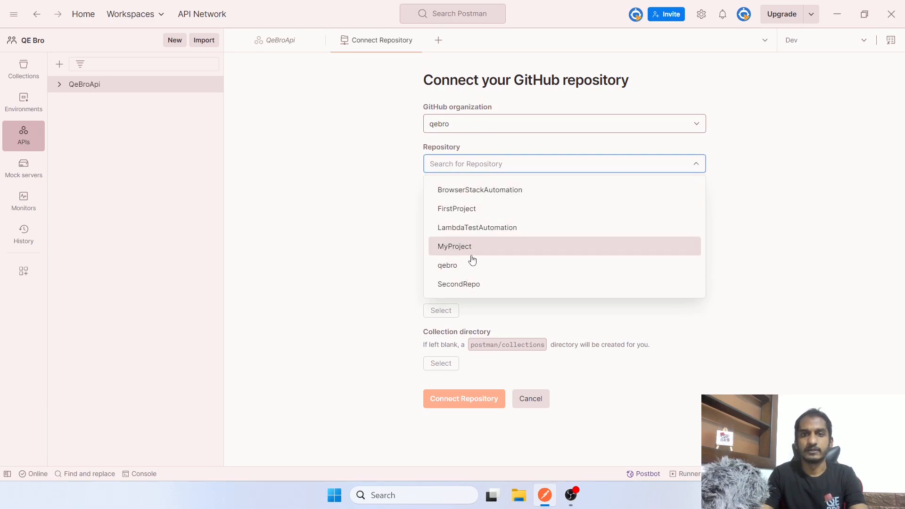
pyautogui.click(500, 122)
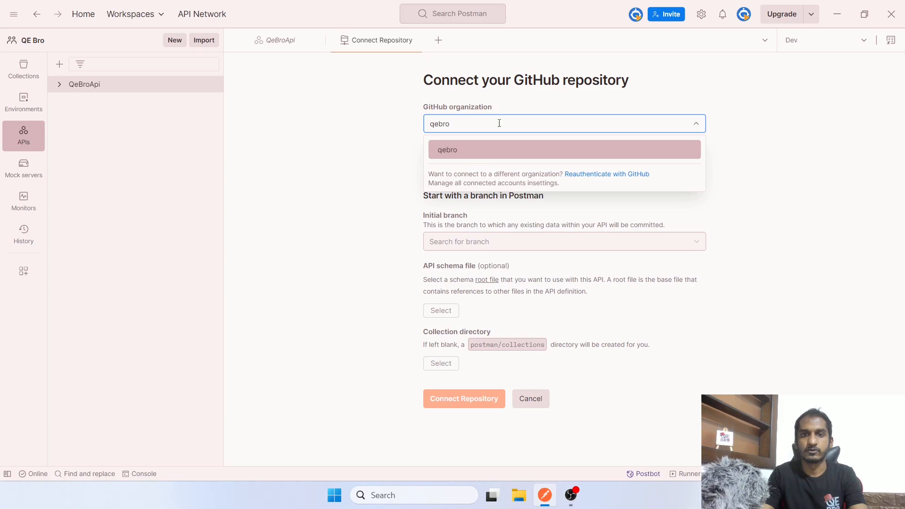
pyautogui.click(473, 152)
pyautogui.click(469, 165)
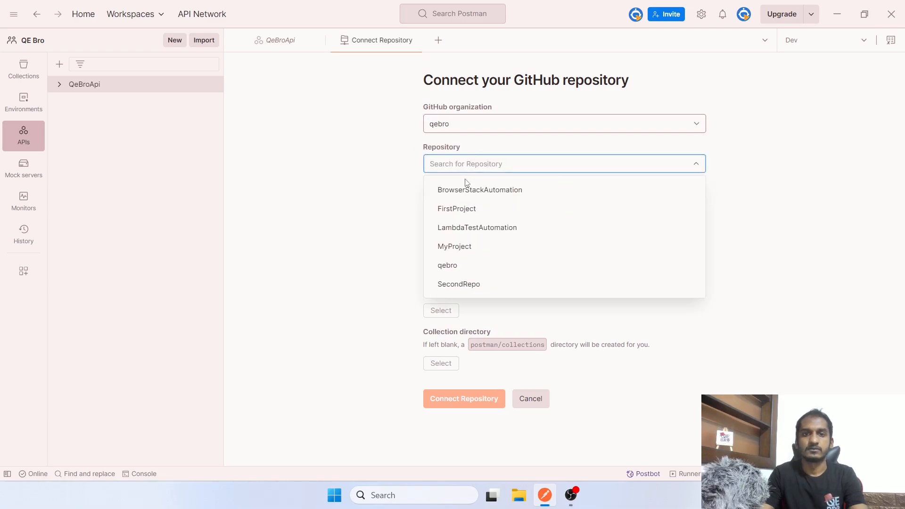
pyautogui.click(461, 212)
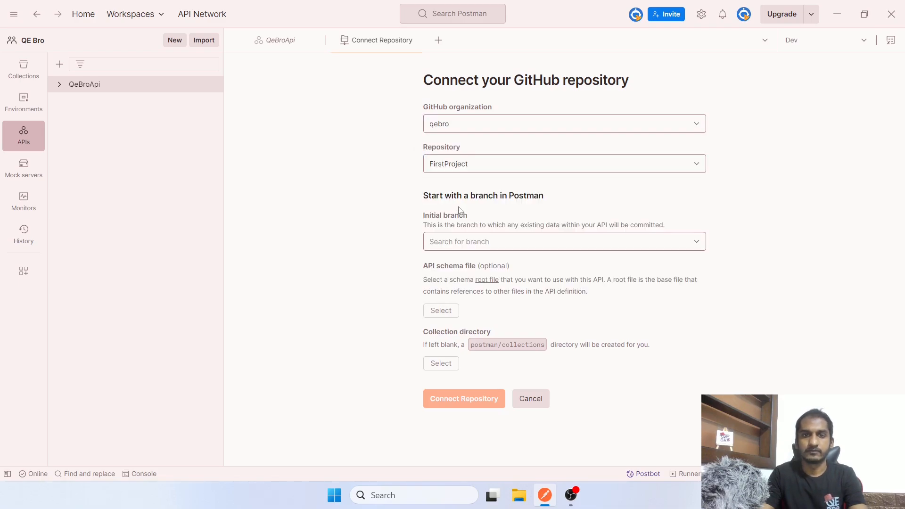
# Step: Set main as the initial branch for the FirstProject repository connection
pyautogui.click(478, 243)
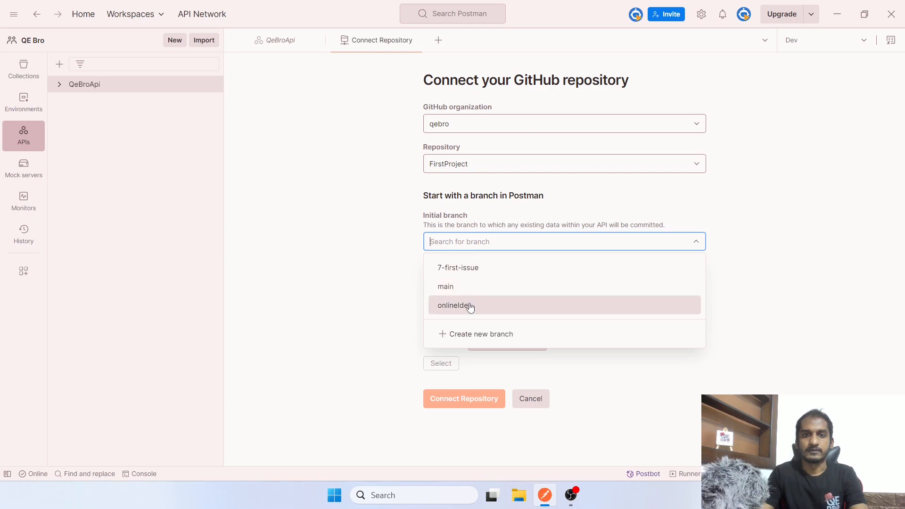
pyautogui.click(458, 165)
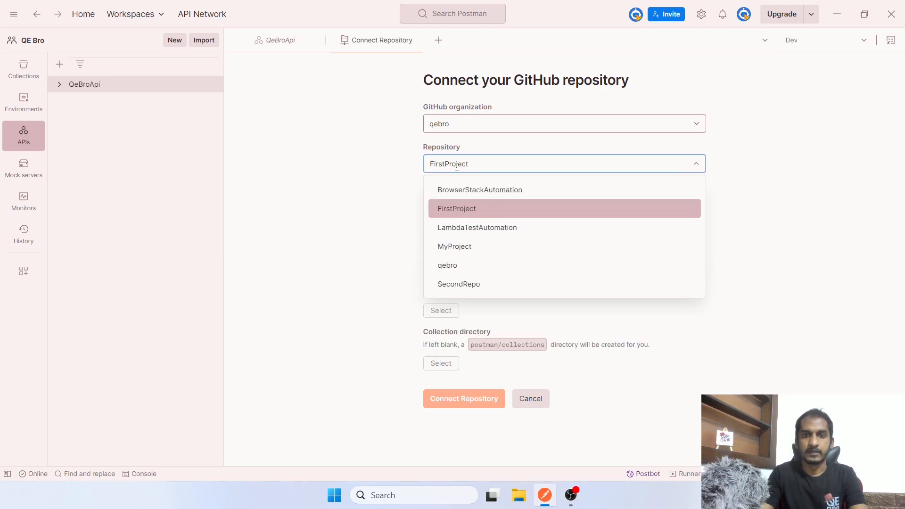
pyautogui.click(463, 208)
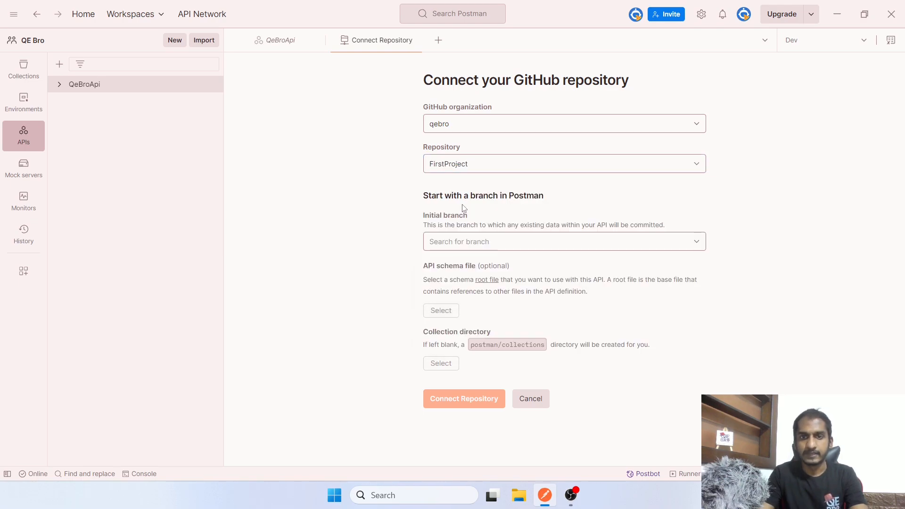
pyautogui.click(466, 244)
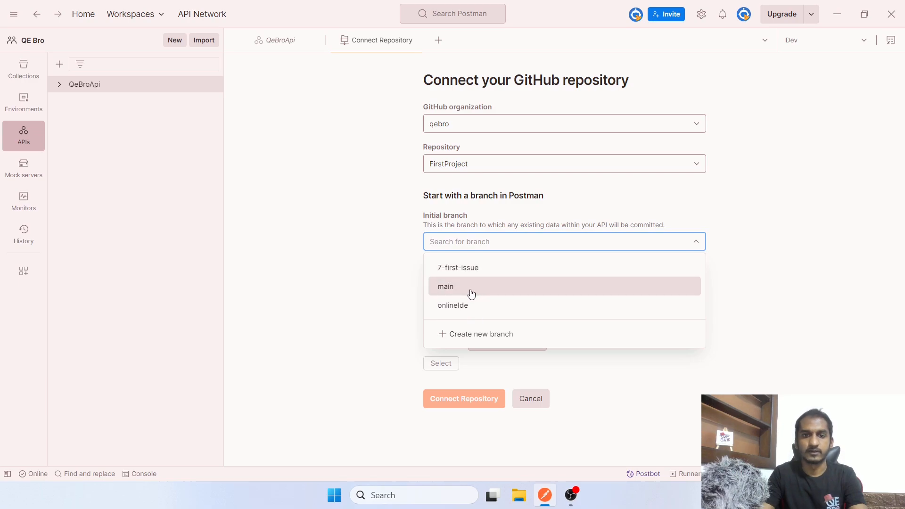
pyautogui.click(472, 294)
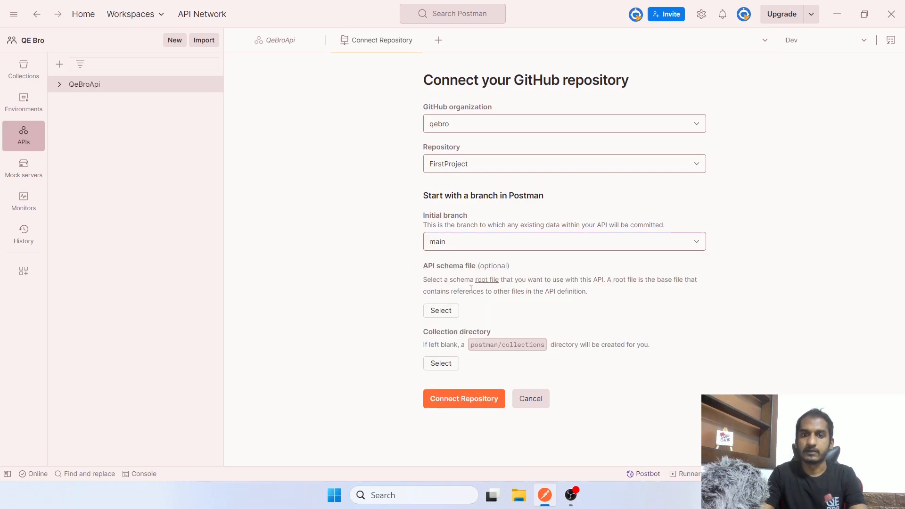
pyautogui.moveTo(424, 269); pyautogui.dragTo(560, 281)
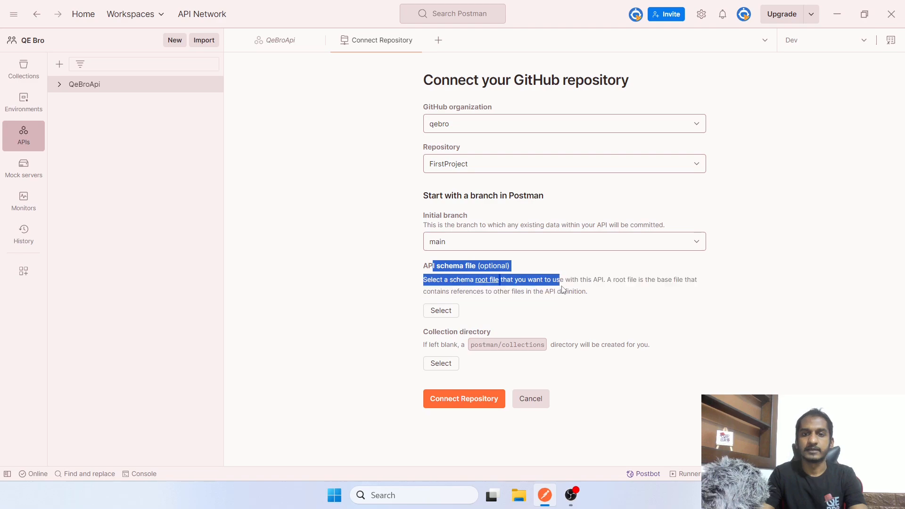
pyautogui.click(569, 295)
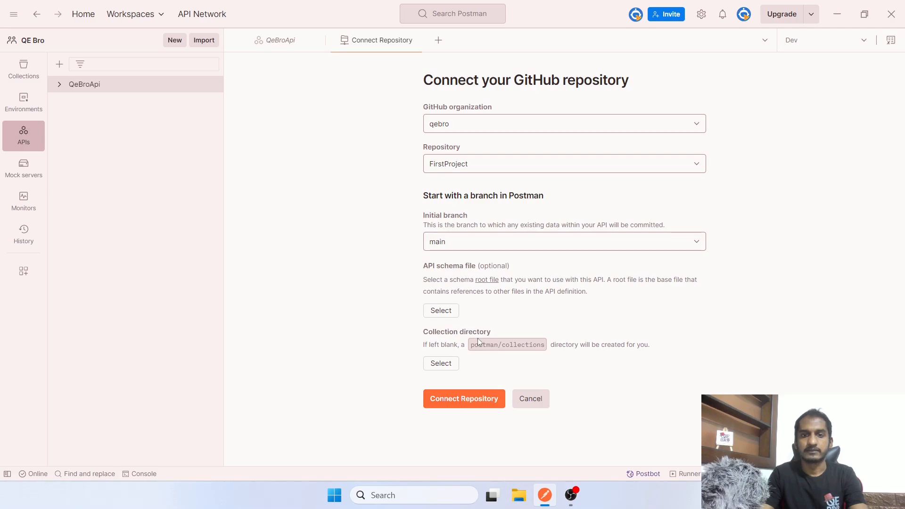
# Step: Create a root directory named postman, use it as the collection directory, and connect the FirstProject repository
pyautogui.click(447, 364)
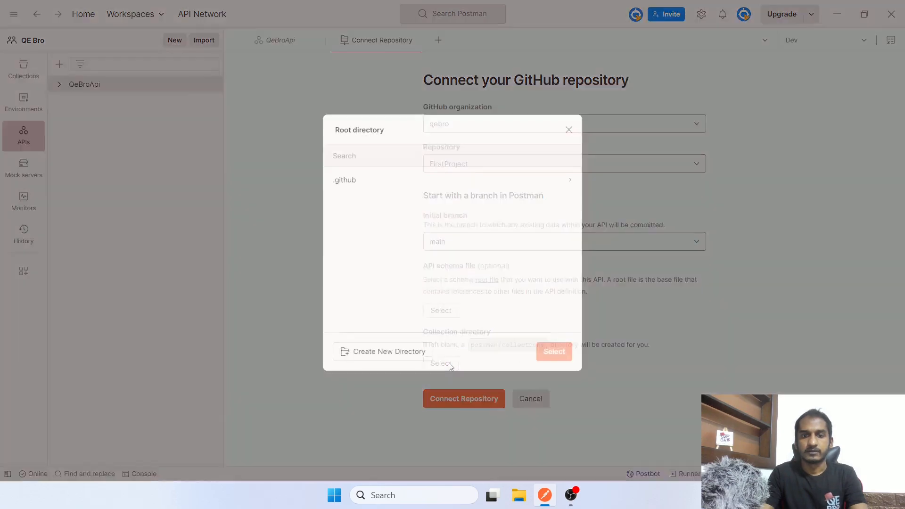
pyautogui.click(353, 182)
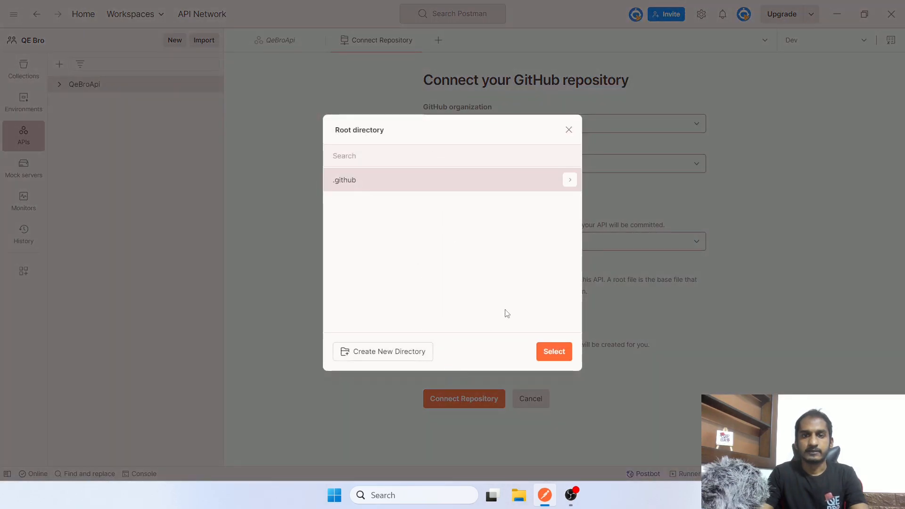
pyautogui.click(421, 357)
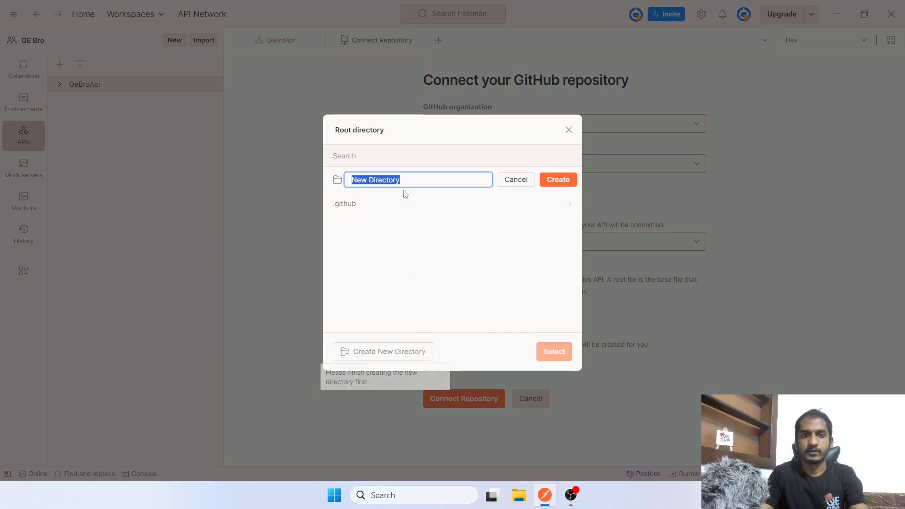
pyautogui.write('postman')
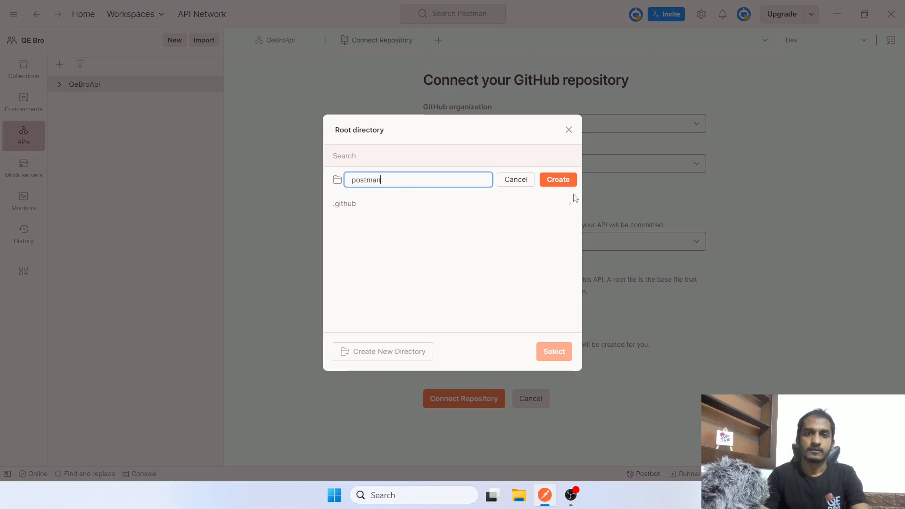
pyautogui.click(558, 180)
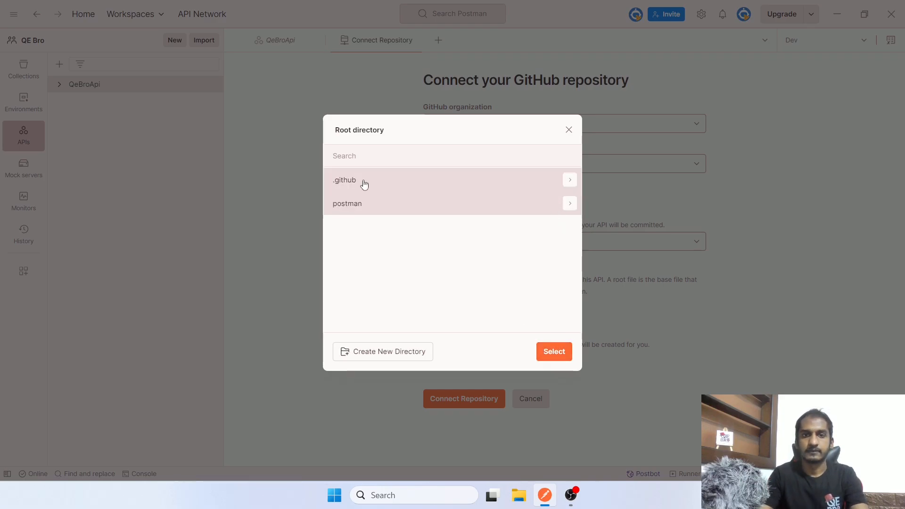
pyautogui.click(554, 351)
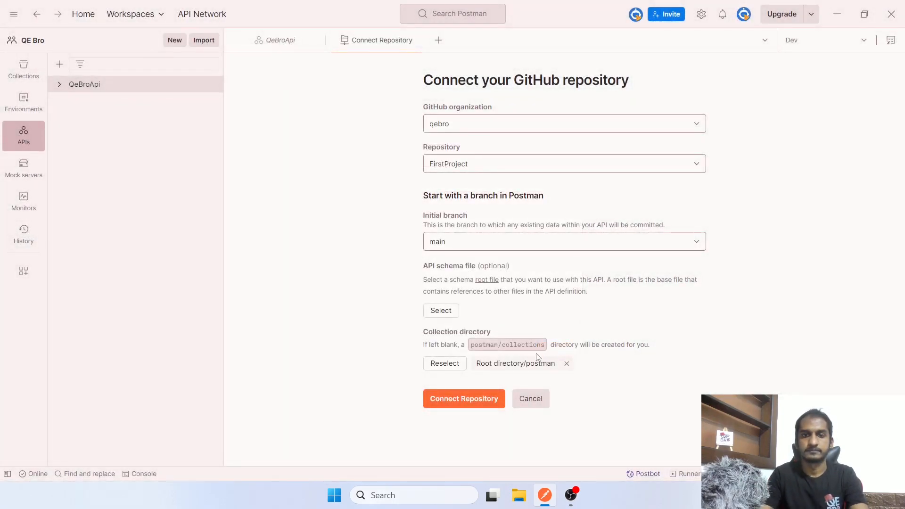
pyautogui.click(469, 399)
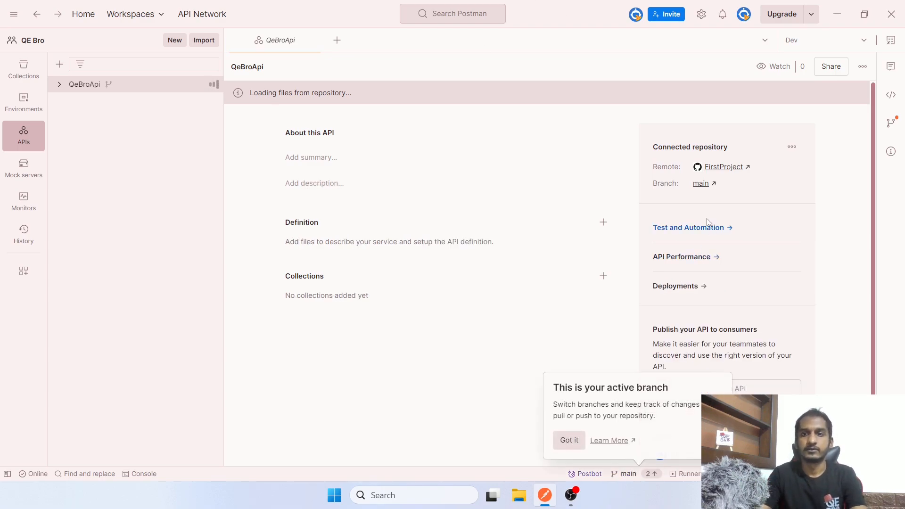
# Step: Review the connected repository's remote and branch and the Test and Automation page, and return to the QeBroApi overview
pyautogui.moveTo(666, 176); pyautogui.dragTo(700, 169)
pyautogui.moveTo(655, 145); pyautogui.dragTo(764, 165)
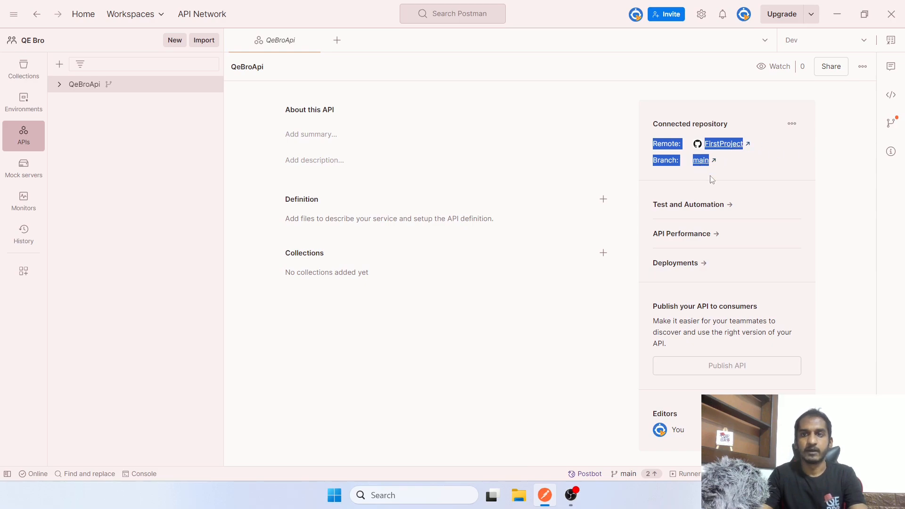
pyautogui.click(732, 177)
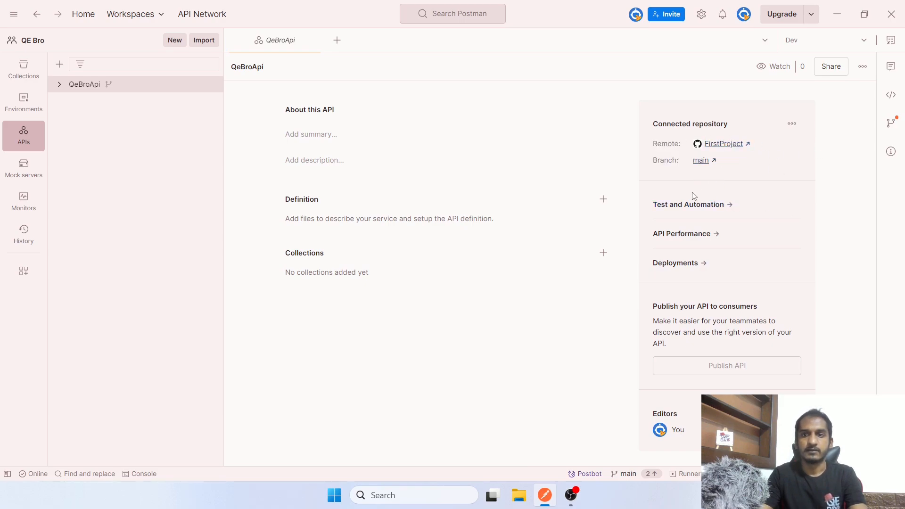
pyautogui.click(691, 205)
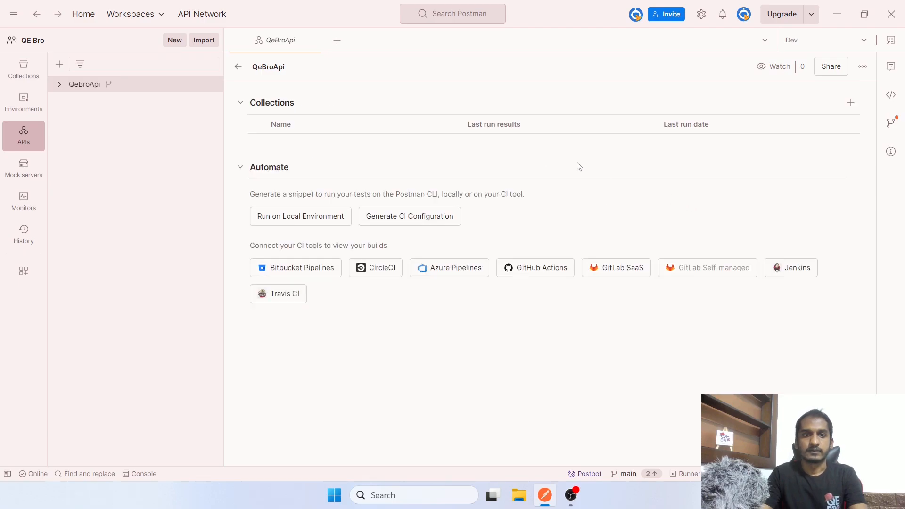
pyautogui.click(149, 88)
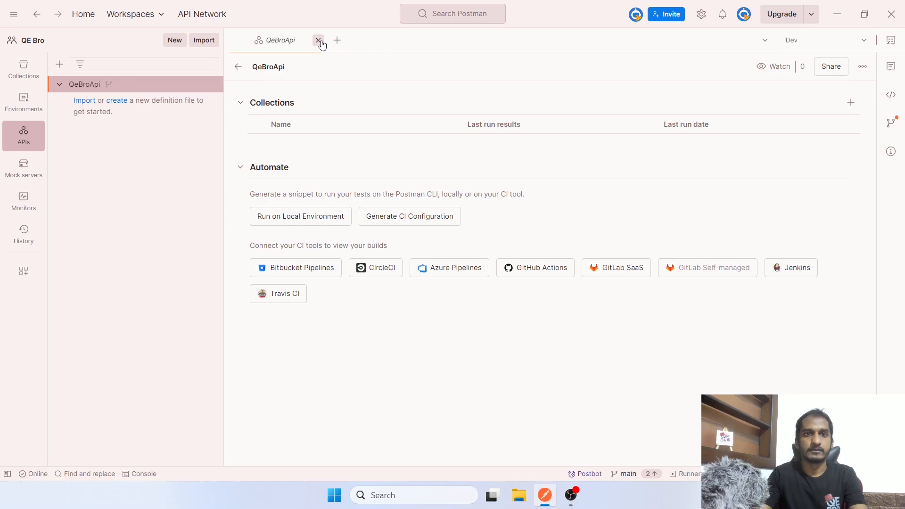
pyautogui.click(238, 66)
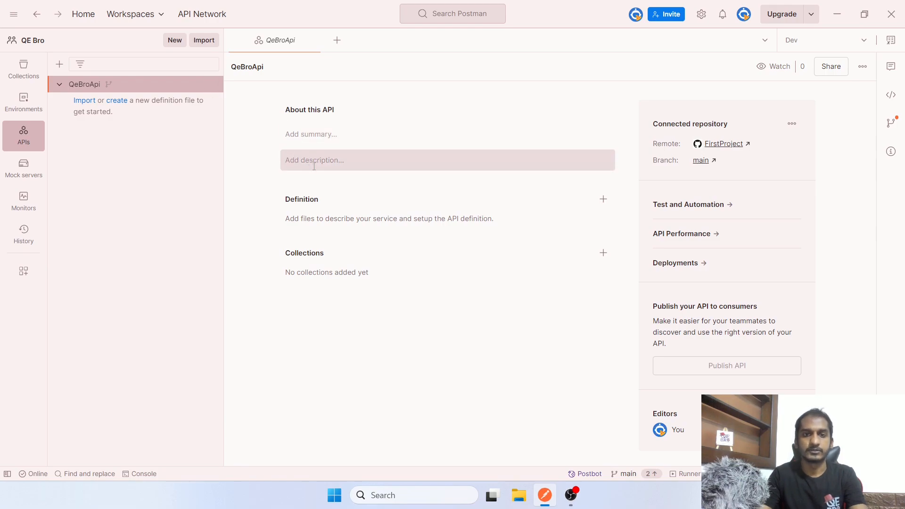
# Step: Add the summary "This is a test API" to QeBroApi
pyautogui.click(311, 134)
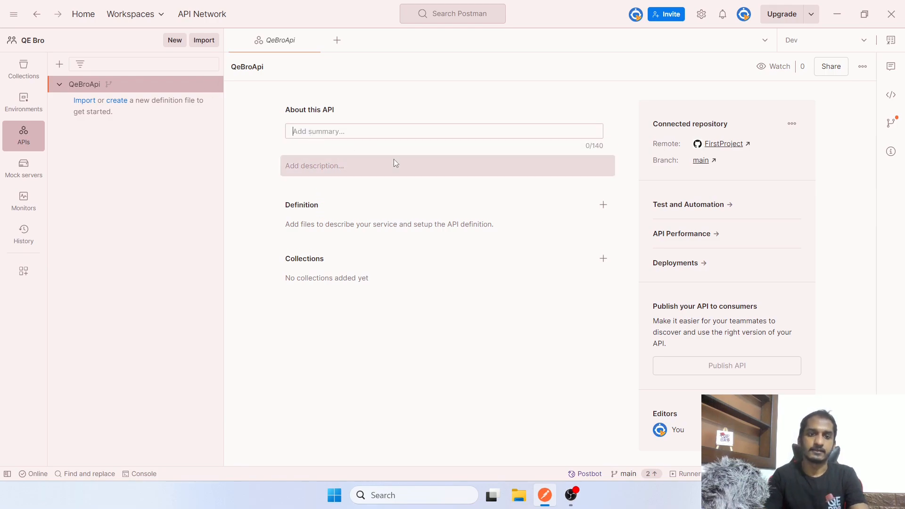
pyautogui.write('Thi')
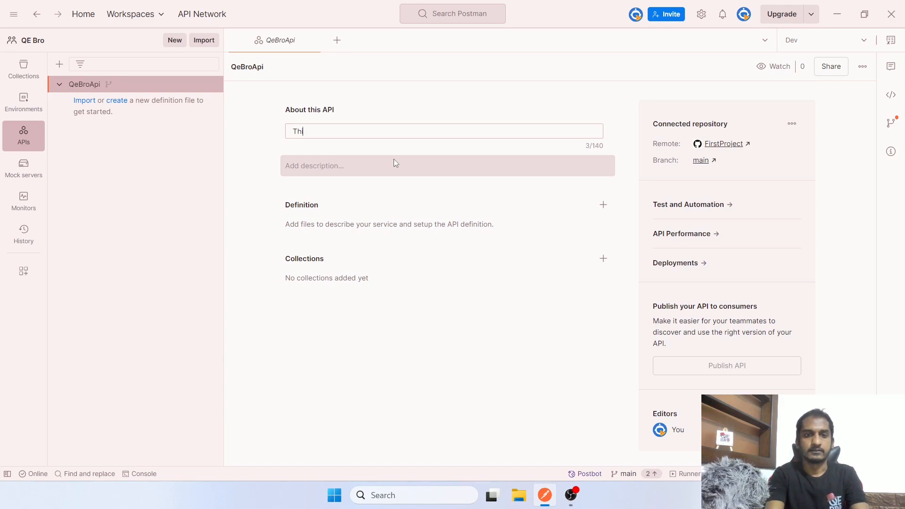
pyautogui.write('s is a tes')
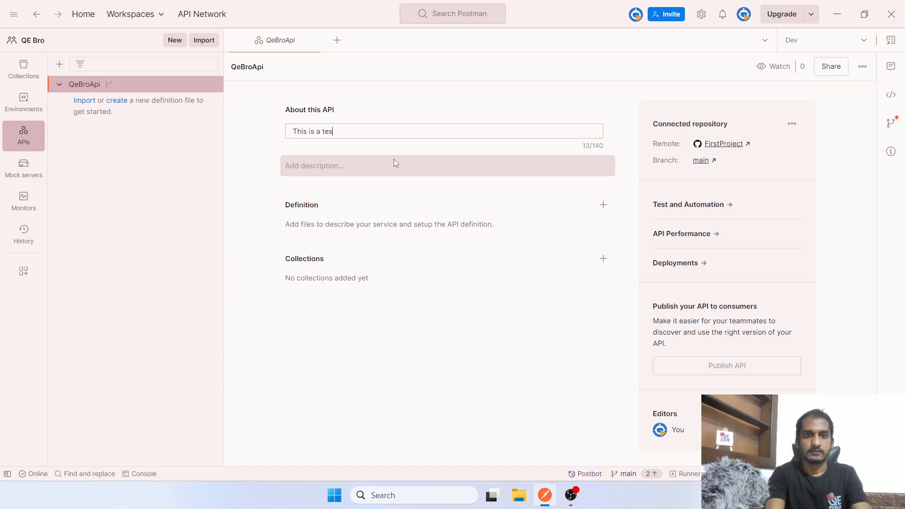
pyautogui.write('t API')
# Step: Copy the summary text into the API description, format it as an unordered list, and save the description
pyautogui.hotkey('ctrl', 'a')
pyautogui.hotkey('ctrl', 'c')
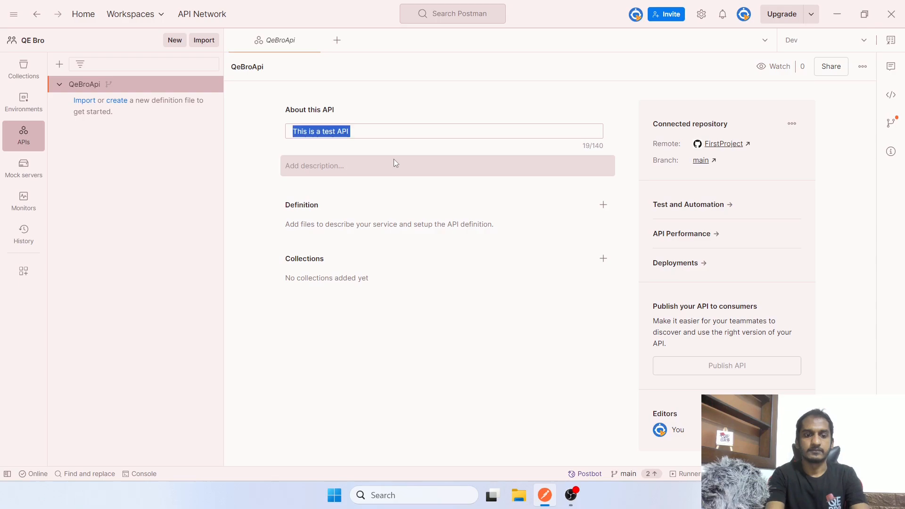
pyautogui.click(390, 166)
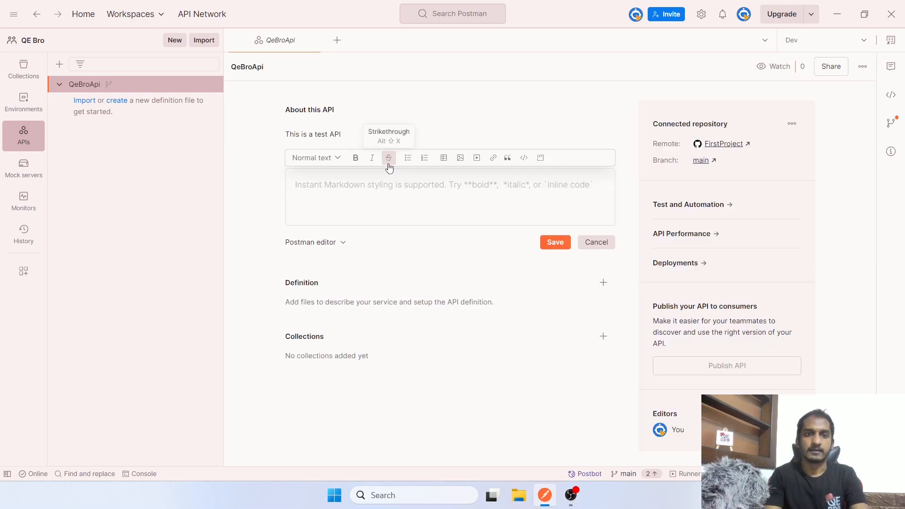
pyautogui.hotkey('ctrl', 'v')
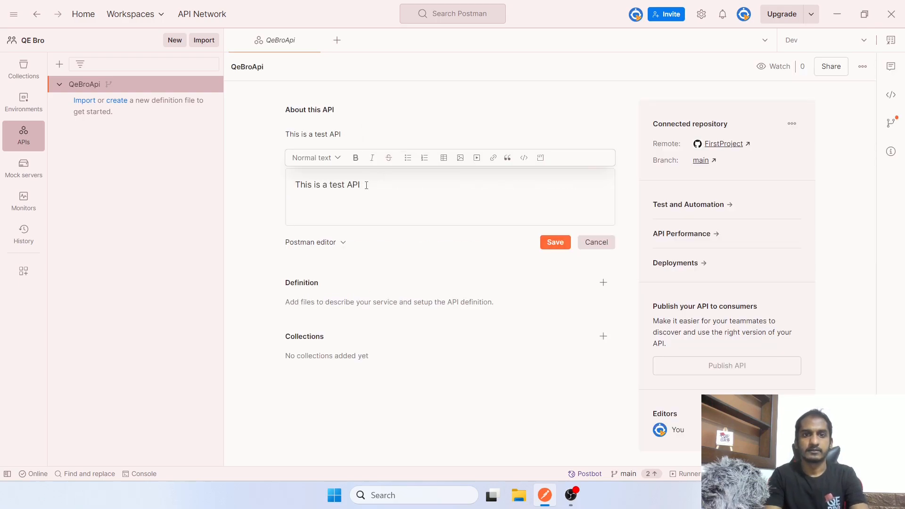
pyautogui.click(408, 159)
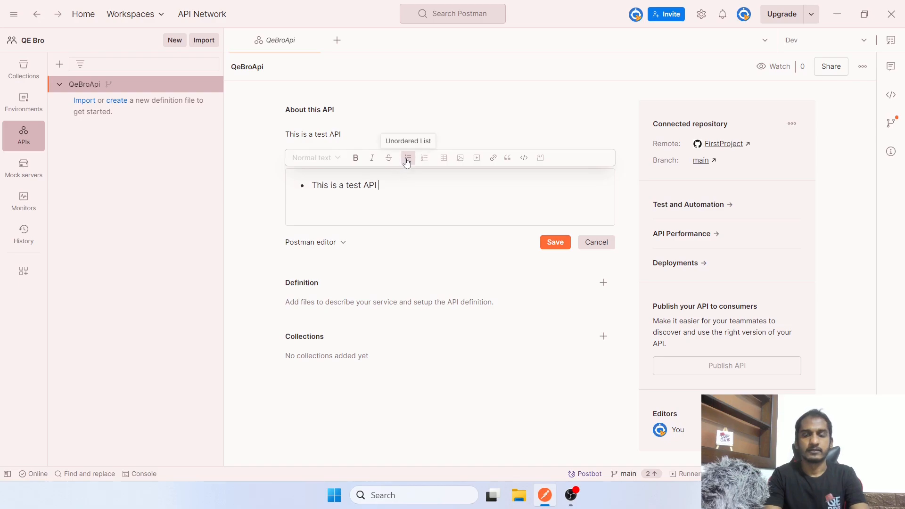
pyautogui.click(553, 237)
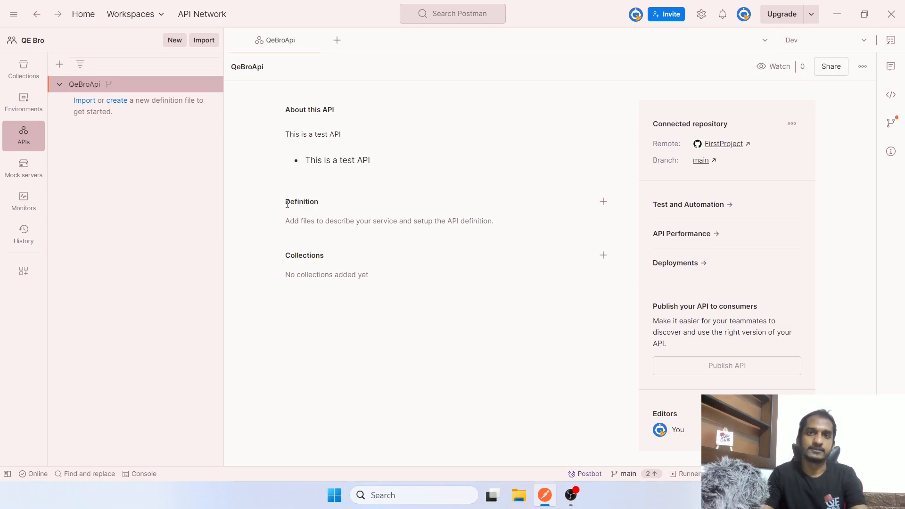
# Step: Start authoring a new definition for QeBroApi from scratch
pyautogui.moveTo(284, 204); pyautogui.dragTo(334, 209)
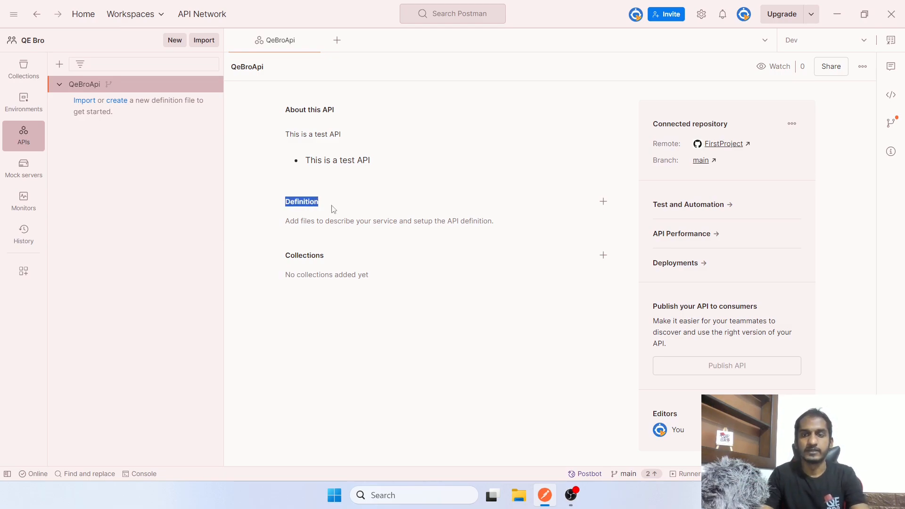
pyautogui.click(606, 204)
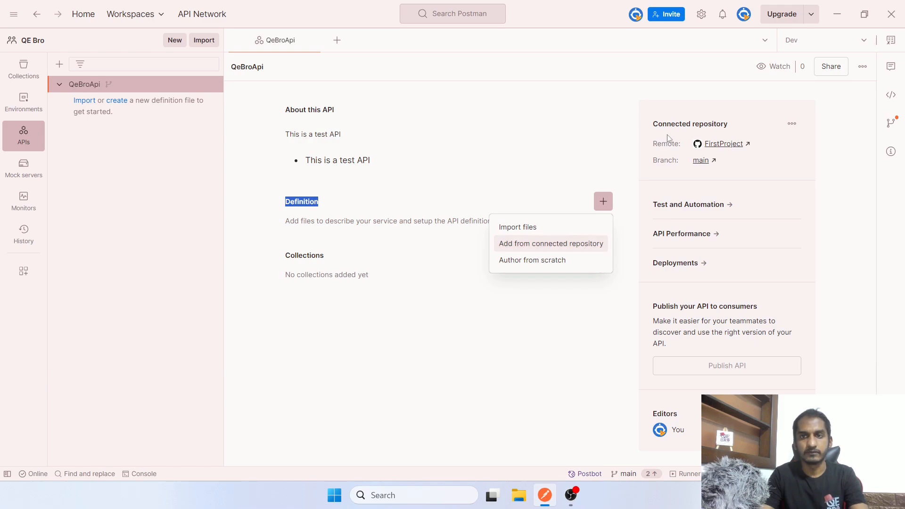
pyautogui.click(527, 268)
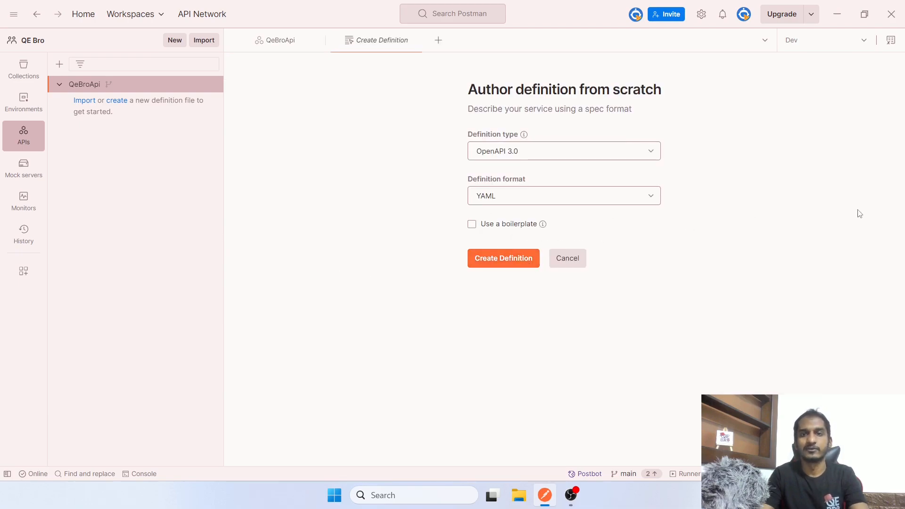
# Step: Look through the definition types, trying WSDL 2.0 and setting the type back to OpenAPI 3.0
pyautogui.click(531, 154)
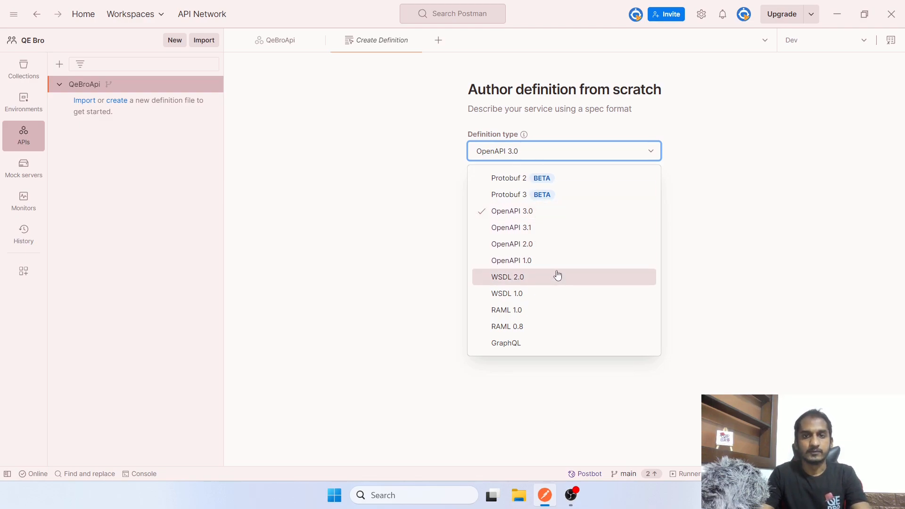
pyautogui.click(526, 137)
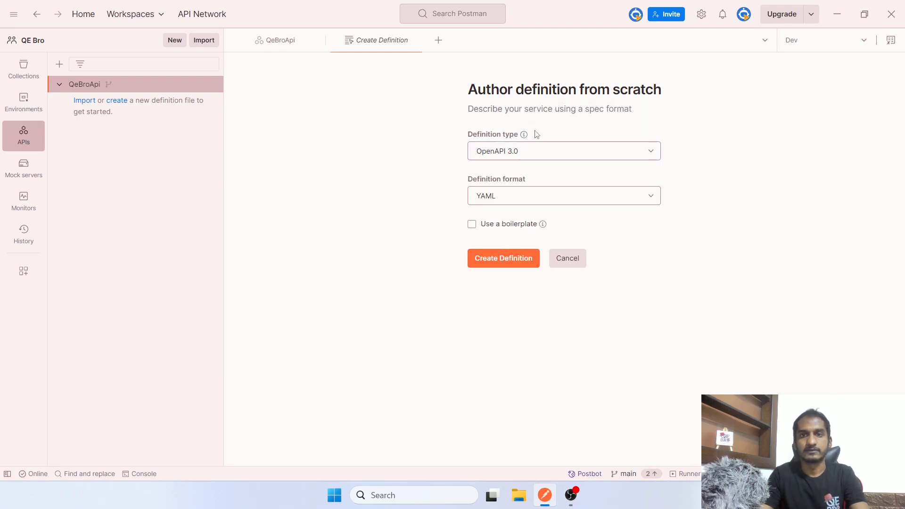
pyautogui.moveTo(527, 137)
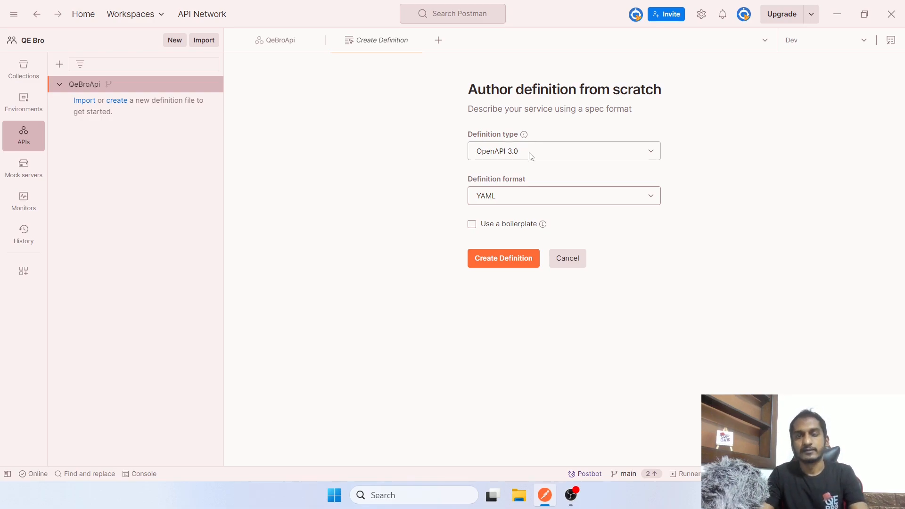
pyautogui.click(531, 156)
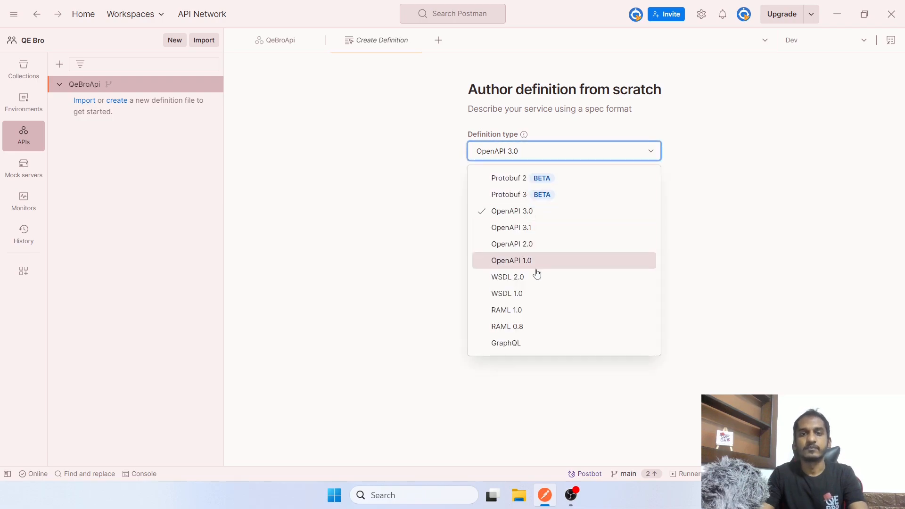
pyautogui.click(532, 277)
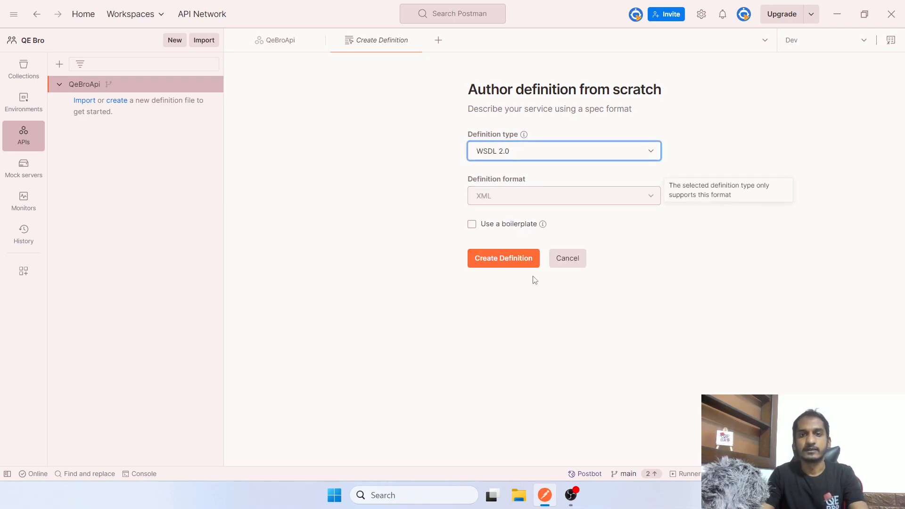
pyautogui.click(559, 155)
pyautogui.click(666, 286)
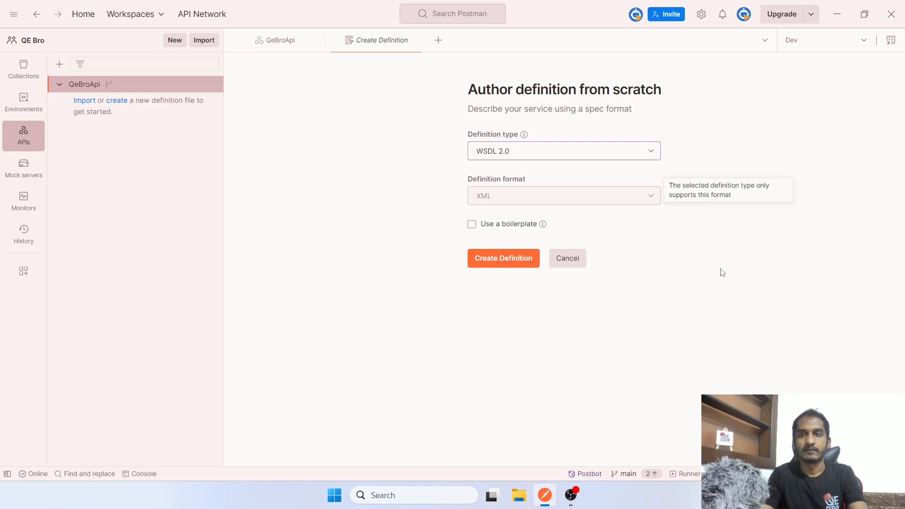
pyautogui.click(541, 157)
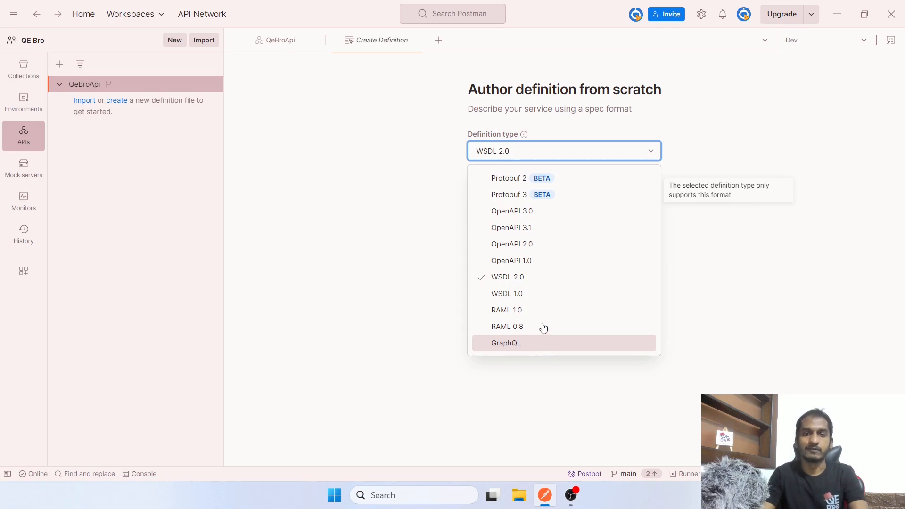
pyautogui.click(531, 220)
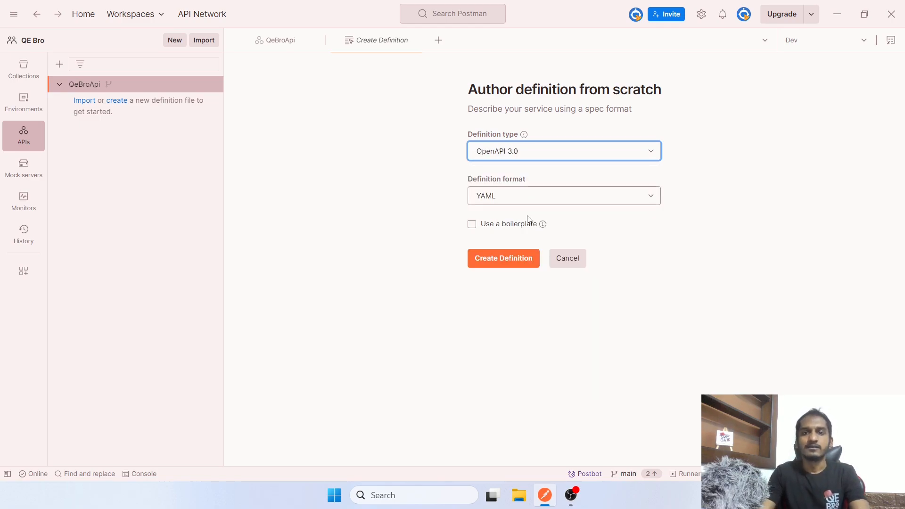
# Step: Compare the definition formats offered for OpenAPI 3.0 and WSDL 2.0, returning the definition type to OpenAPI 3.0
pyautogui.click(544, 198)
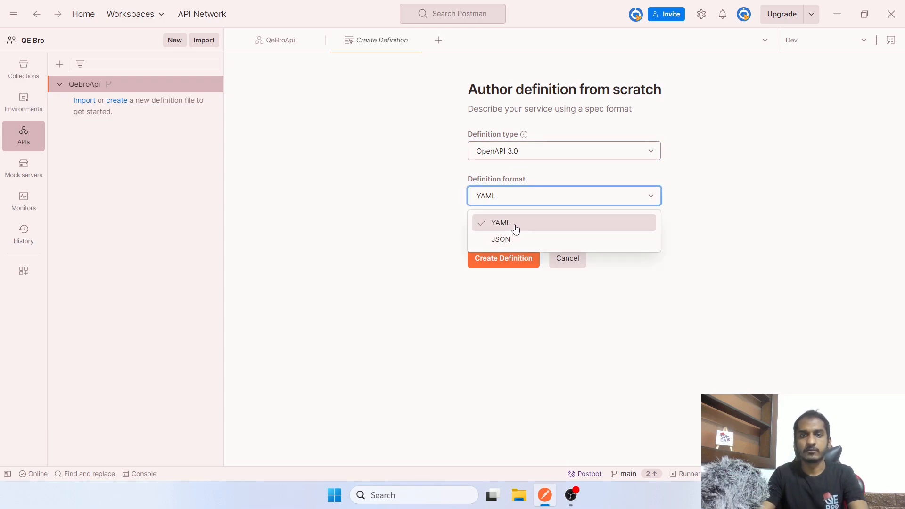
pyautogui.click(524, 153)
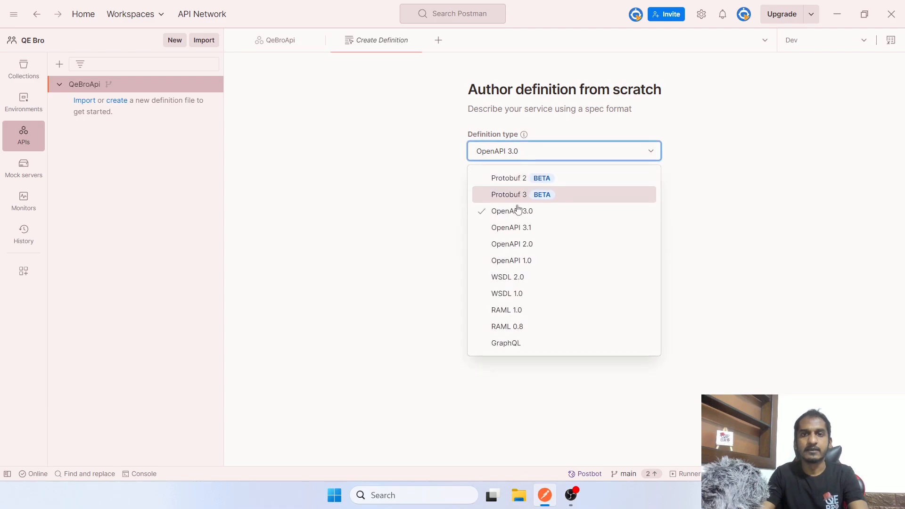
pyautogui.click(529, 278)
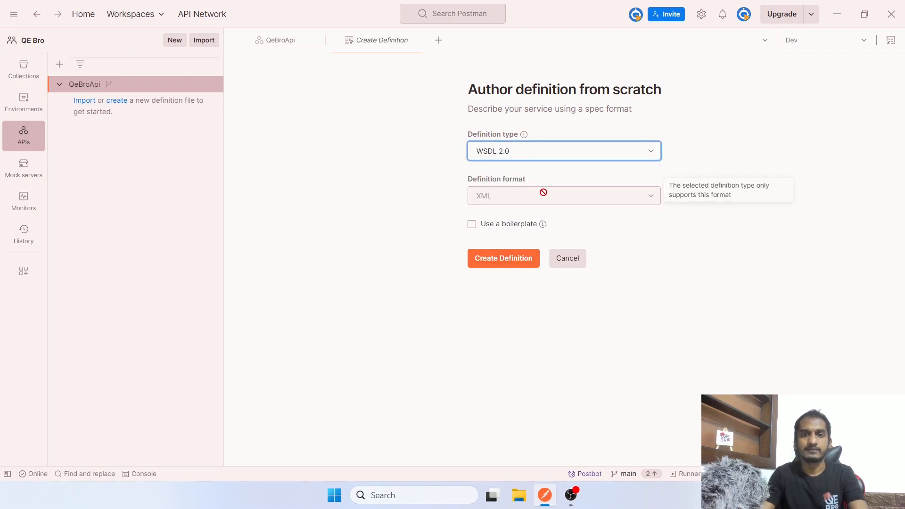
pyautogui.click(538, 155)
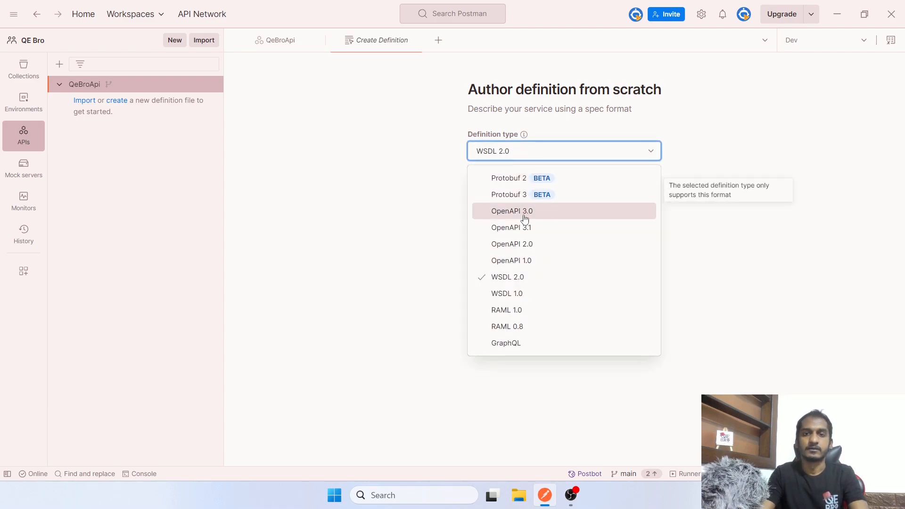
pyautogui.click(525, 216)
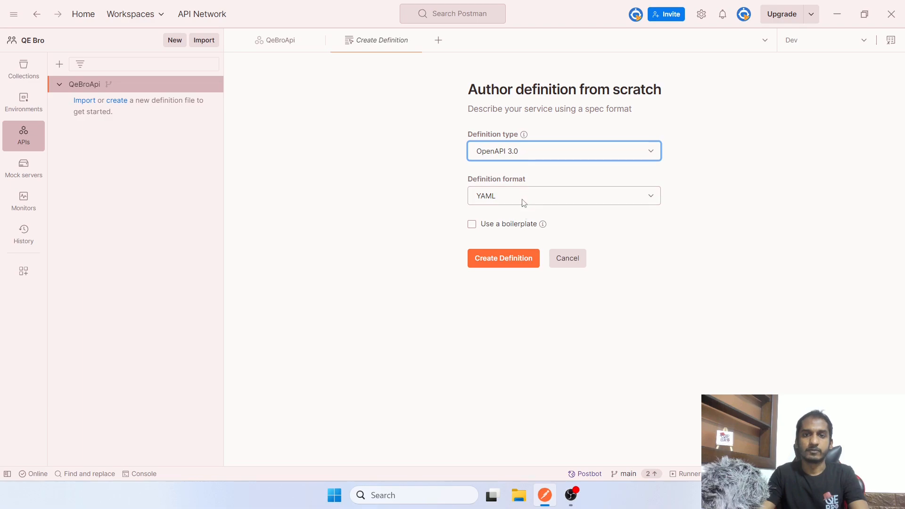
# Step: Set the definition format to JSON, enable the boilerplate option, and create the OpenAPI 3.0 definition
pyautogui.click(522, 197)
pyautogui.click(522, 240)
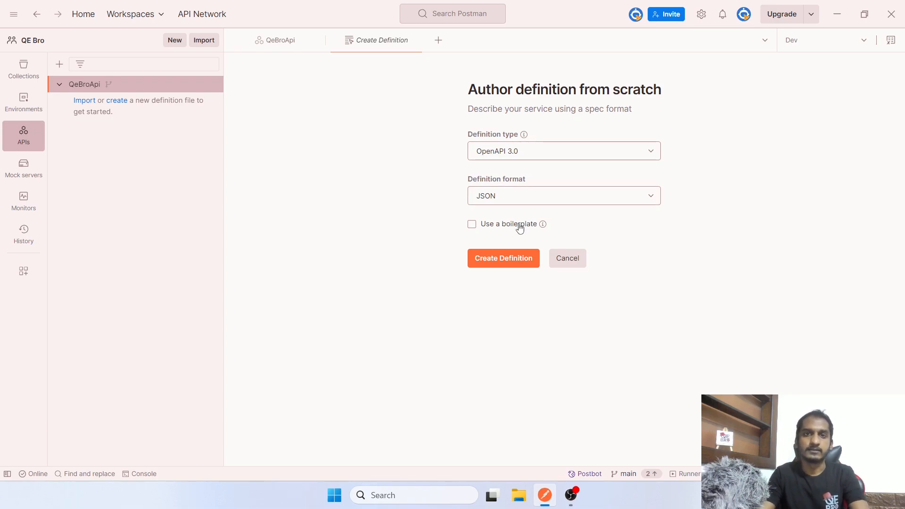
pyautogui.click(472, 224)
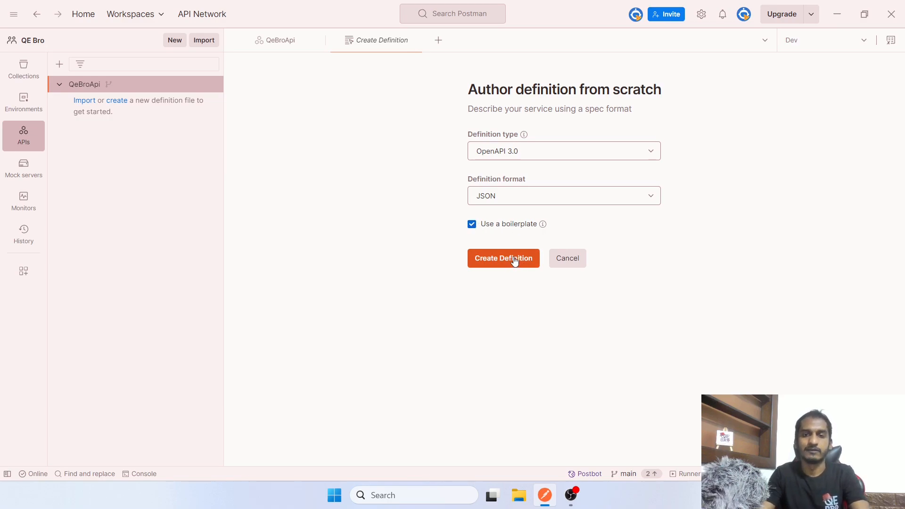
pyautogui.click(481, 256)
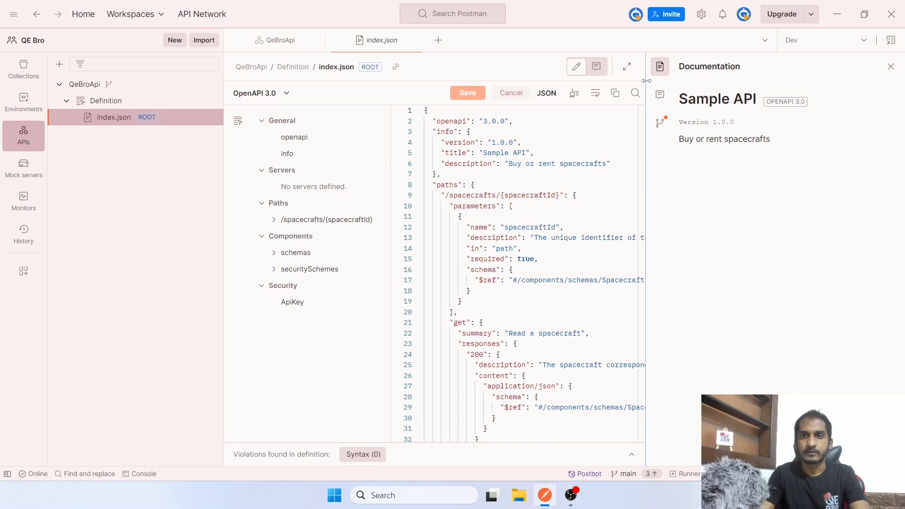
# Step: Widen the code editor area and examine the OpenAPI version and the info block's version, title and description in index.json
pyautogui.moveTo(647, 81); pyautogui.dragTo(778, 102)
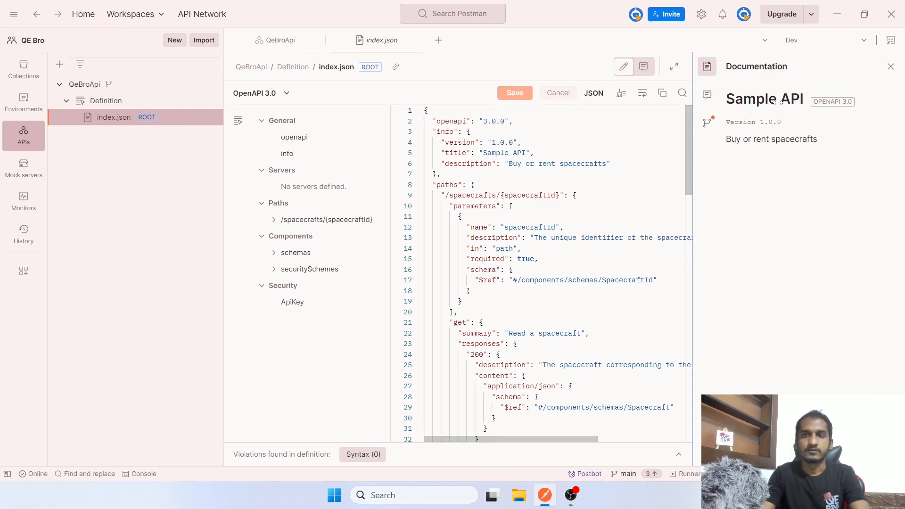
pyautogui.moveTo(391, 195); pyautogui.dragTo(375, 196)
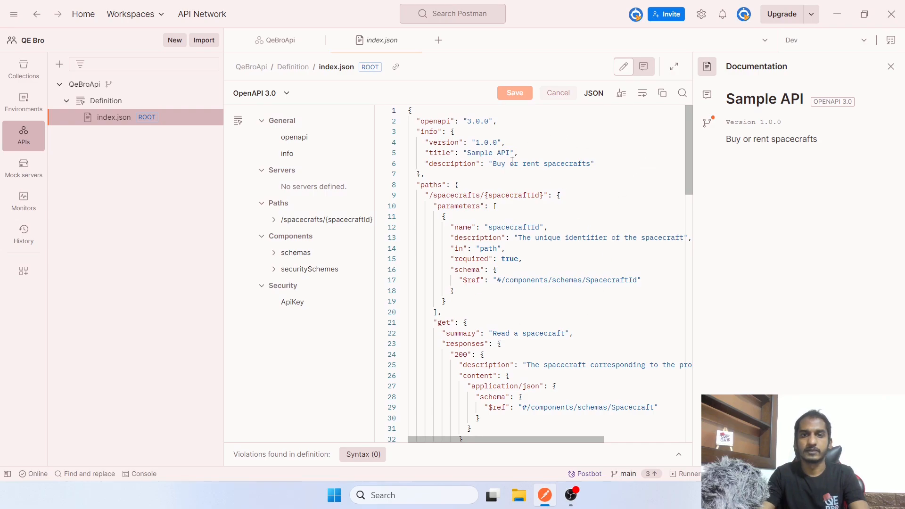
pyautogui.moveTo(417, 121); pyautogui.dragTo(519, 127)
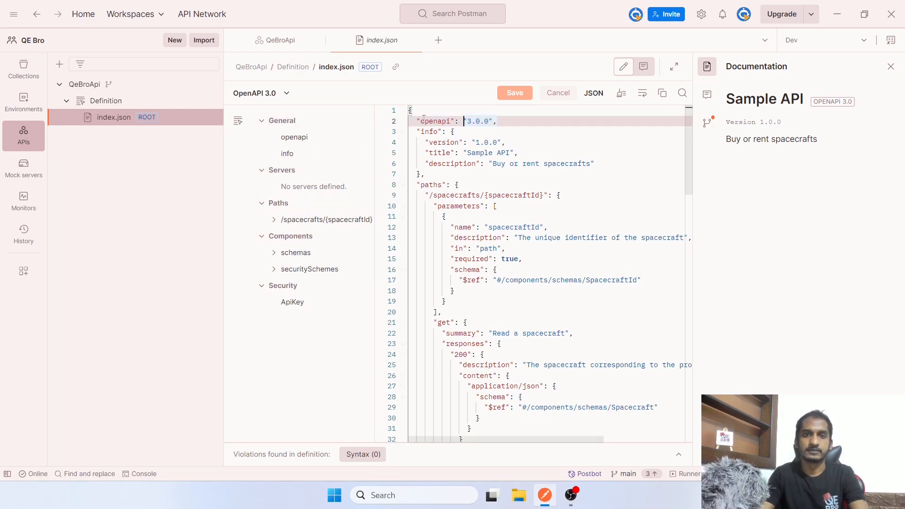
pyautogui.moveTo(424, 121); pyautogui.dragTo(619, 162)
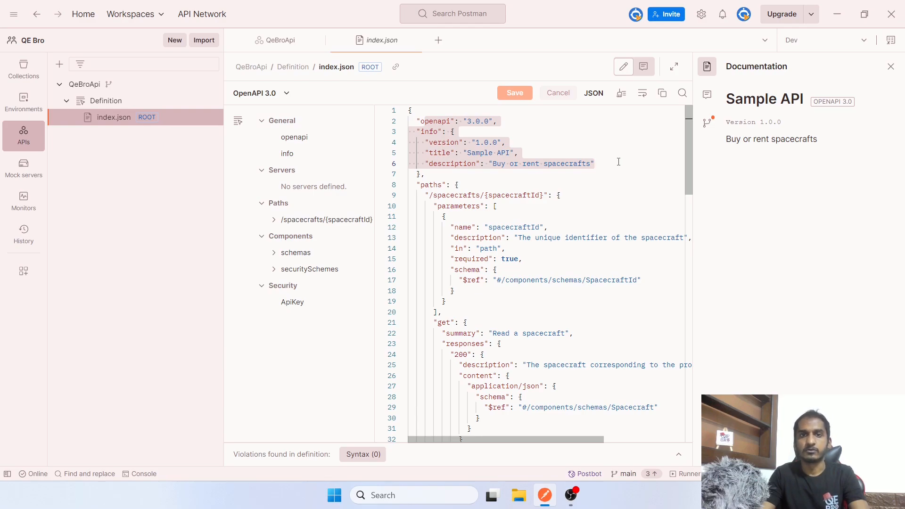
pyautogui.click(522, 121)
pyautogui.moveTo(433, 142); pyautogui.dragTo(530, 156)
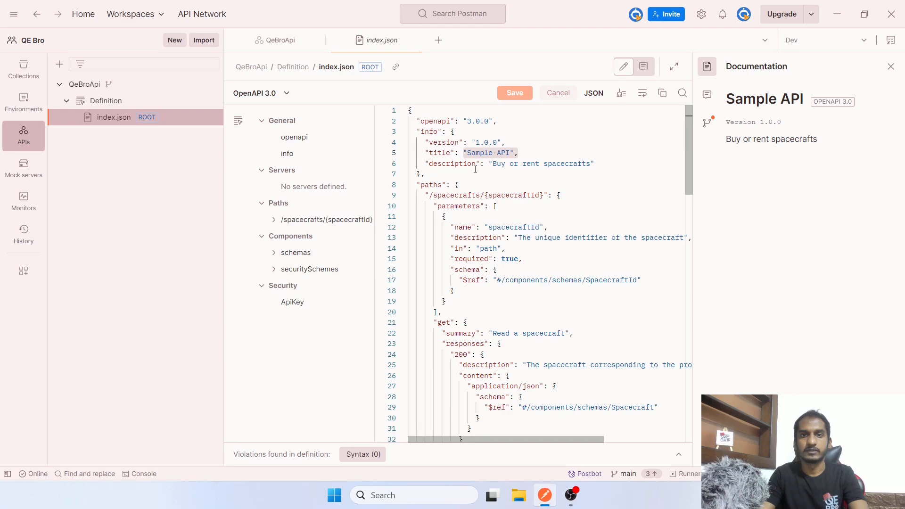
pyautogui.moveTo(454, 164); pyautogui.dragTo(597, 164)
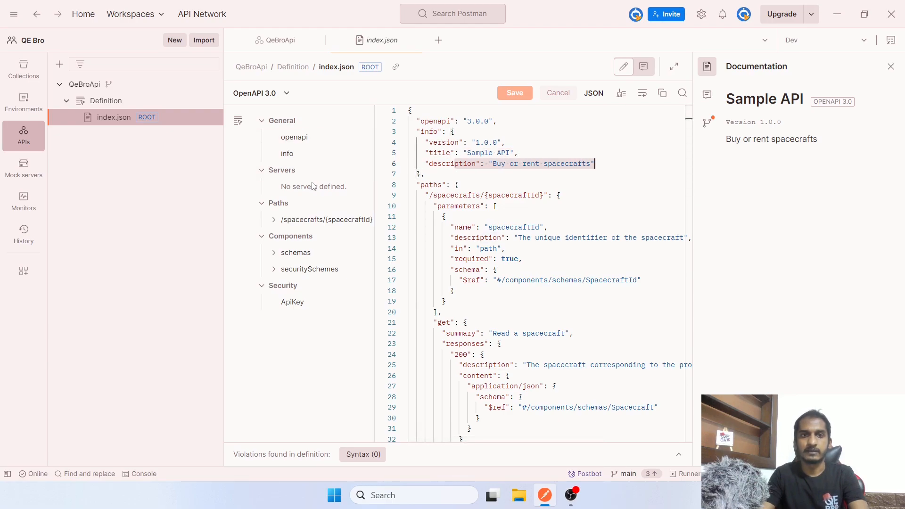
# Step: Examine the paths section of index.json, covering the /spacecrafts/{spacecraftId} endpoint and its parameters block
pyautogui.moveTo(430, 185); pyautogui.dragTo(536, 227)
pyautogui.click(561, 213)
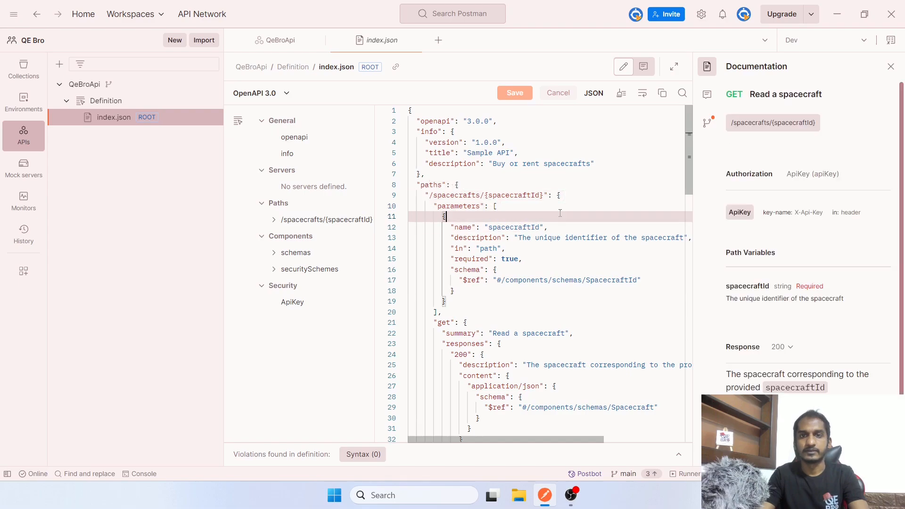
pyautogui.moveTo(428, 192); pyautogui.dragTo(544, 195)
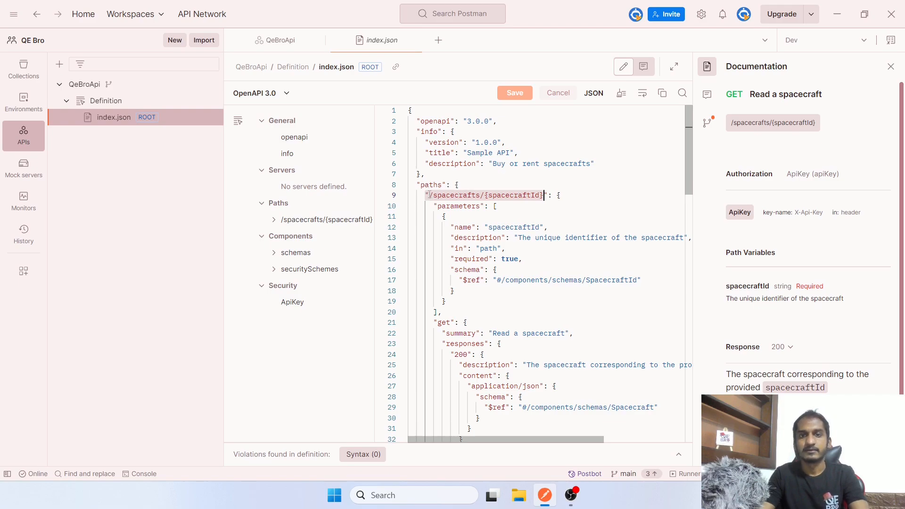
pyautogui.click(446, 214)
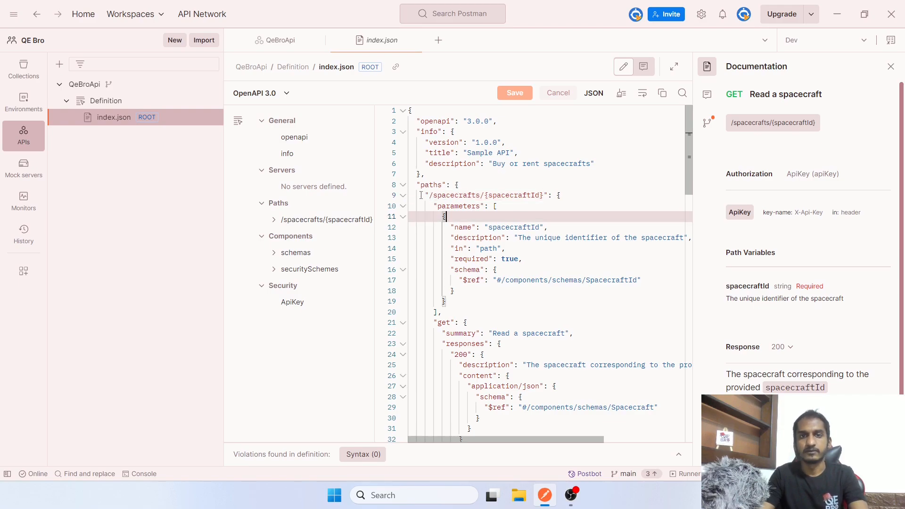
pyautogui.moveTo(430, 197); pyautogui.dragTo(547, 197)
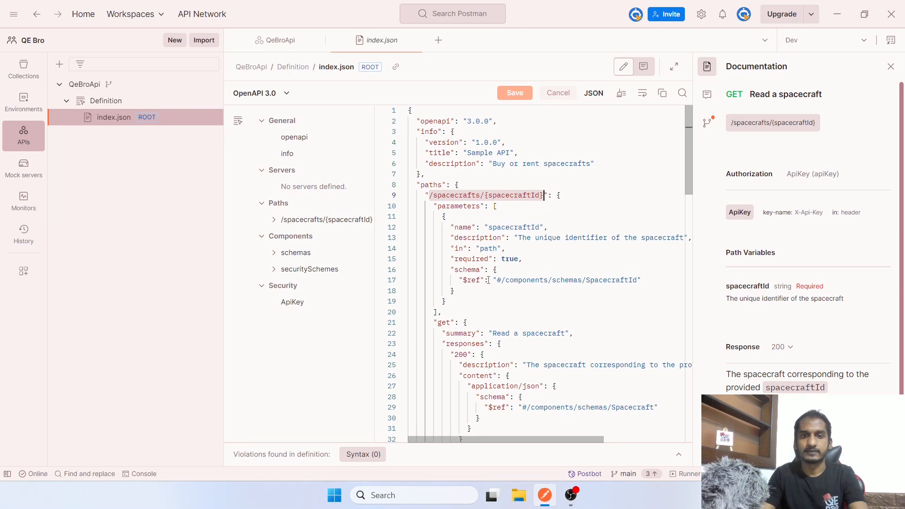
pyautogui.moveTo(446, 216); pyautogui.dragTo(469, 303)
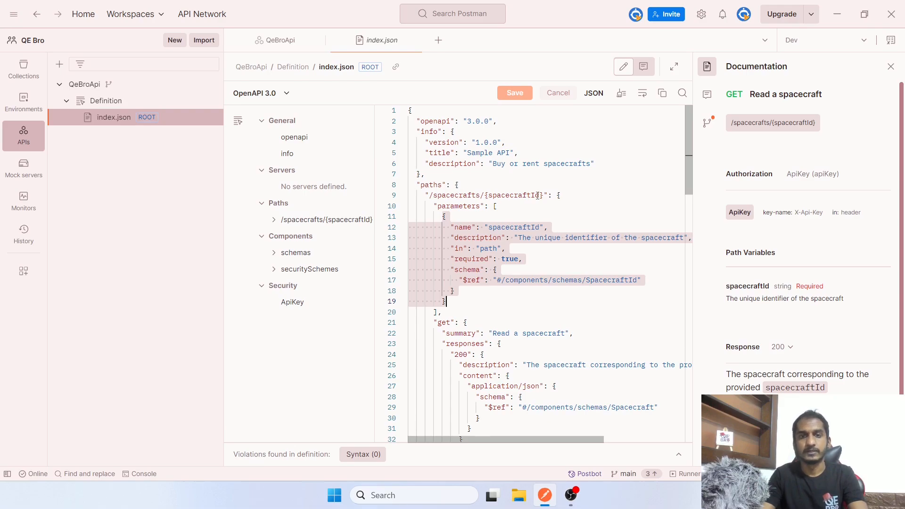
# Step: Review the 200, 404 and 500 responses defined for the spacecraft GET request
pyautogui.scroll(-4, 539, 195)
pyautogui.scroll(-1, 498, 234)
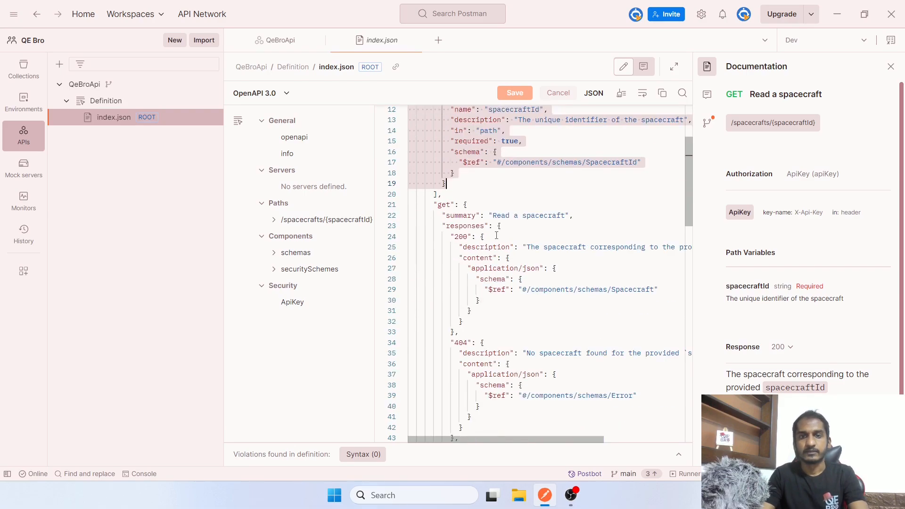
pyautogui.click(459, 237)
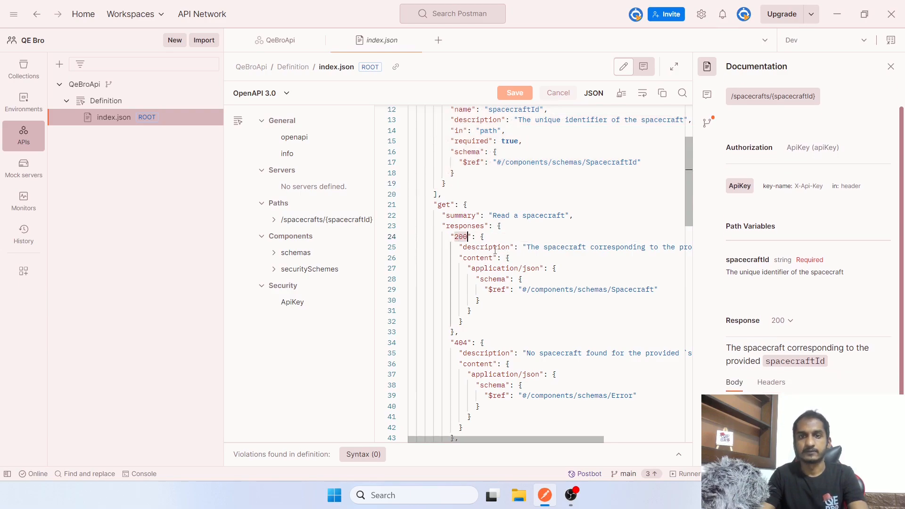
pyautogui.moveTo(487, 248); pyautogui.dragTo(496, 315)
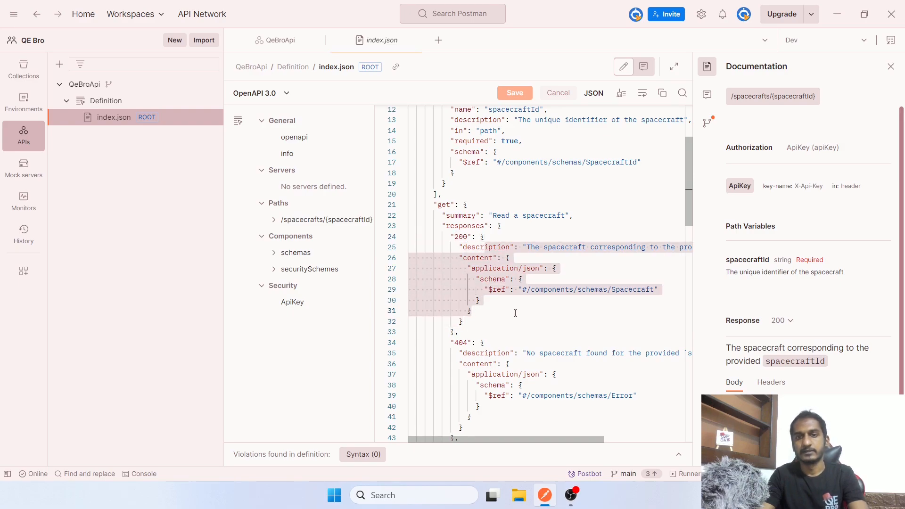
pyautogui.scroll(-2, 515, 313)
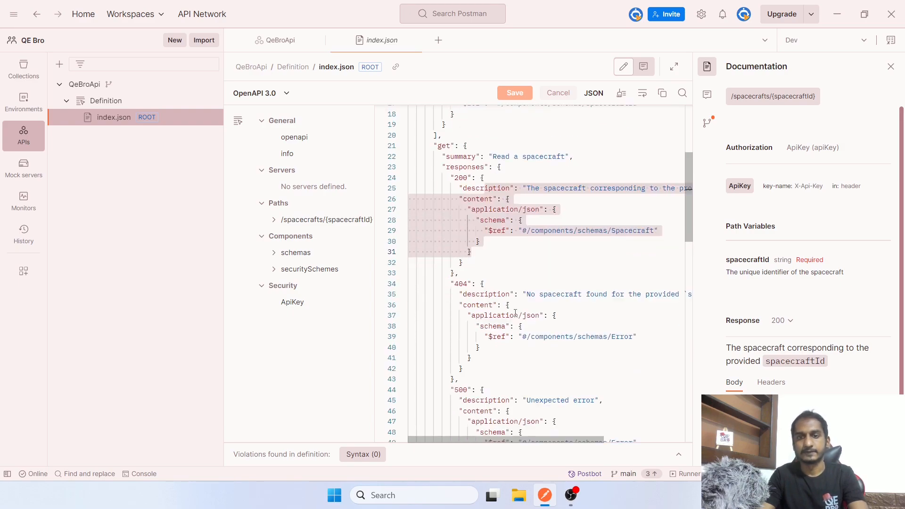
pyautogui.click(460, 285)
pyautogui.scroll(-5, 533, 316)
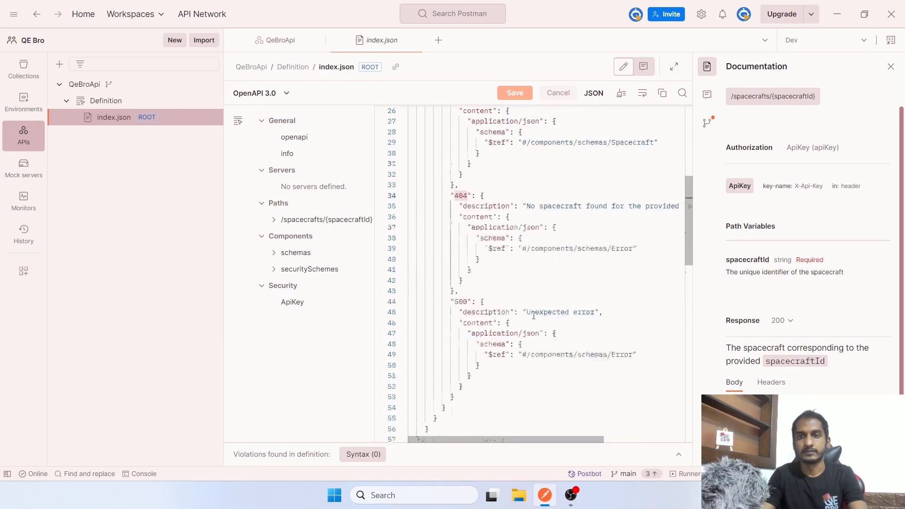
pyautogui.click(460, 213)
pyautogui.scroll(-3, 463, 215)
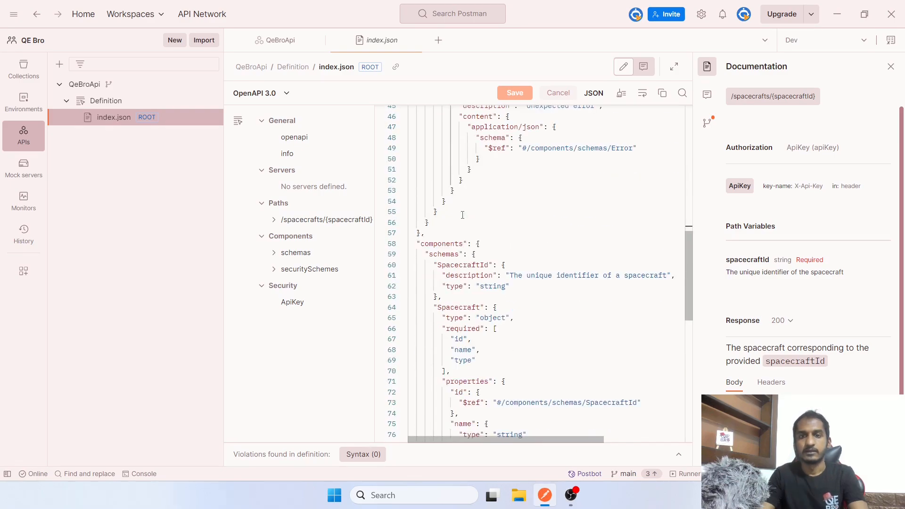
pyautogui.scroll(7, 465, 213)
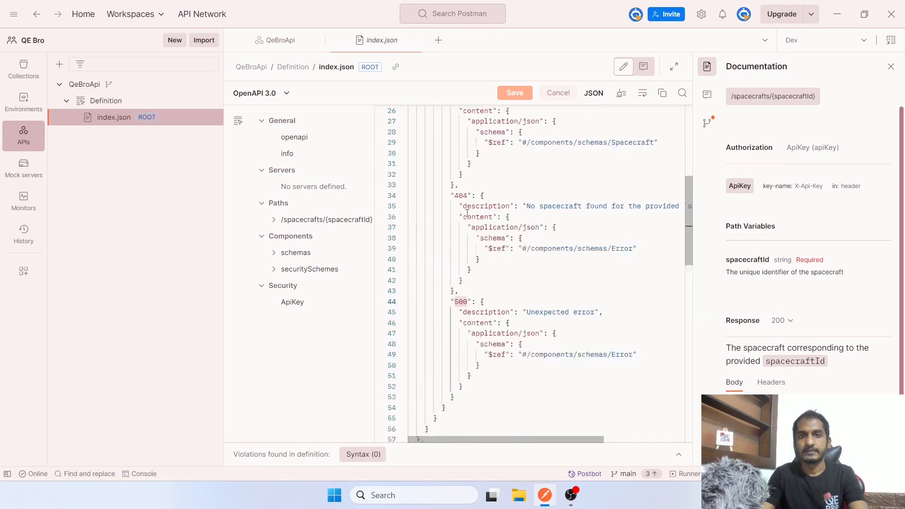
pyautogui.scroll(-7, 566, 275)
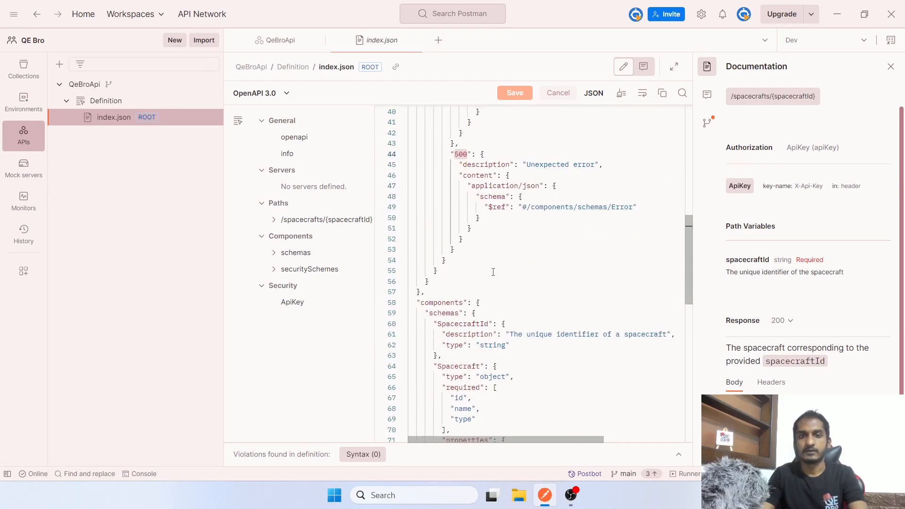
# Step: Examine the components section of index.json, covering the Spacecraft schema's type, required fields and properties, the Error schema and the security schemes
pyautogui.moveTo(447, 243); pyautogui.dragTo(509, 357)
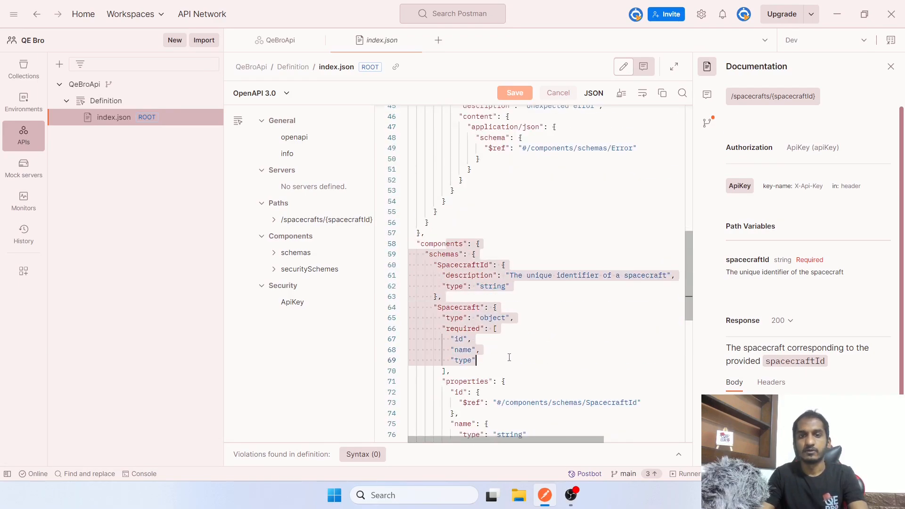
pyautogui.click(610, 341)
pyautogui.scroll(-2, 557, 325)
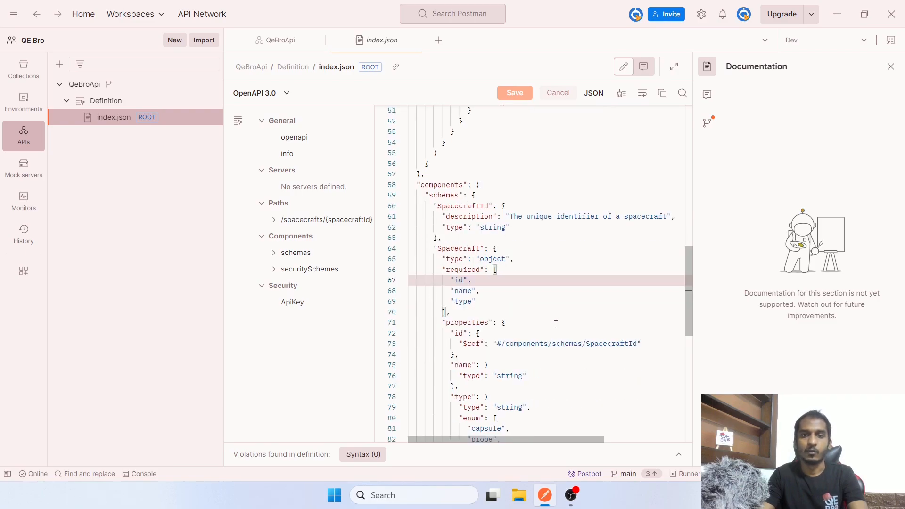
pyautogui.doubleClick(450, 250)
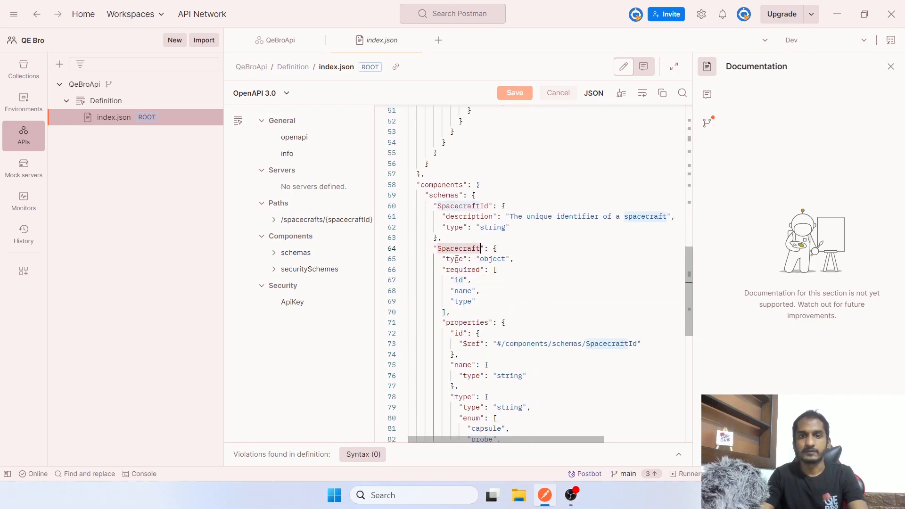
pyautogui.moveTo(456, 263); pyautogui.dragTo(518, 259)
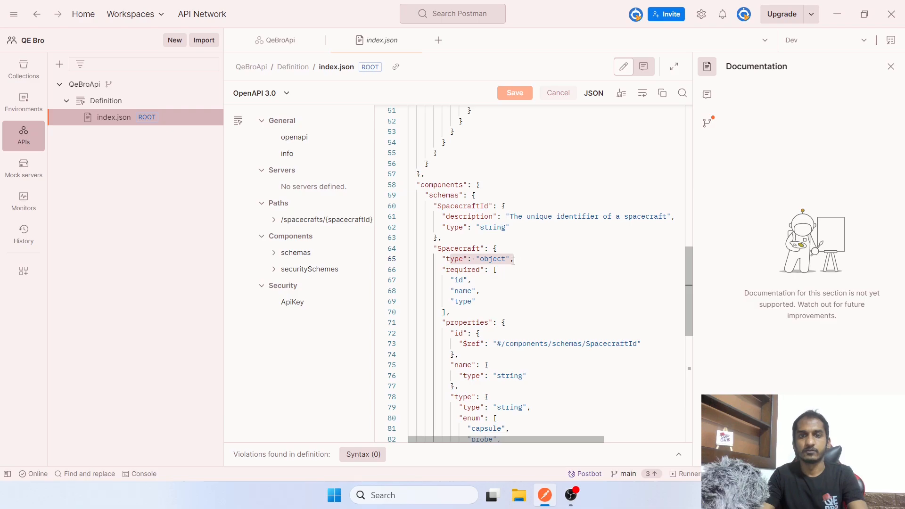
pyautogui.moveTo(456, 270); pyautogui.dragTo(468, 314)
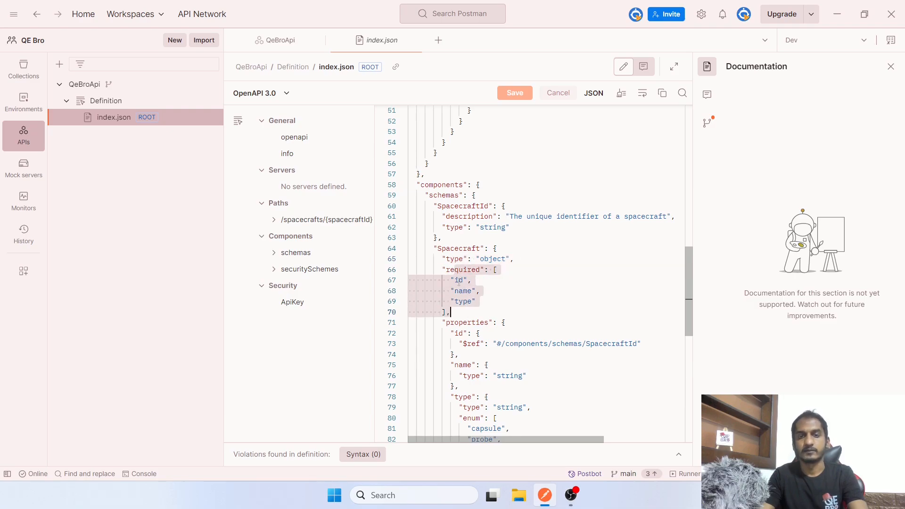
pyautogui.scroll(-3, 568, 315)
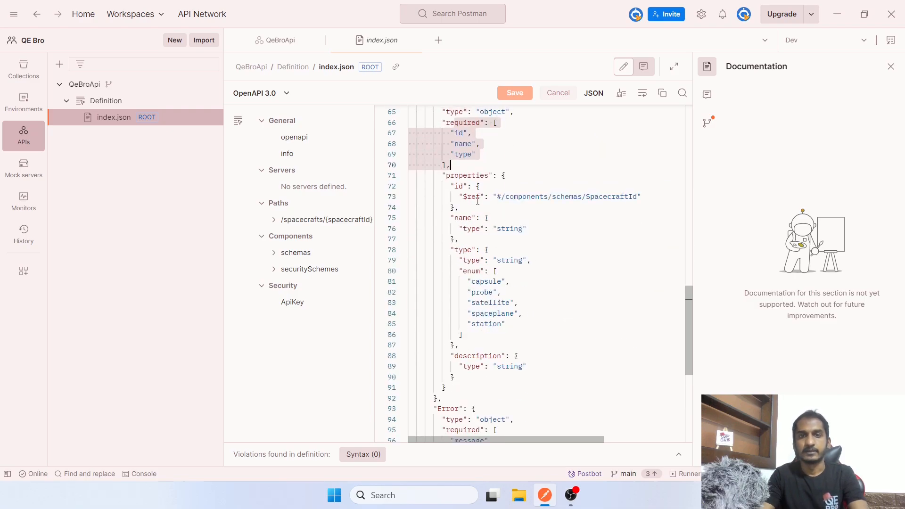
pyautogui.click(457, 188)
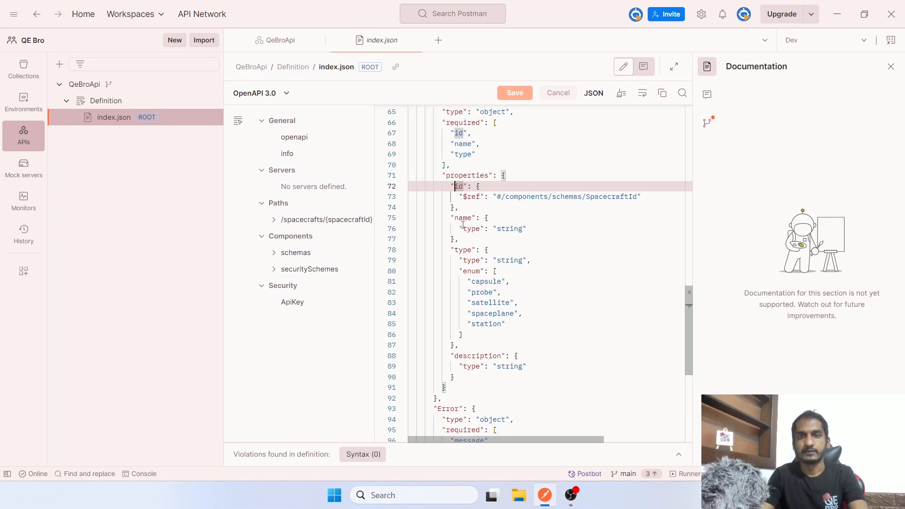
pyautogui.moveTo(486, 229); pyautogui.dragTo(538, 232)
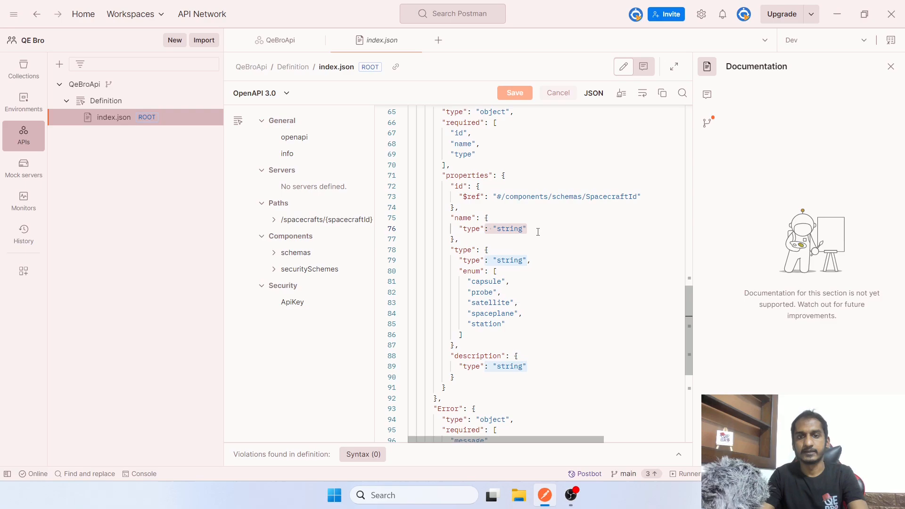
pyautogui.scroll(-5, 538, 232)
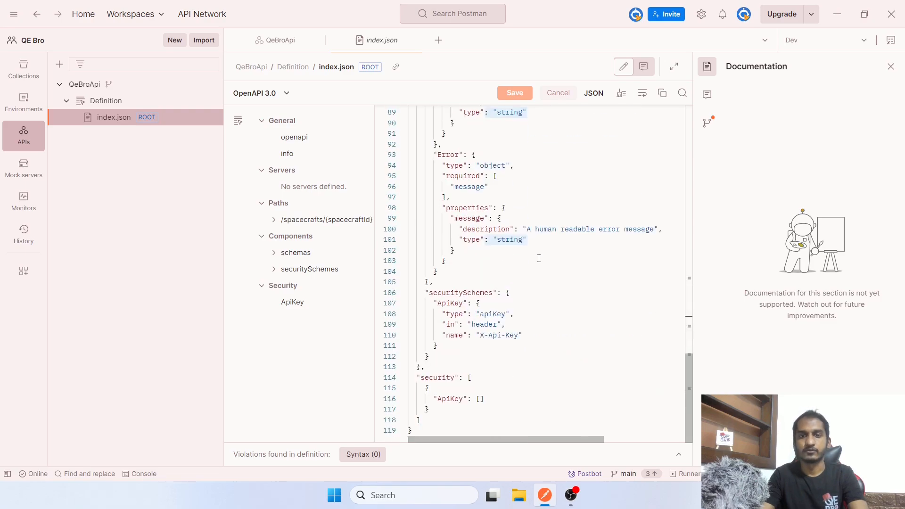
# Step: Return to the info block of index.json and expand the /spacecrafts/{spacecraftId} path in the definition outline down to its GET responses
pyautogui.scroll(18, 458, 382)
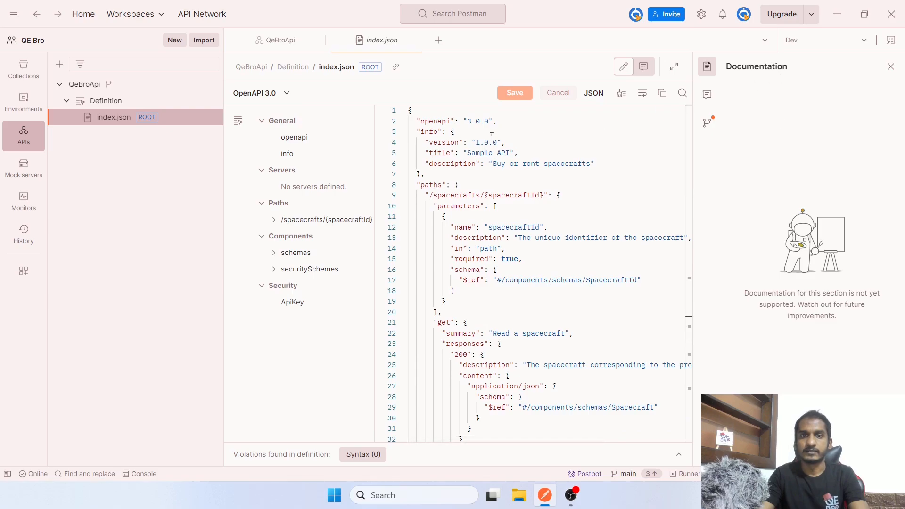
pyautogui.click(439, 132)
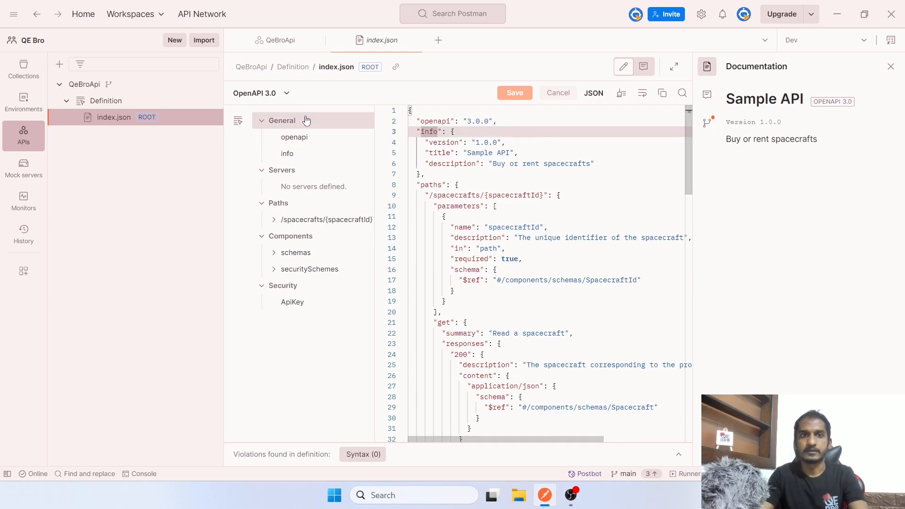
pyautogui.hotkey('ctrl', 'a')
pyautogui.click(582, 121)
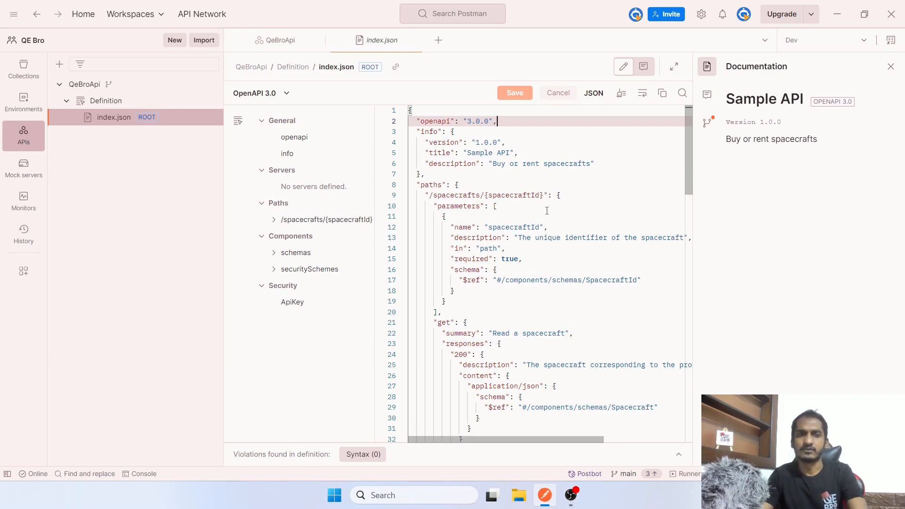
pyautogui.click(274, 220)
pyautogui.click(287, 241)
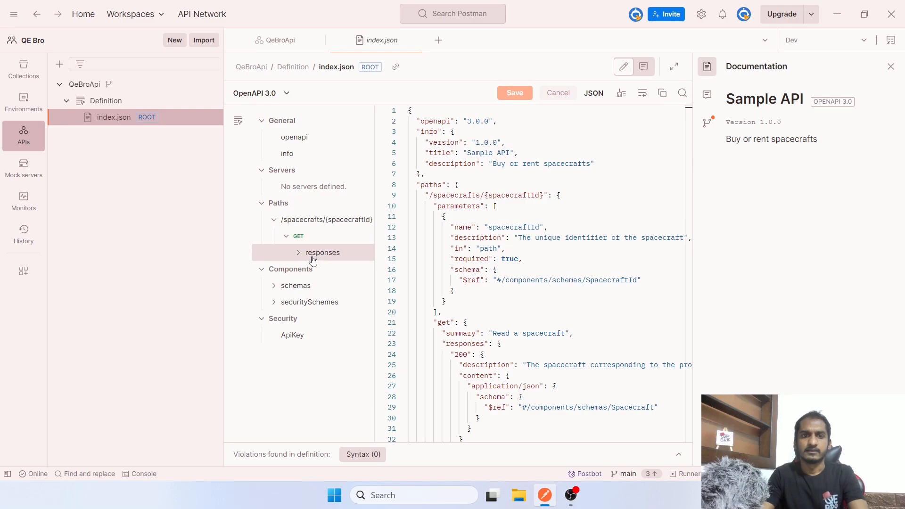
pyautogui.click(308, 238)
pyautogui.click(323, 253)
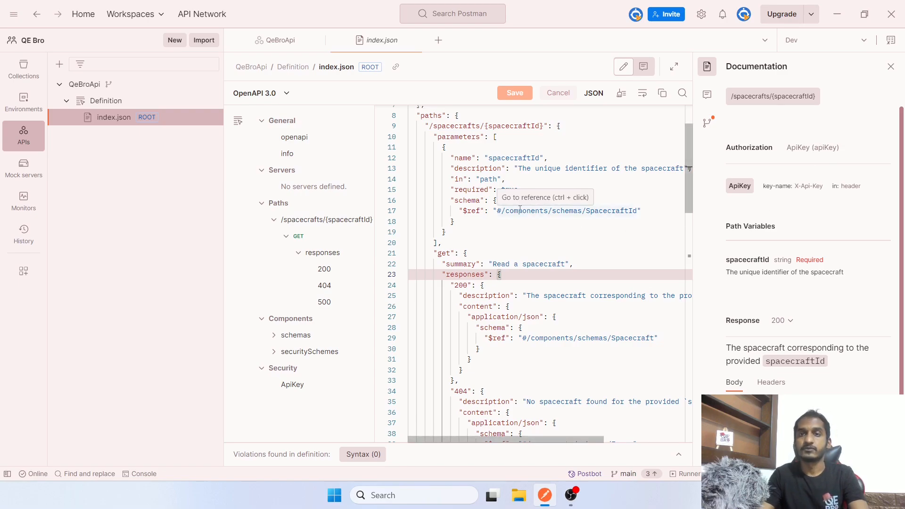
# Step: View the generated documentation for the path parameters and general information, and open the comments for index.json
pyautogui.scroll(2, 524, 213)
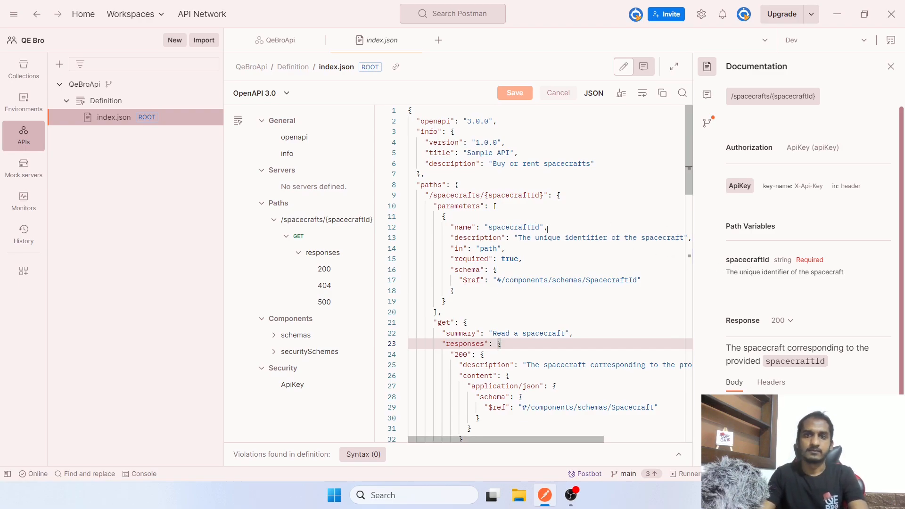
pyautogui.click(566, 208)
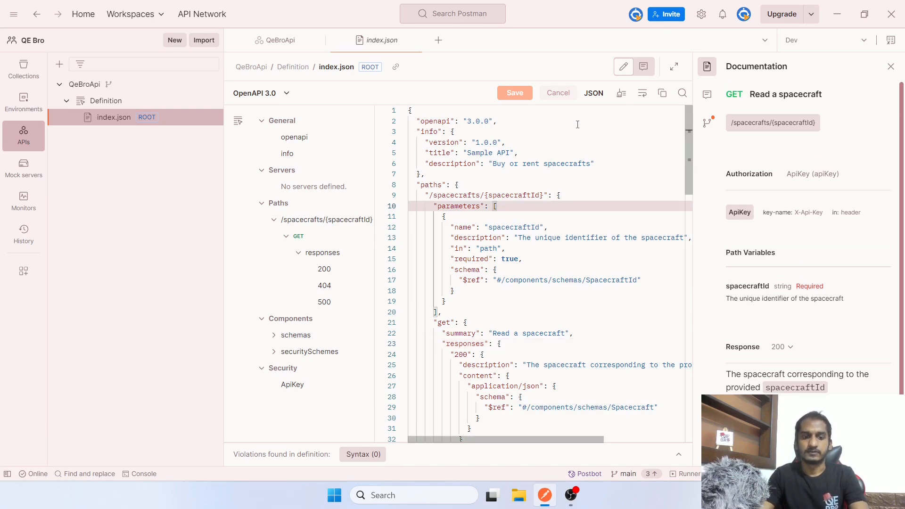
pyautogui.click(272, 121)
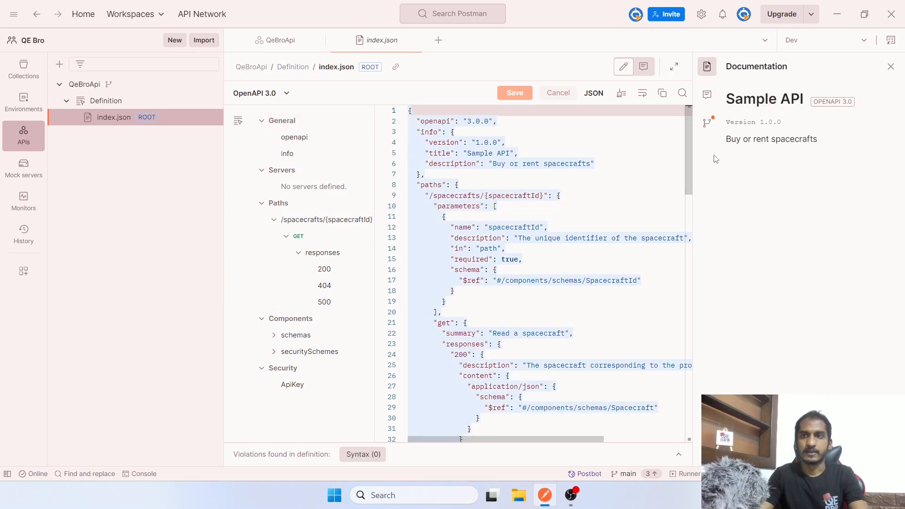
pyautogui.click(580, 154)
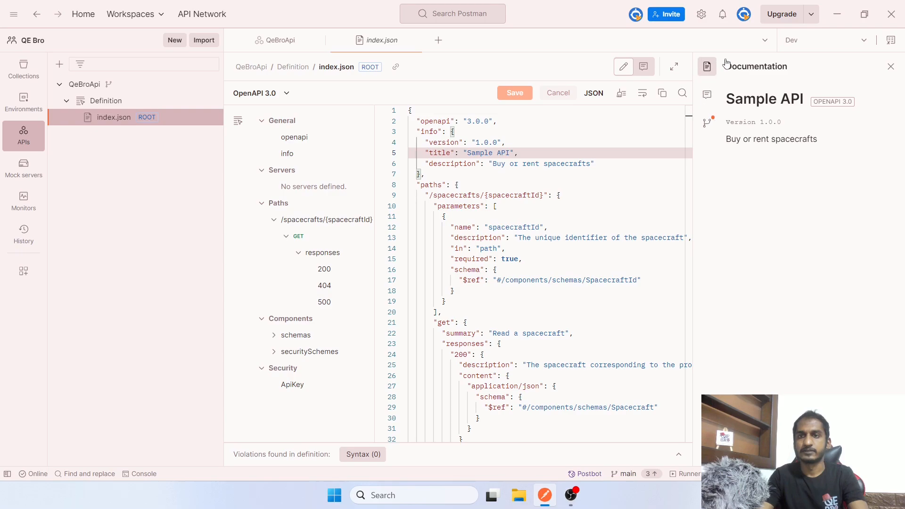
pyautogui.click(708, 94)
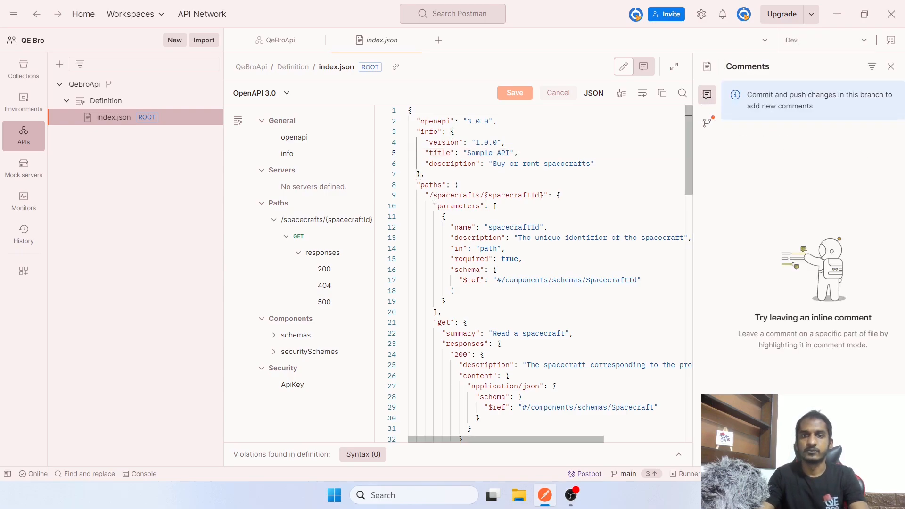
pyautogui.moveTo(433, 195); pyautogui.dragTo(549, 196)
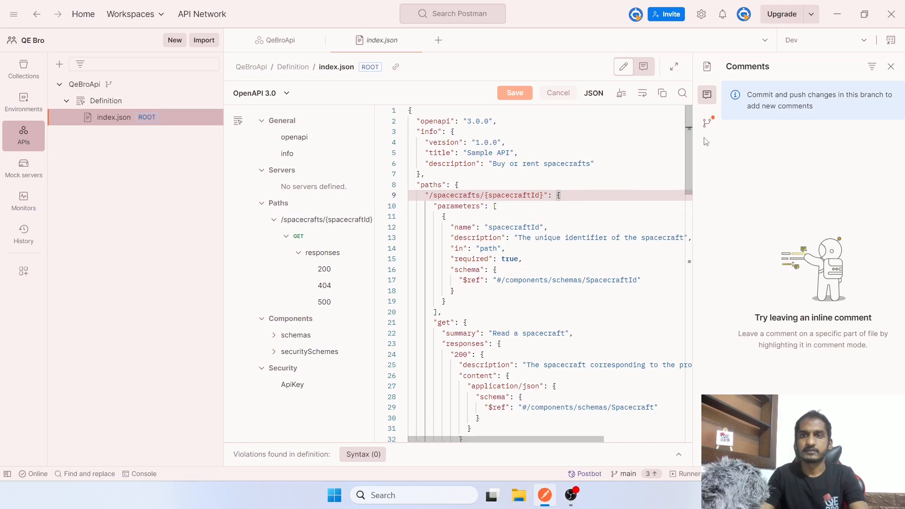
# Step: Commit and push the pending API changes on the main branch with the commit message "test API spec"
pyautogui.click(706, 126)
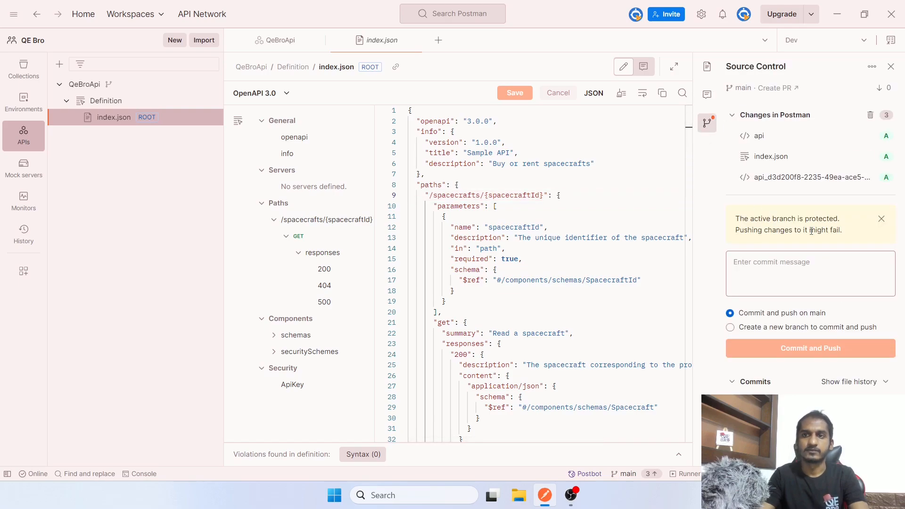
pyautogui.click(784, 273)
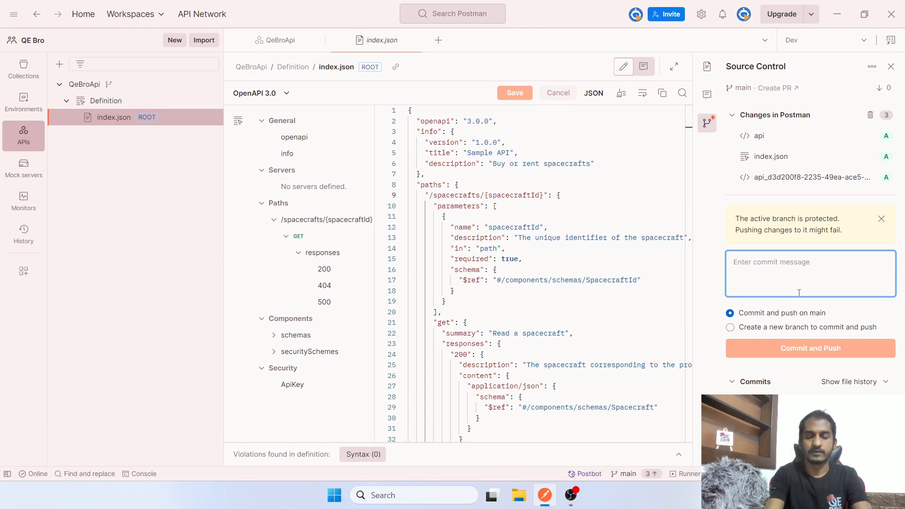
pyautogui.write('test ')
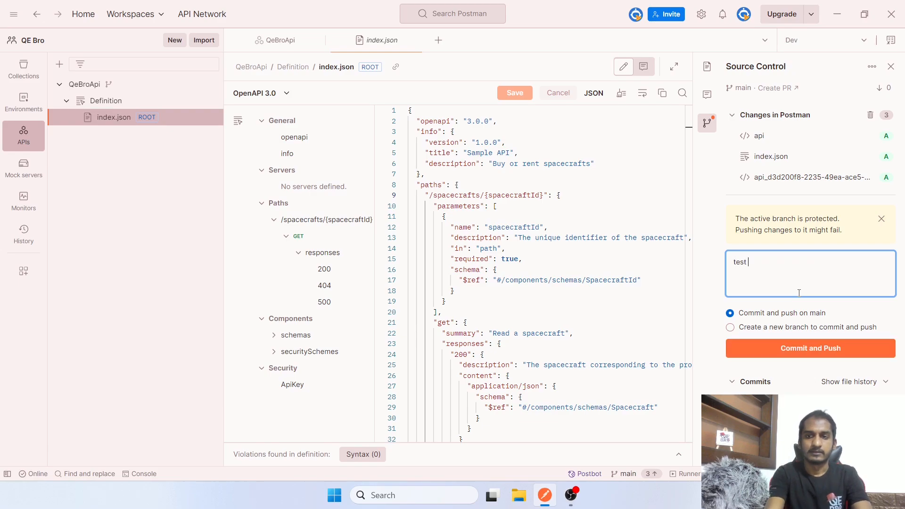
pyautogui.write('API spec')
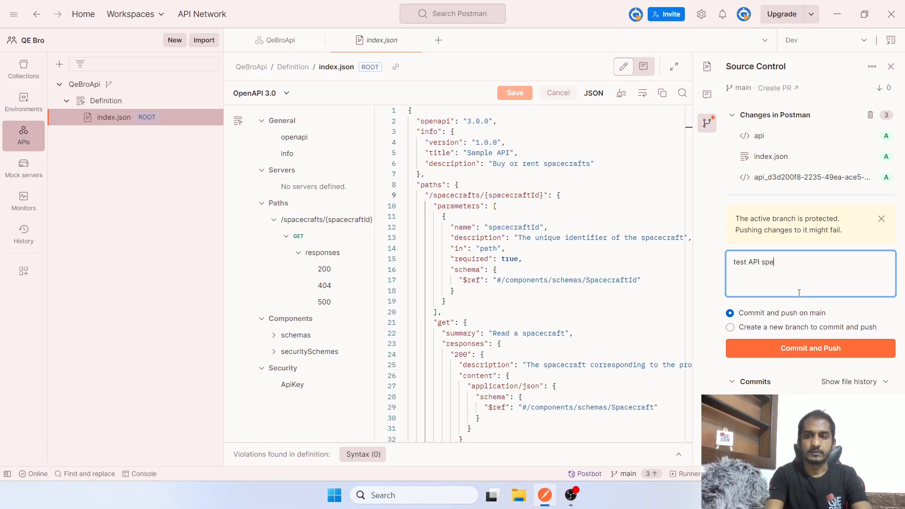
pyautogui.click(770, 318)
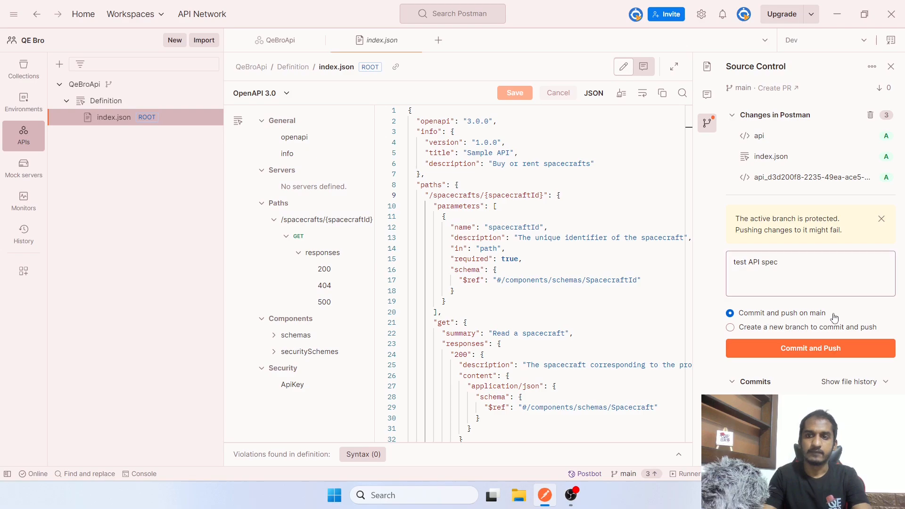
pyautogui.click(821, 351)
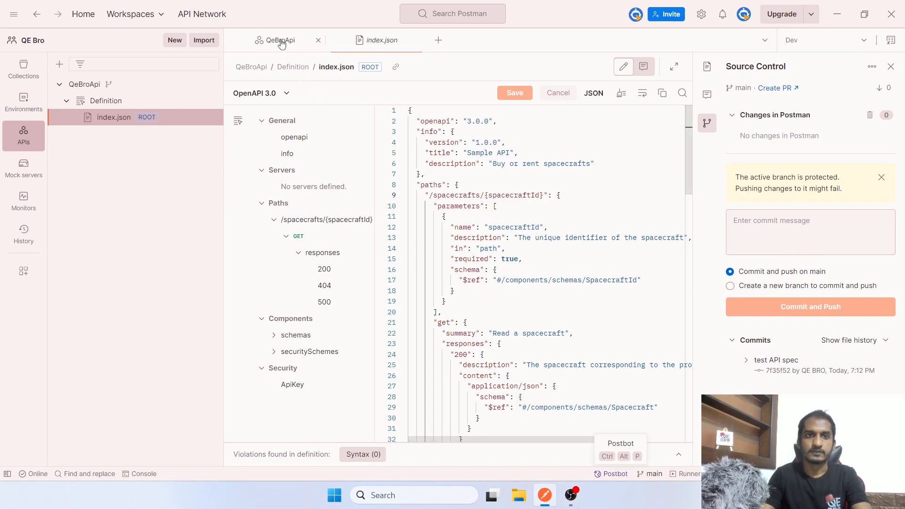
# Step: Go to the FirstProject repository connected to QeBroApi on GitHub and open its "test API spec" commit
pyautogui.click(81, 85)
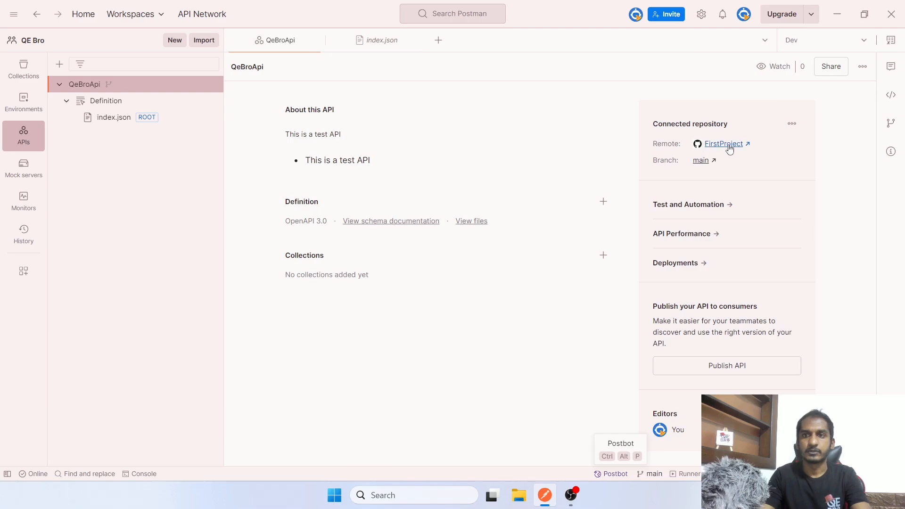
pyautogui.click(724, 144)
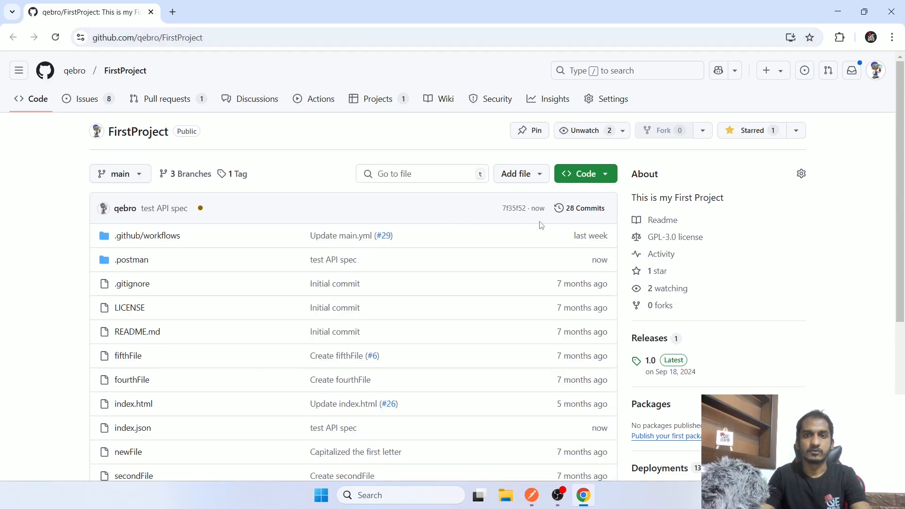
pyautogui.click(579, 209)
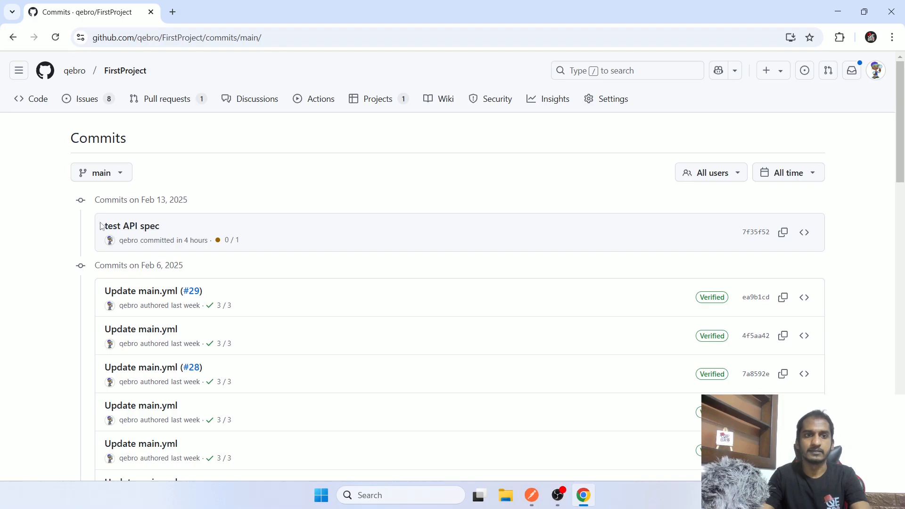
pyautogui.tripleClick(169, 232)
pyautogui.click(309, 199)
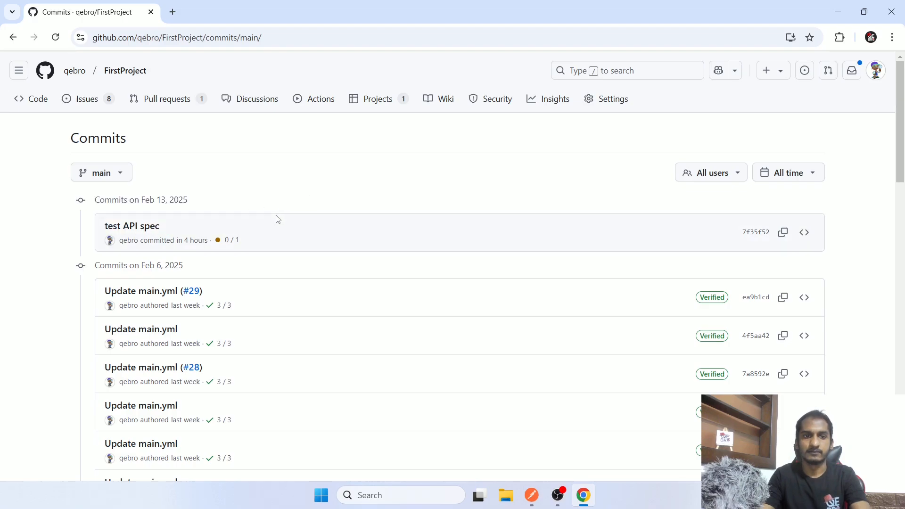
pyautogui.click(135, 231)
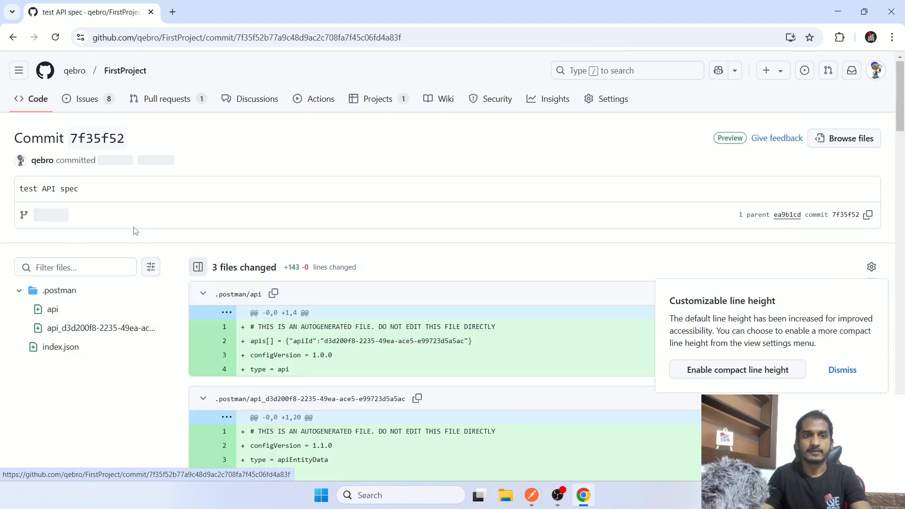
# Step: Review the changed files in the commit, covering the two .postman files and index.json
pyautogui.scroll(-4, 277, 90)
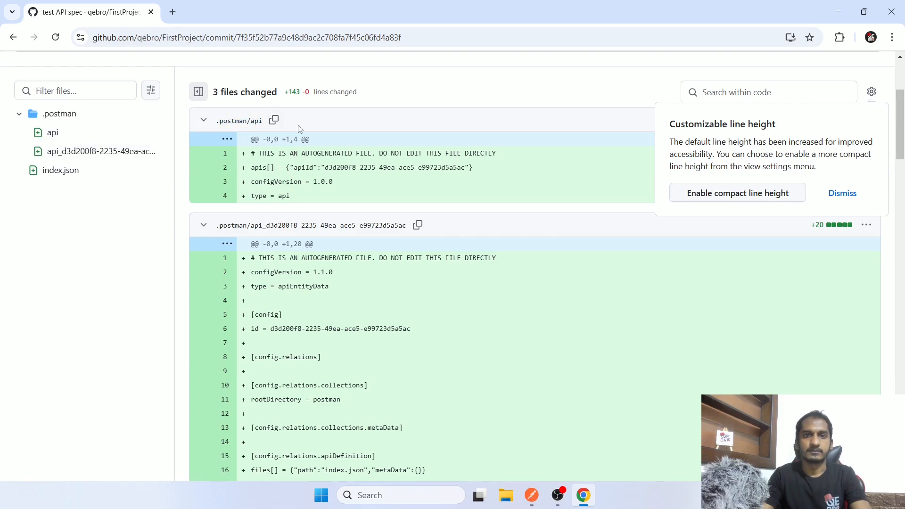
pyautogui.scroll(-3, 313, 141)
pyautogui.scroll(2, 319, 160)
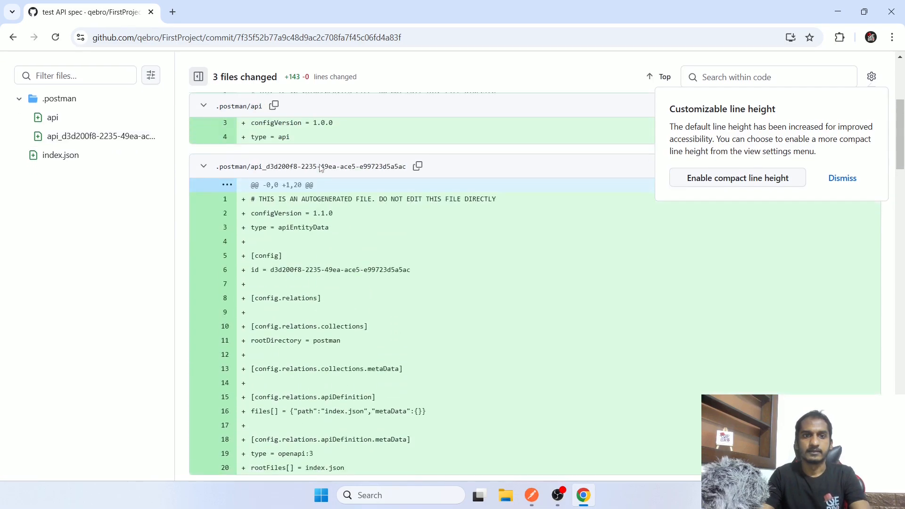
pyautogui.scroll(-6, 320, 297)
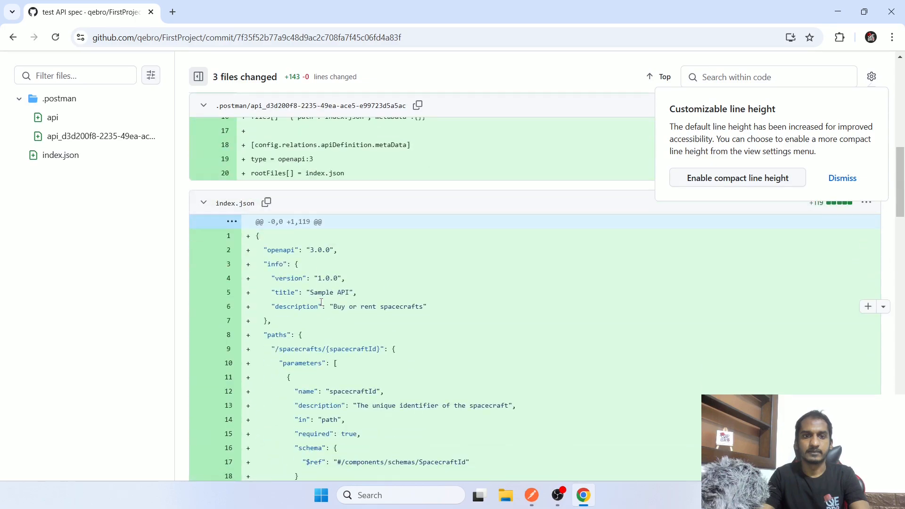
pyautogui.scroll(-12, 467, 304)
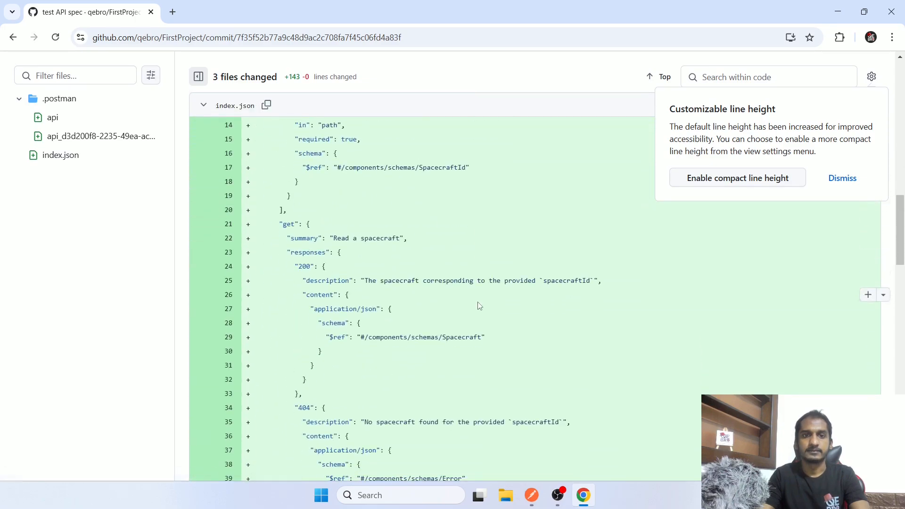
# Step: Review the remaining lines of index.json in the commit and dismiss the customizable line height notice
pyautogui.scroll(-20, 476, 309)
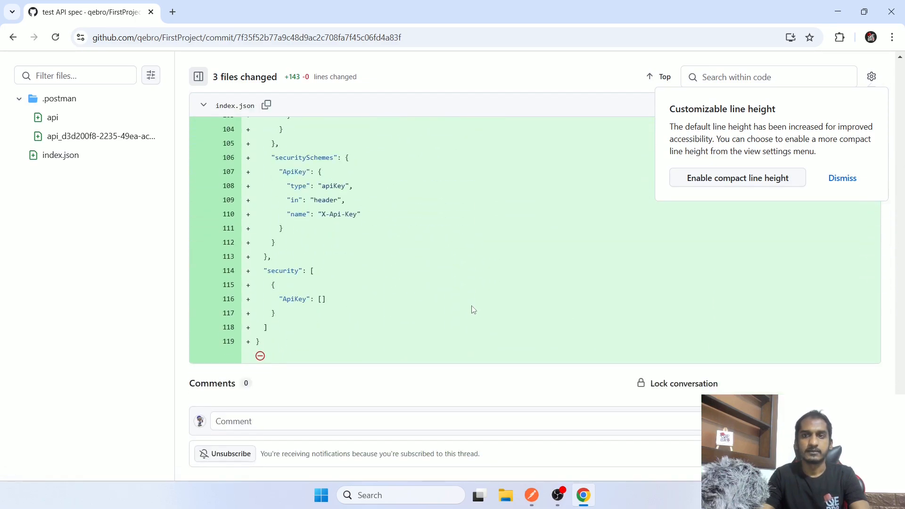
pyautogui.click(843, 178)
pyautogui.scroll(20, 384, 215)
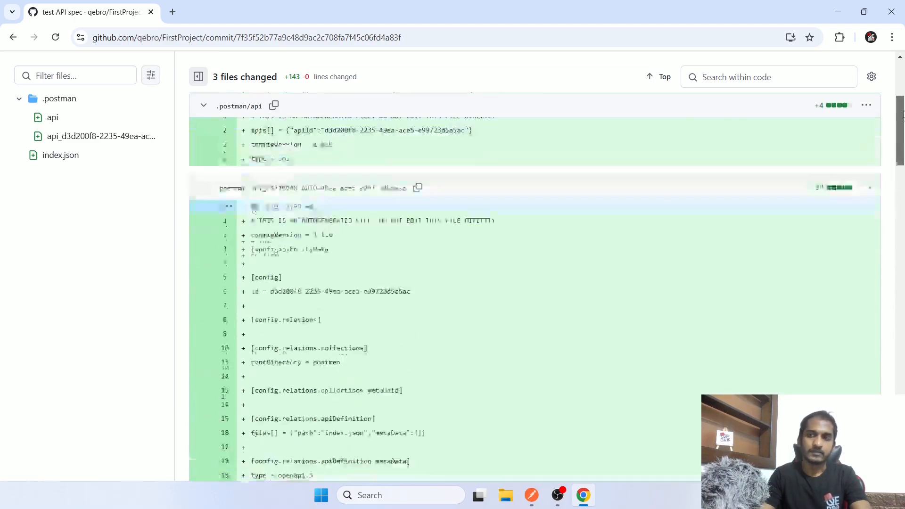
# Step: Switch to Postman and examine QeBroApi's schema documentation, covering the /spacecrafts path, its GET request, authorization, path variables and response
pyautogui.hotkey('alt', 'Tab')
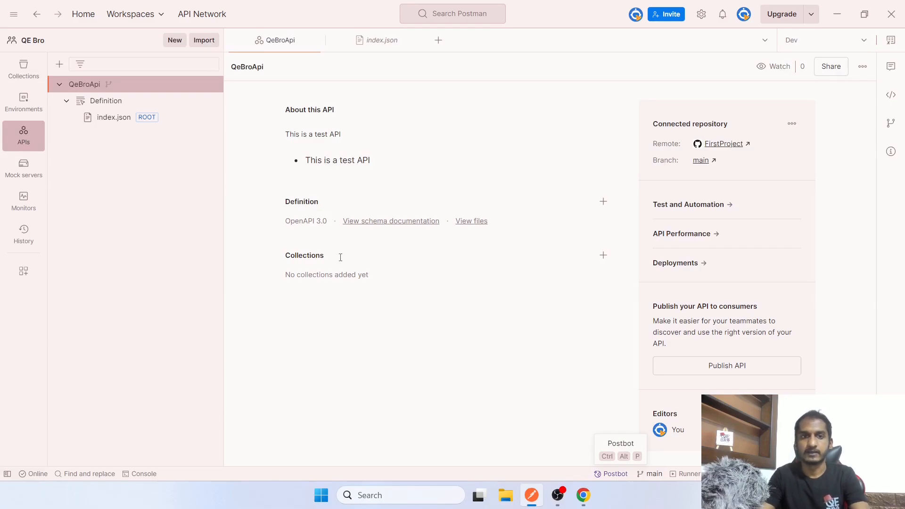
pyautogui.click(388, 223)
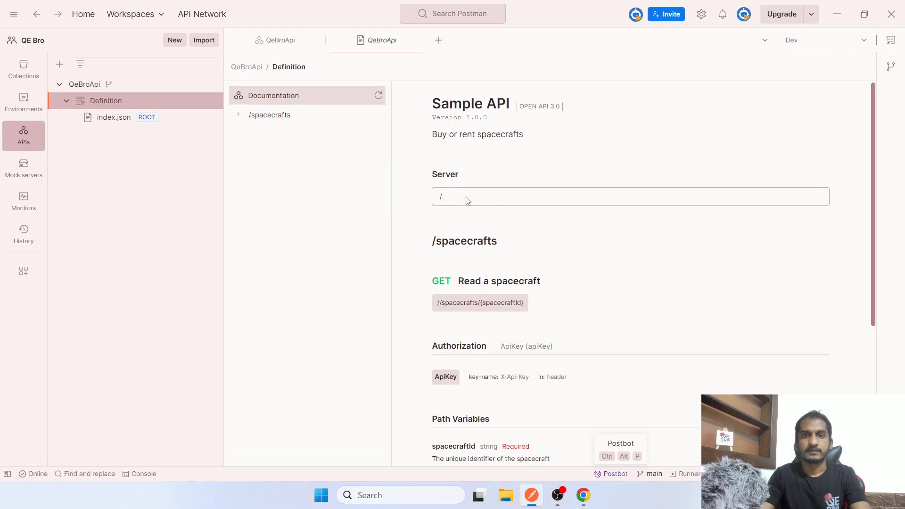
pyautogui.moveTo(422, 242); pyautogui.dragTo(522, 242)
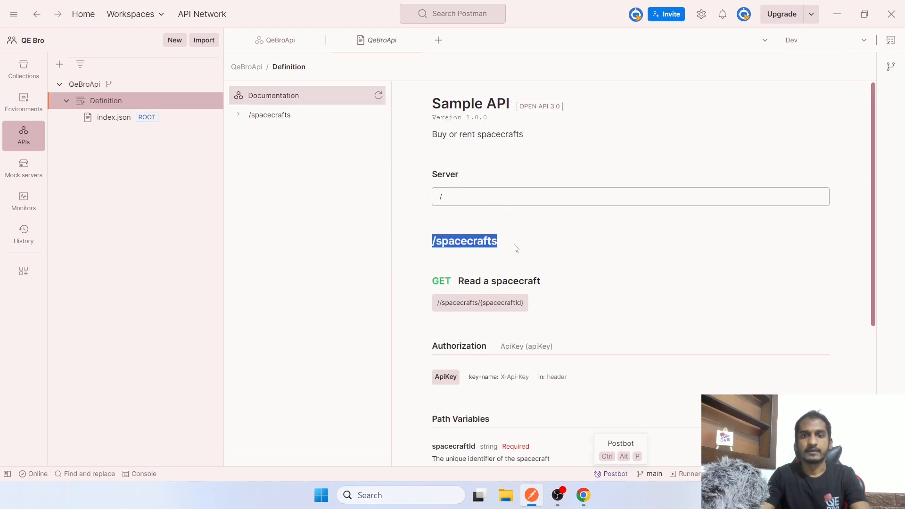
pyautogui.scroll(-3, 516, 249)
pyautogui.moveTo(438, 163); pyautogui.dragTo(524, 210)
pyautogui.click(534, 197)
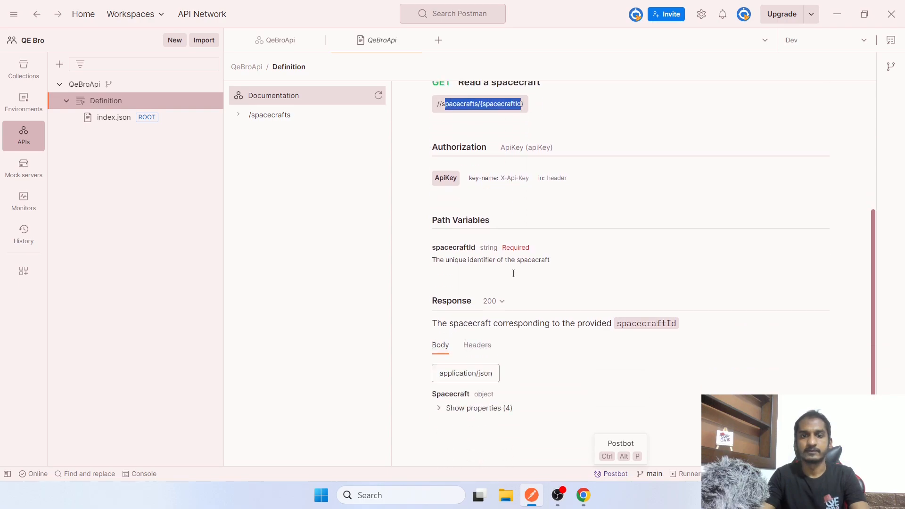
pyautogui.scroll(-3, 513, 273)
pyautogui.scroll(5, 514, 279)
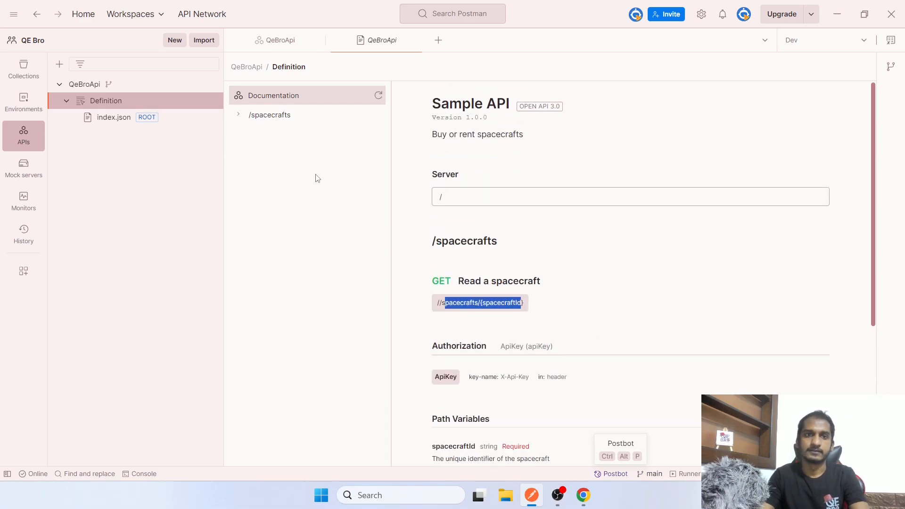
pyautogui.click(271, 118)
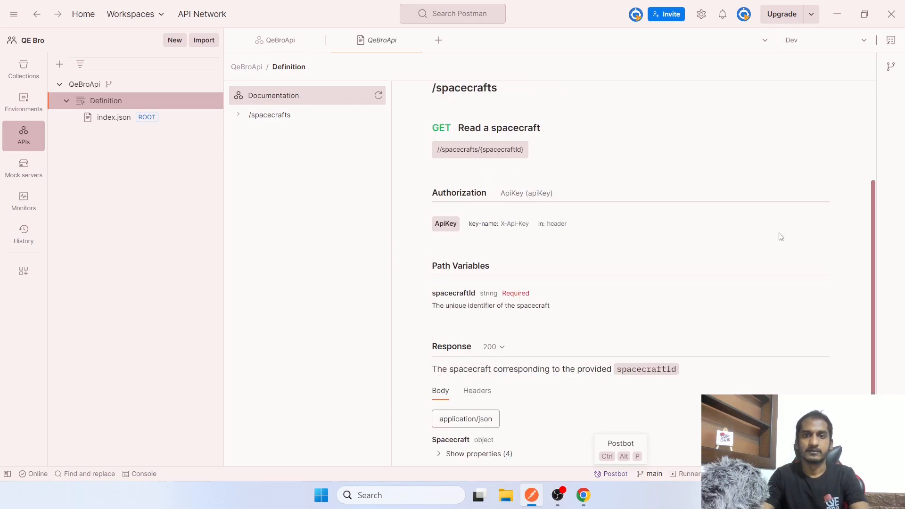
pyautogui.click(237, 115)
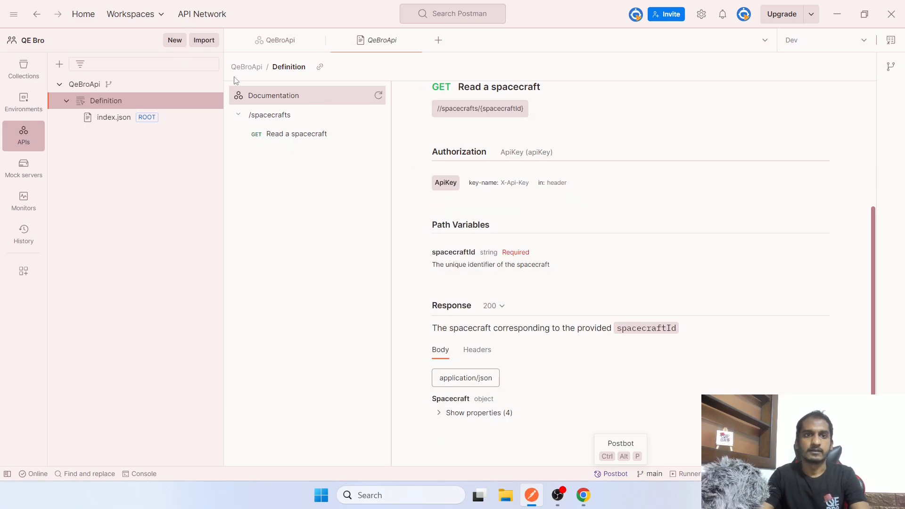
# Step: View index.json and the QeBroApi overview, and check the workspace's existing collections before returning to the APIs
pyautogui.click(128, 121)
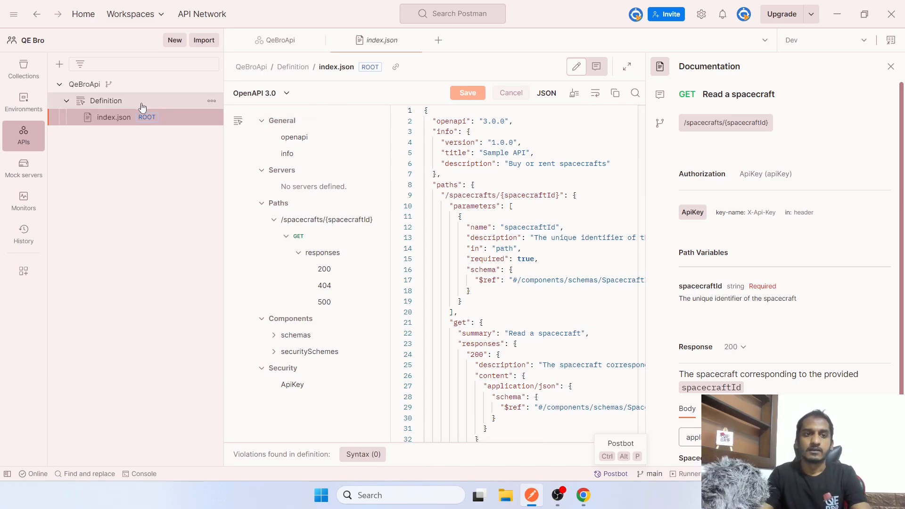
pyautogui.click(76, 86)
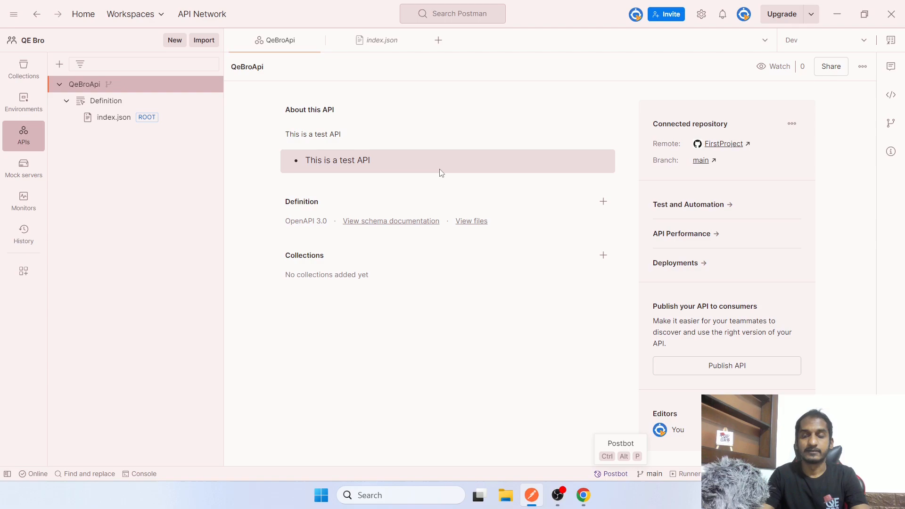
pyautogui.click(35, 81)
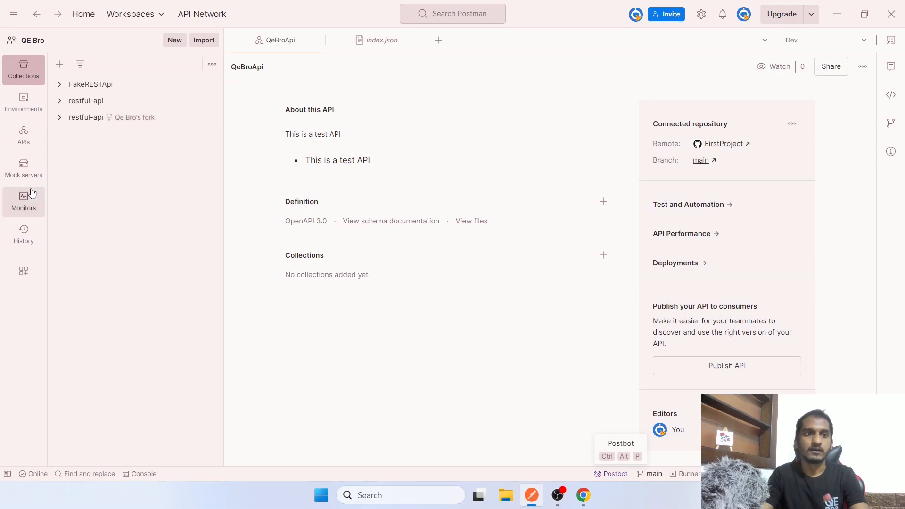
pyautogui.click(31, 137)
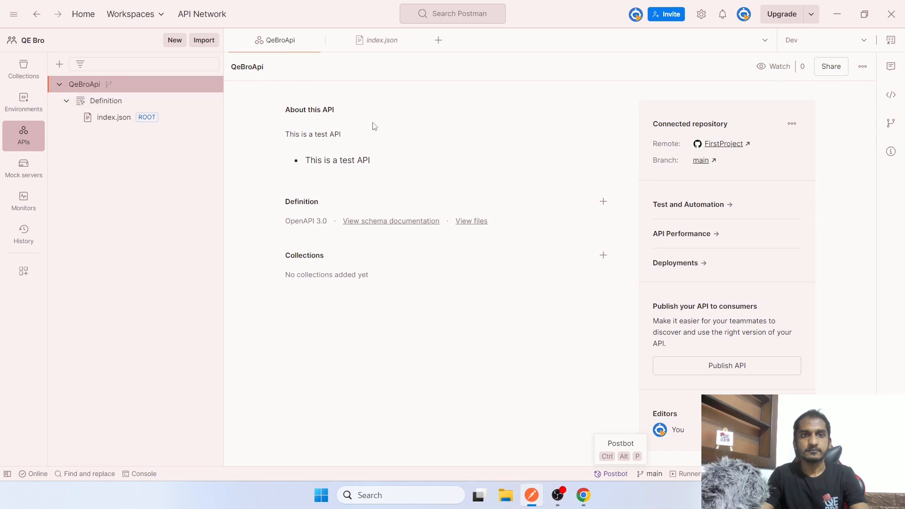
# Step: Examine the options for adding a collection to QeBroApi and for adding files to its definition
pyautogui.moveTo(287, 257); pyautogui.dragTo(340, 264)
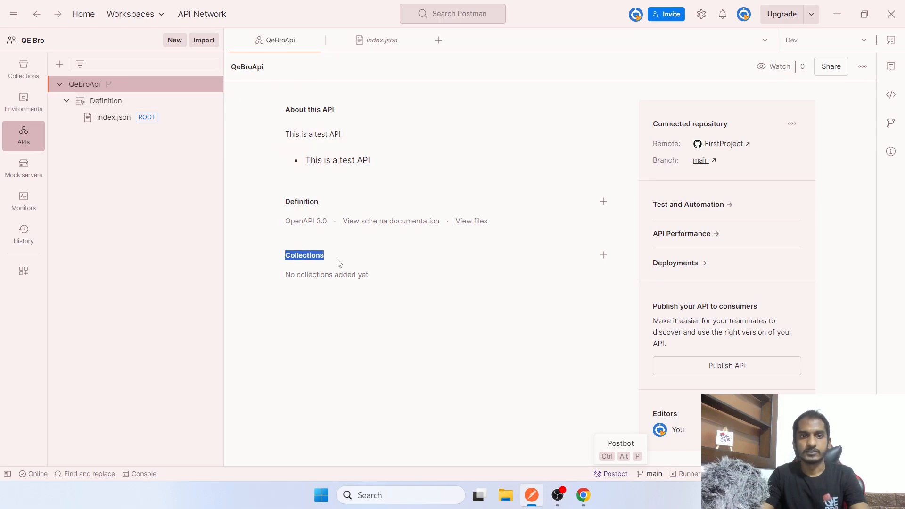
pyautogui.click(610, 259)
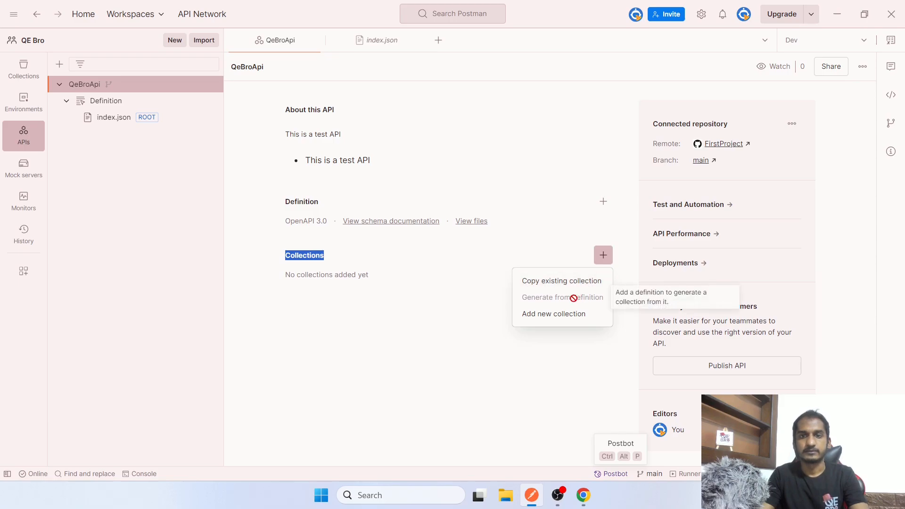
pyautogui.click(570, 324)
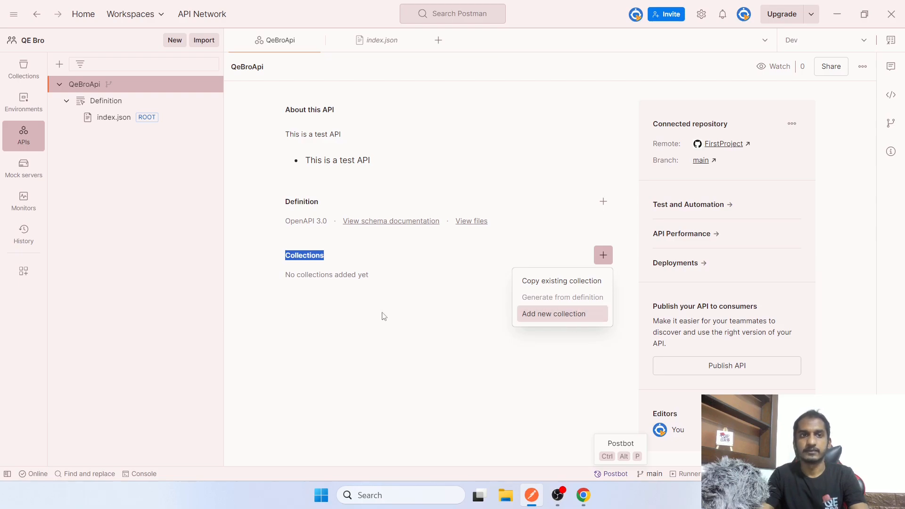
pyautogui.click(211, 84)
pyautogui.moveTo(257, 161)
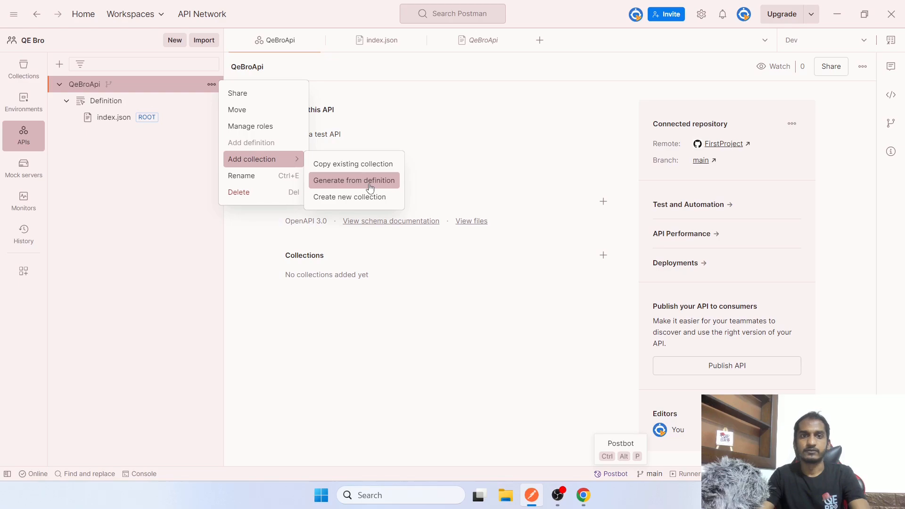
pyautogui.click(103, 101)
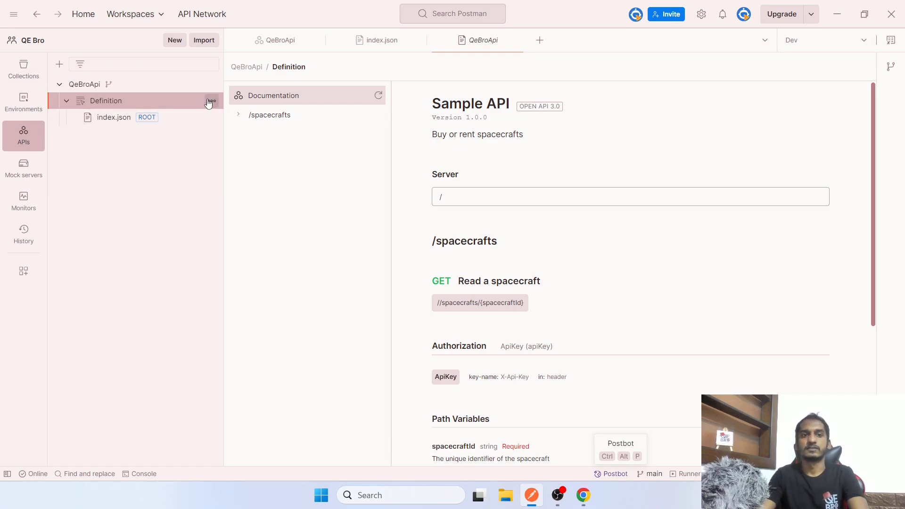
pyautogui.click(210, 101)
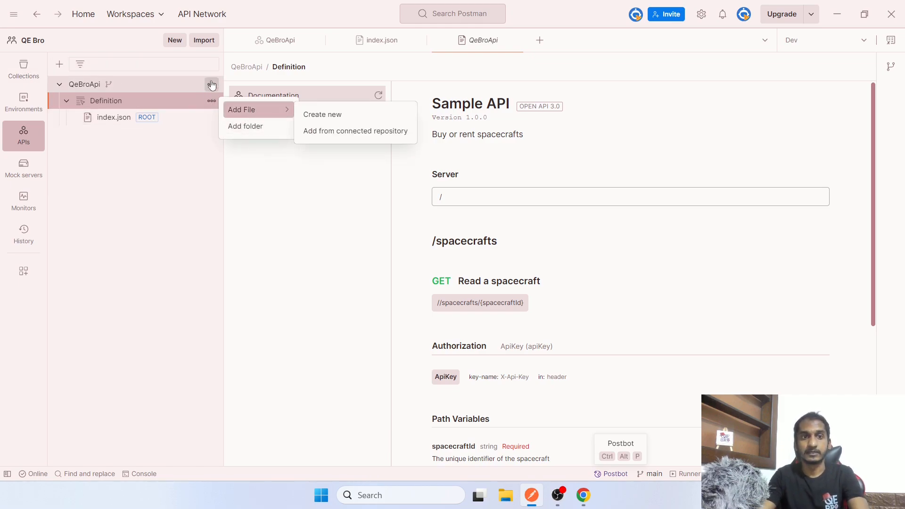
pyautogui.click(211, 84)
pyautogui.moveTo(242, 160)
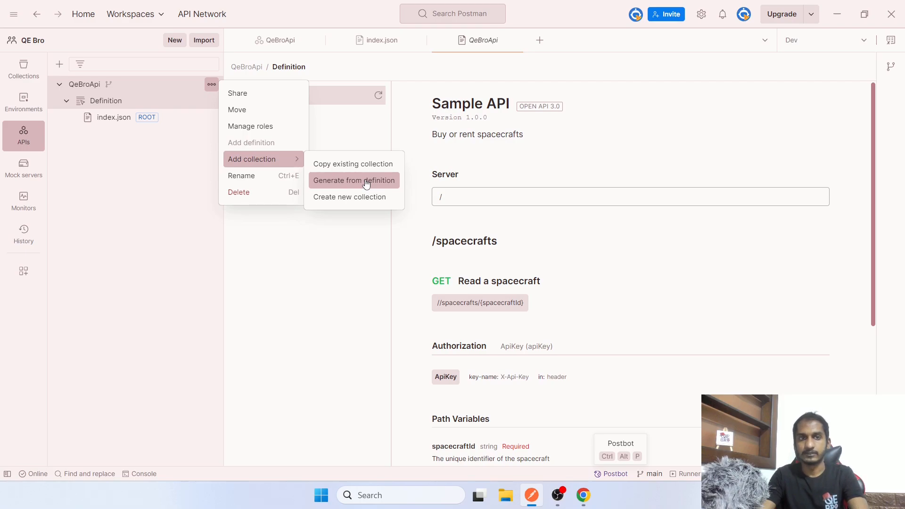
# Step: Review the /spacecrafts/{spacecraftId} path, its parameters and its responses in index.json
pyautogui.click(377, 41)
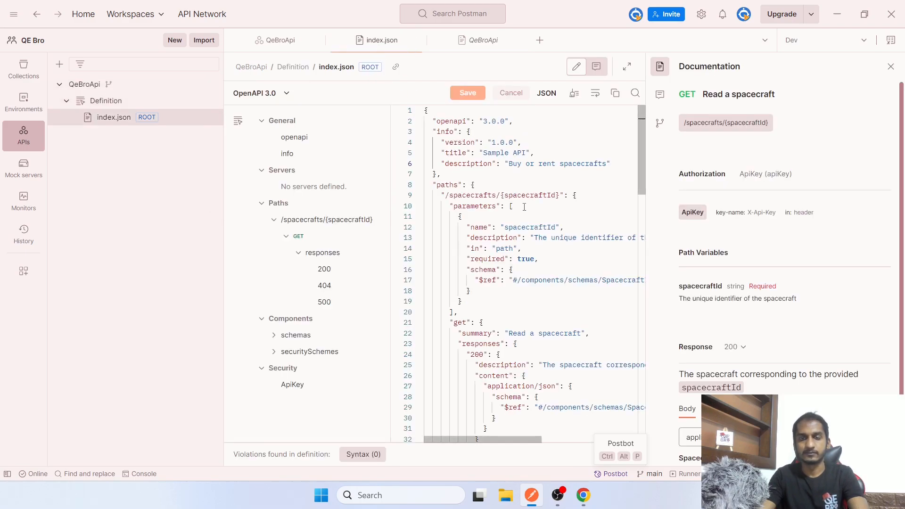
pyautogui.scroll(-3, 524, 207)
pyautogui.scroll(3, 524, 206)
pyautogui.moveTo(460, 194); pyautogui.dragTo(524, 296)
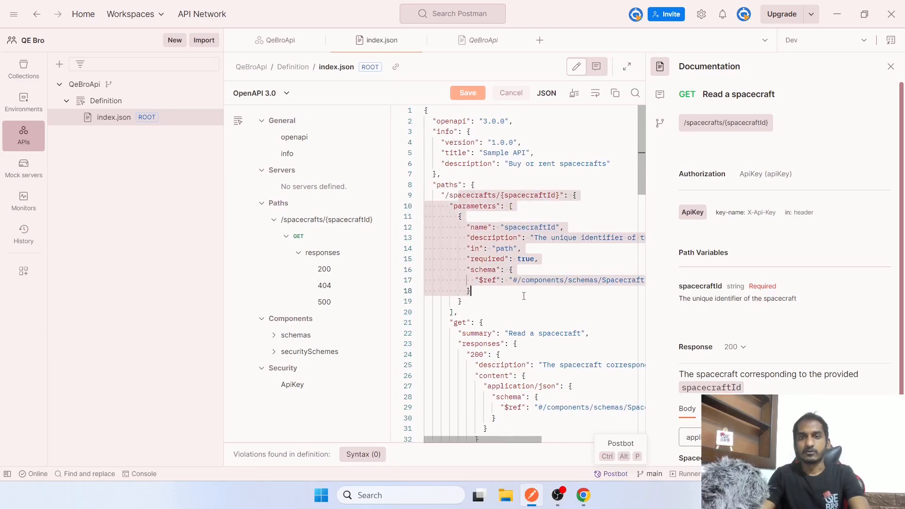
pyautogui.scroll(-2, 524, 296)
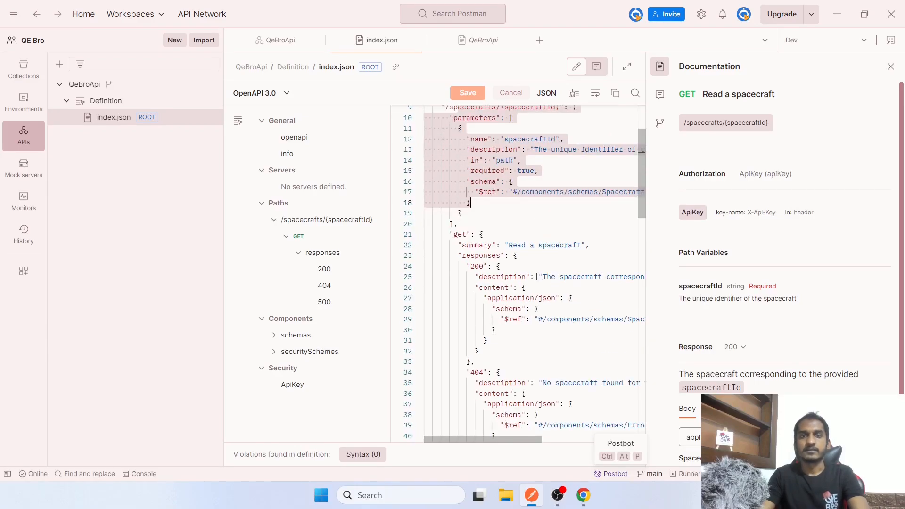
# Step: Generate a collection named QeBroApiCollection from the QeBroApi definition, keeping the default generation settings
pyautogui.click(212, 103)
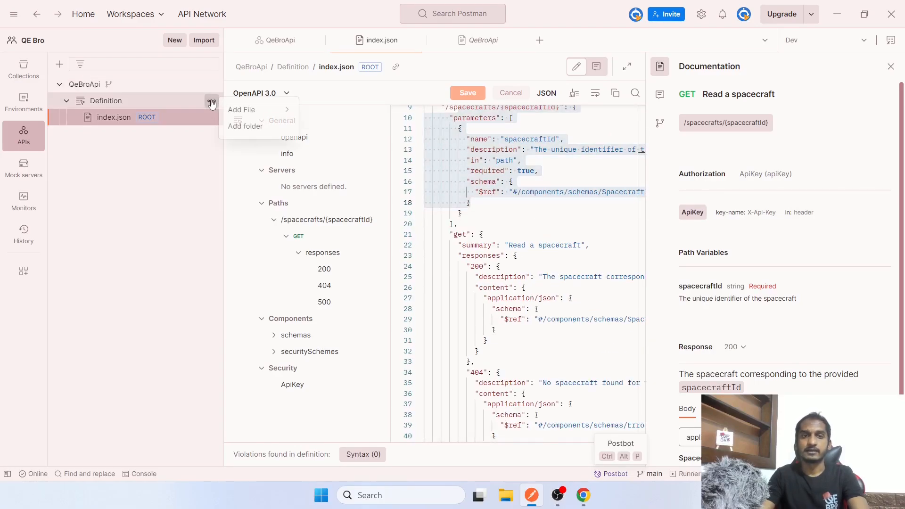
pyautogui.click(212, 84)
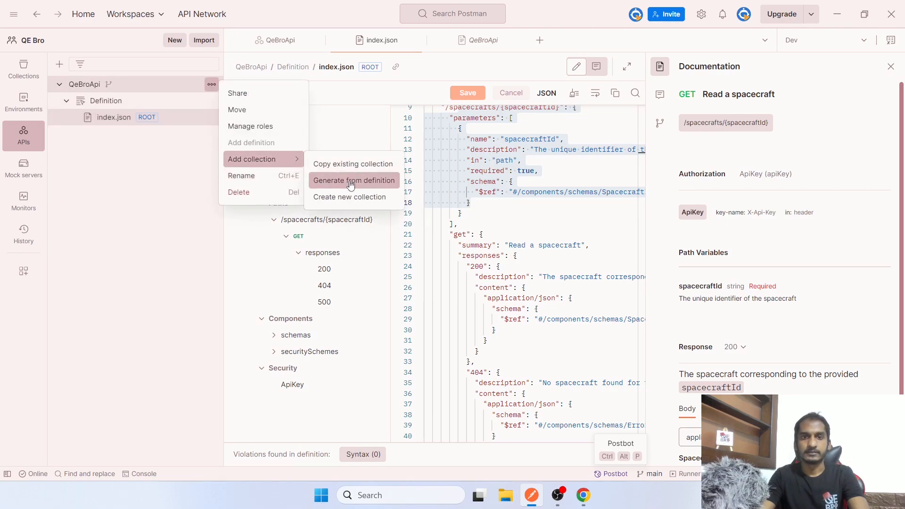
pyautogui.click(351, 182)
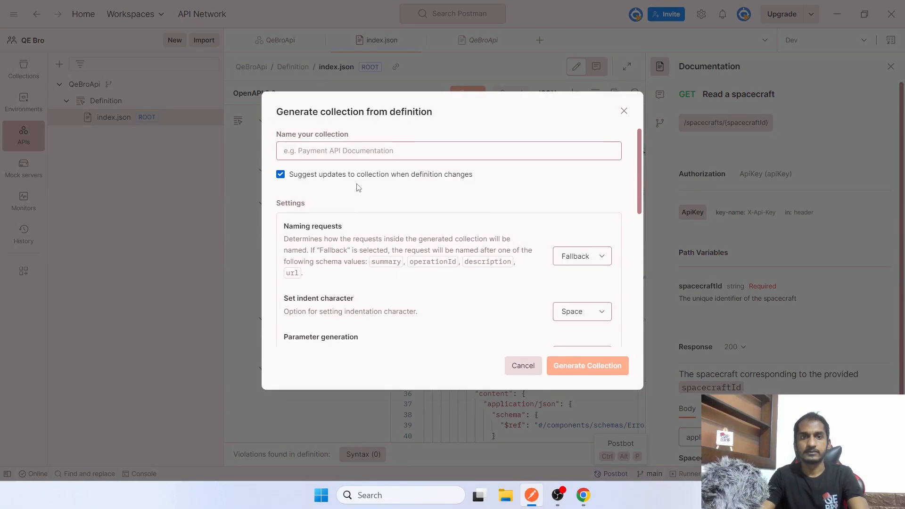
pyautogui.click(328, 150)
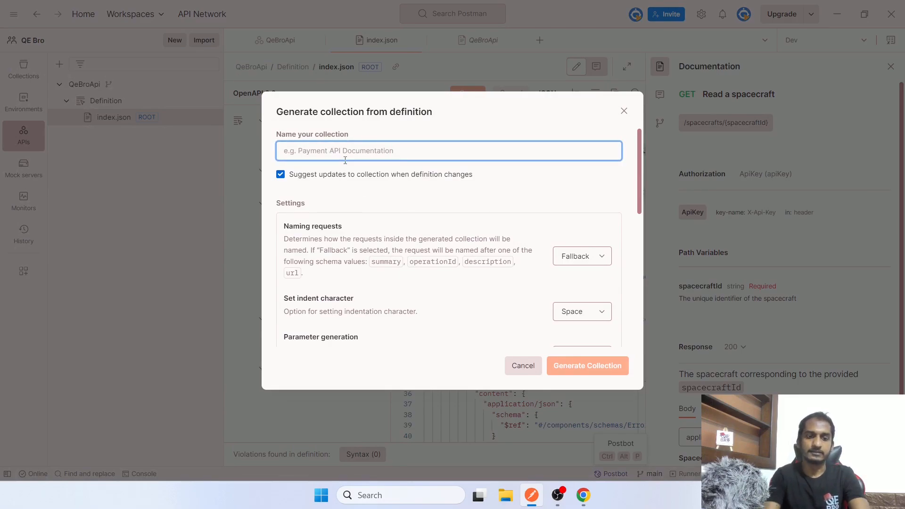
pyautogui.write('QeBroApi')
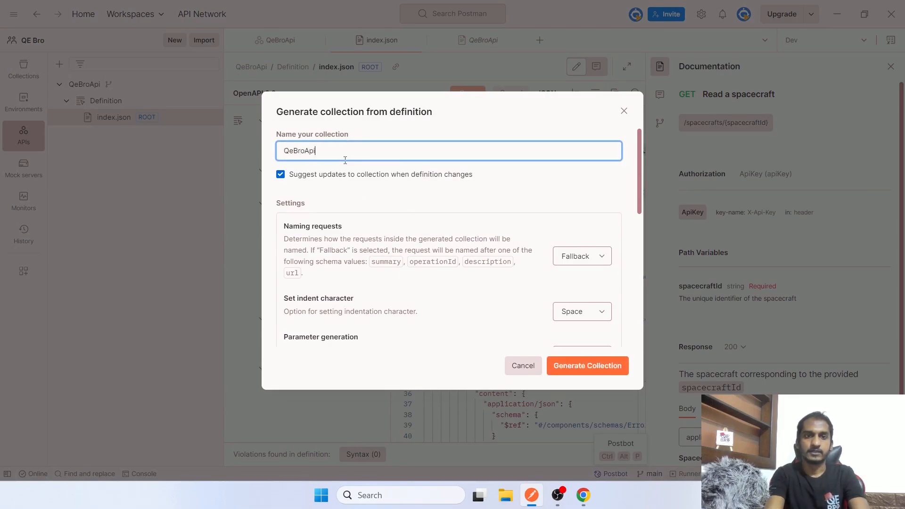
pyautogui.write('Collection')
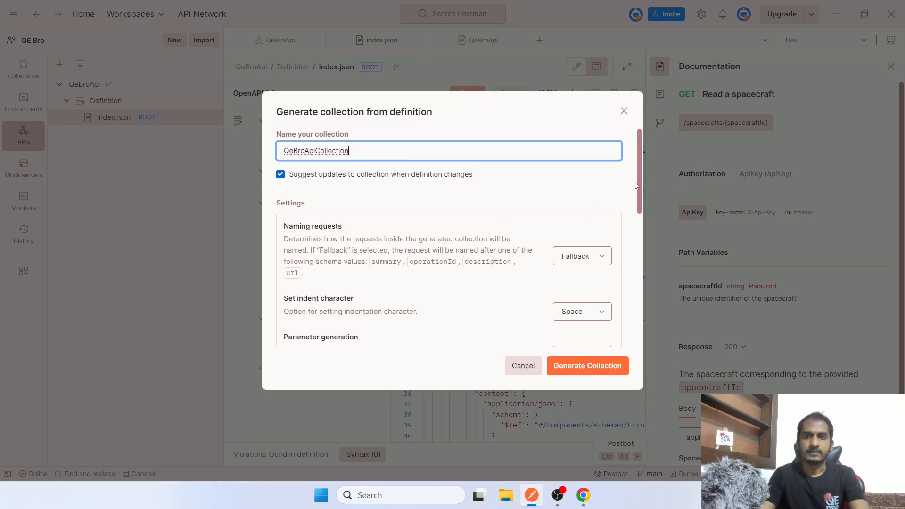
pyautogui.moveTo(640, 185); pyautogui.dragTo(653, 327)
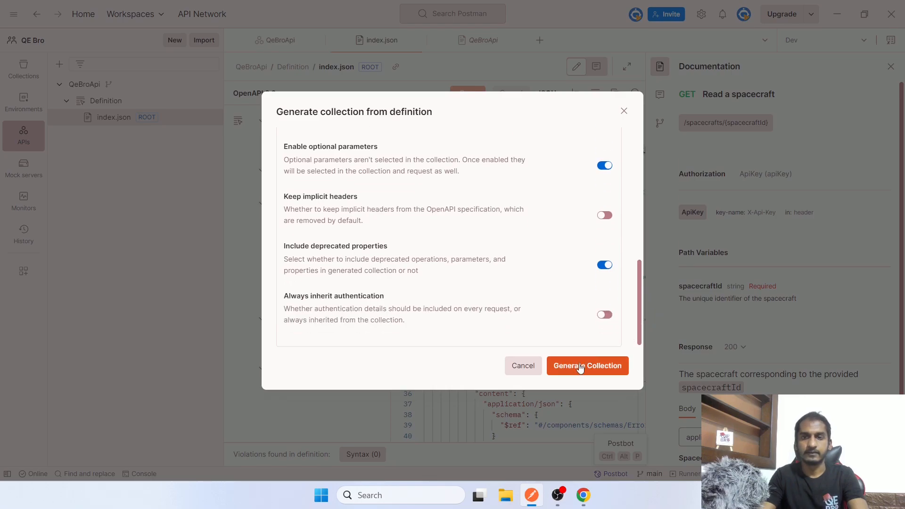
pyautogui.click(580, 365)
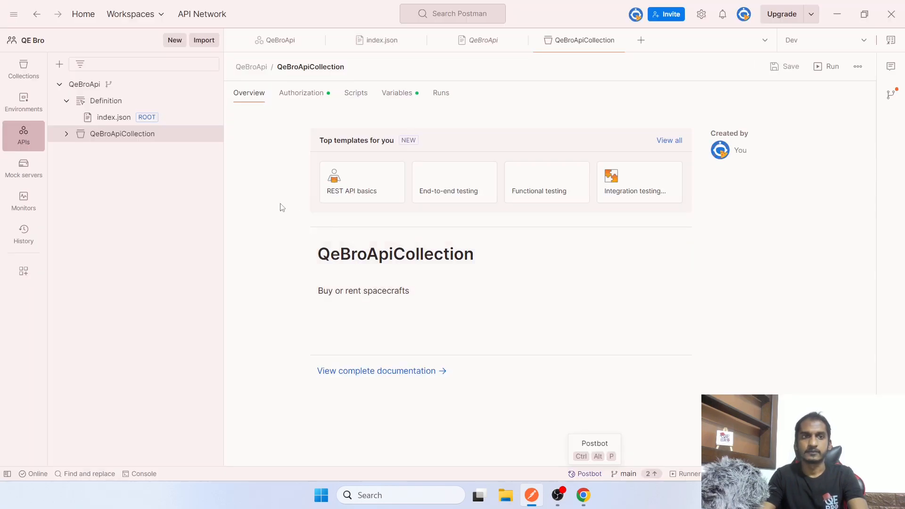
# Step: Expand QeBroApiCollection under QeBroApi and read through its generated documentation
pyautogui.click(77, 138)
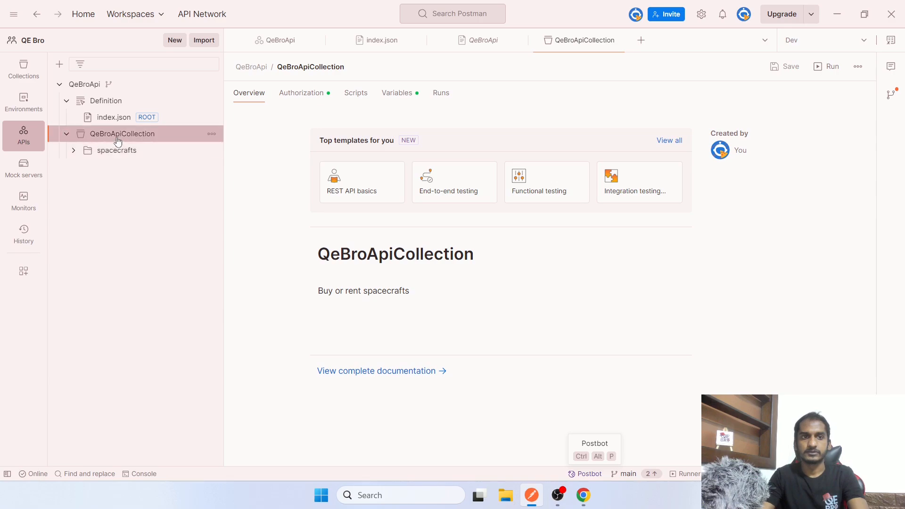
pyautogui.click(65, 104)
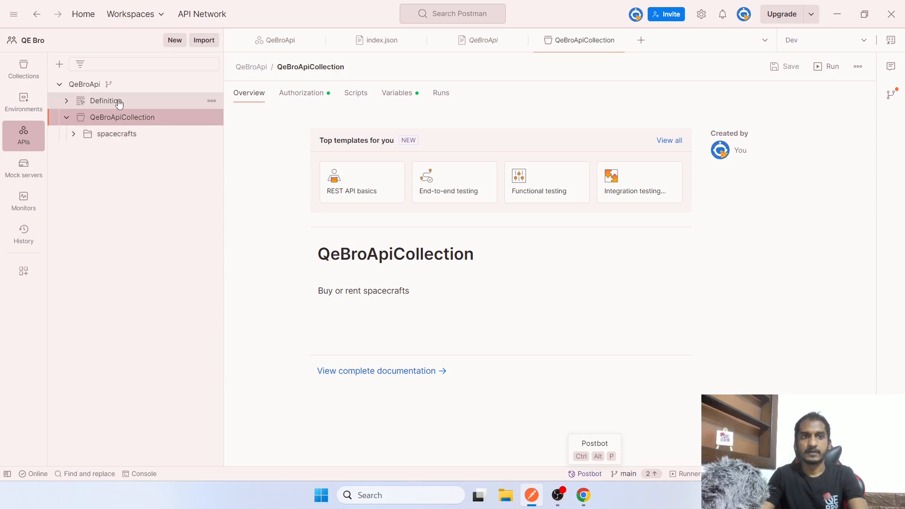
pyautogui.click(70, 104)
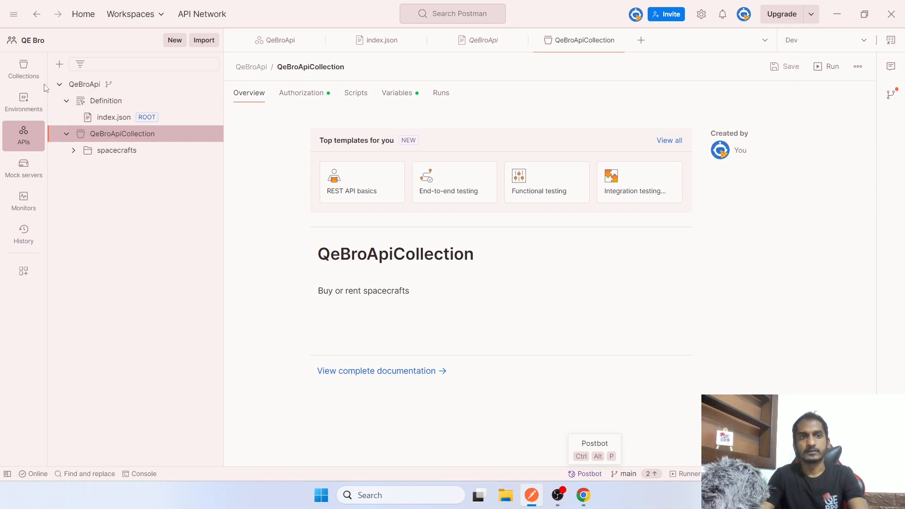
pyautogui.click(211, 134)
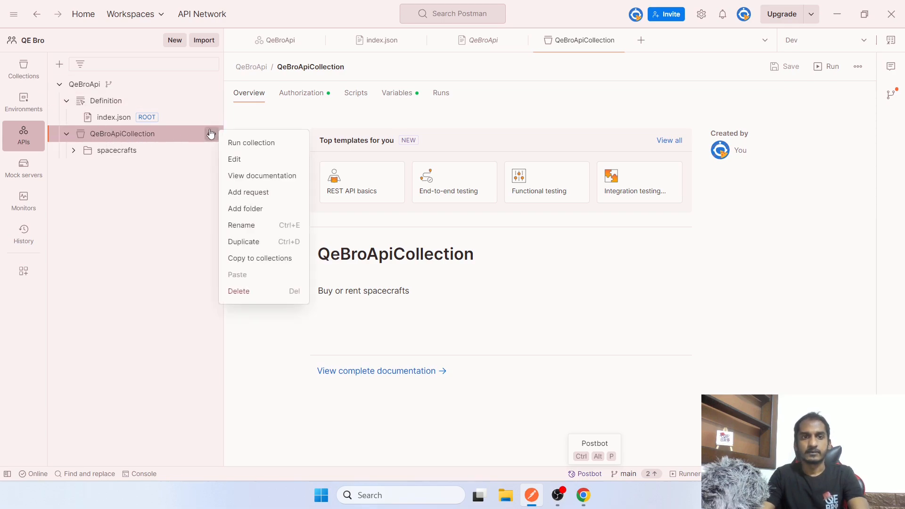
pyautogui.click(241, 176)
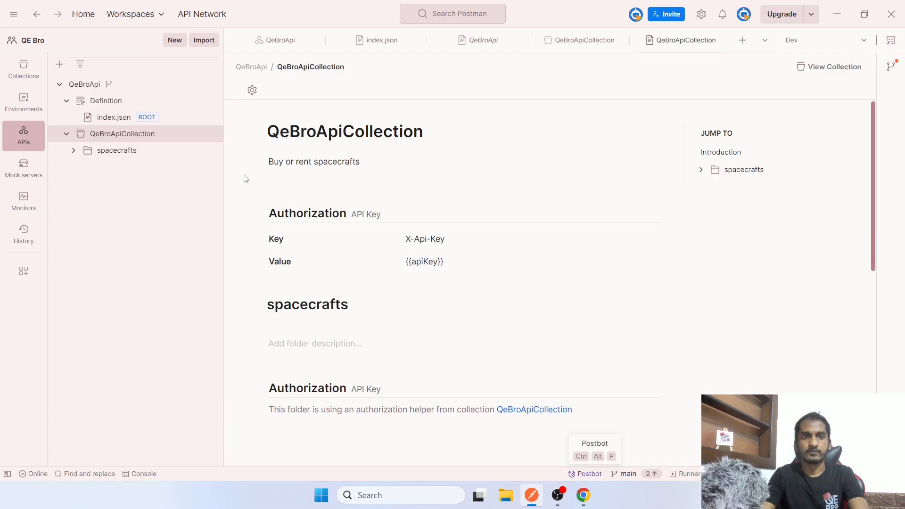
pyautogui.scroll(-10, 462, 242)
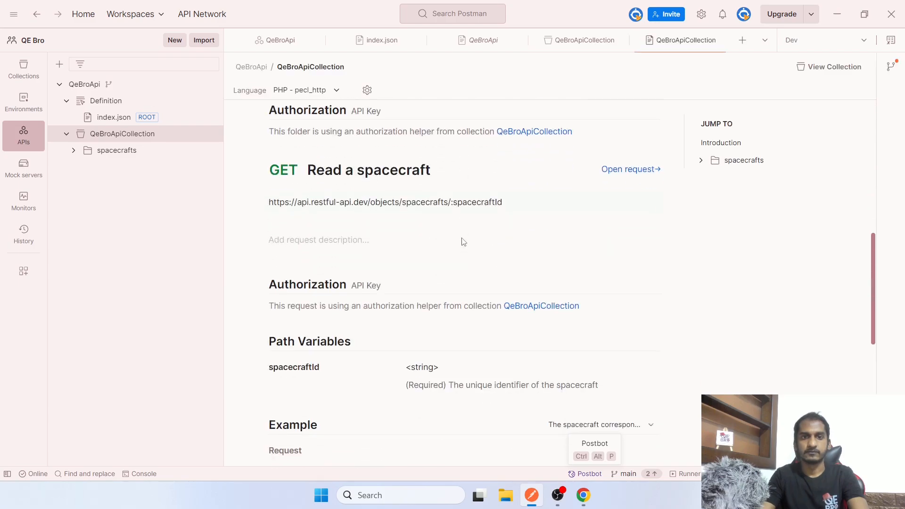
pyautogui.scroll(-8, 464, 242)
pyautogui.scroll(17, 464, 239)
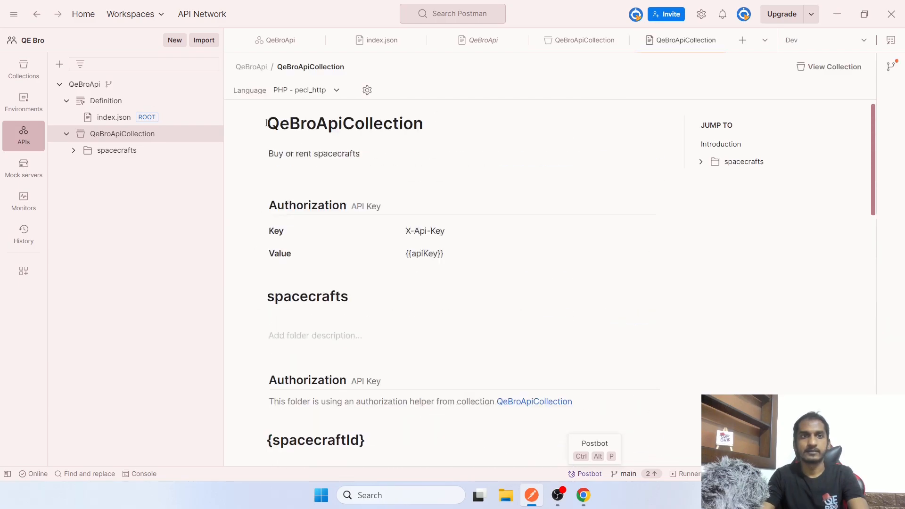
# Step: View the QeBroApi overview and preview QeBroApiCollection in its Collections section
pyautogui.click(84, 84)
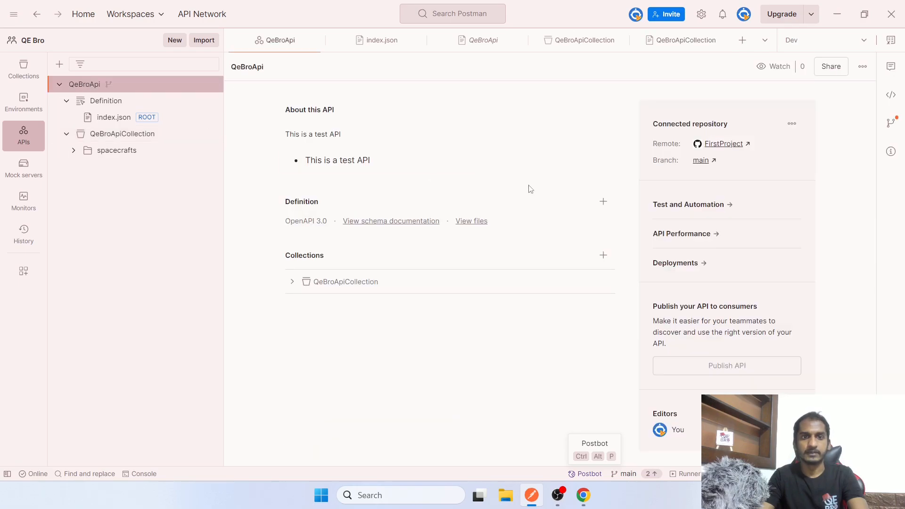
pyautogui.moveTo(286, 255); pyautogui.dragTo(339, 259)
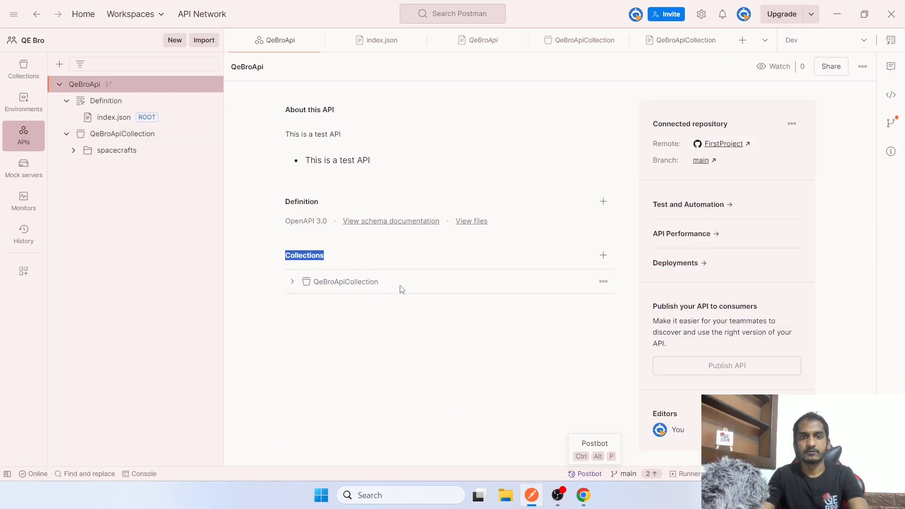
pyautogui.click(292, 281)
pyautogui.scroll(-2, 410, 238)
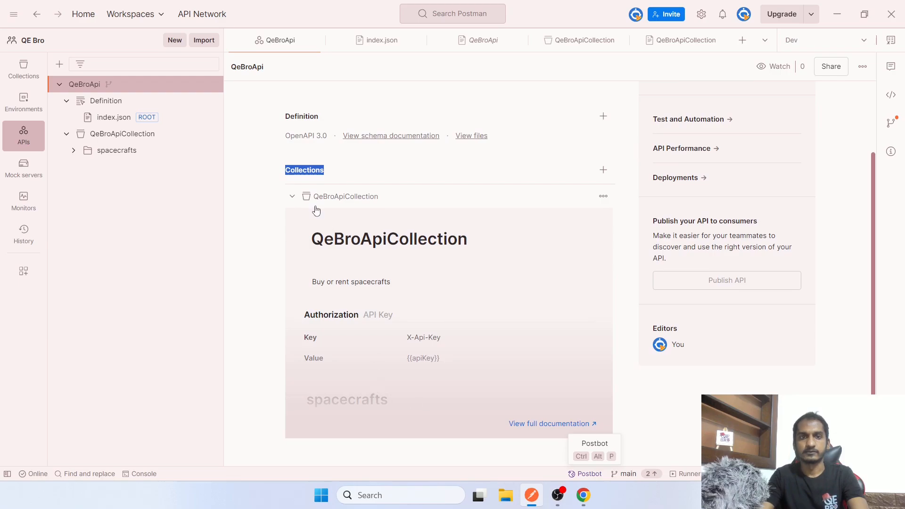
pyautogui.click(293, 196)
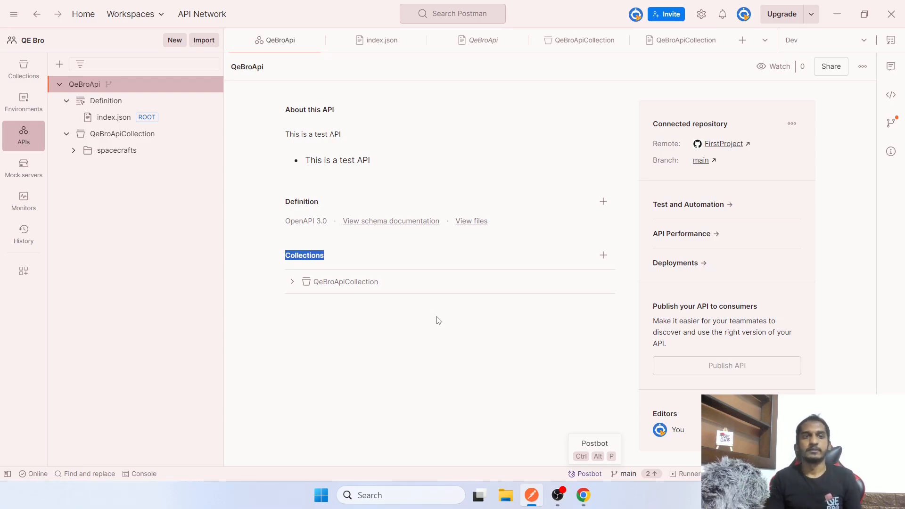
# Step: Open the Read a spacecraft request in the spacecrafts/{spacecraftId} folder and examine its base URL variable and path
pyautogui.click(73, 150)
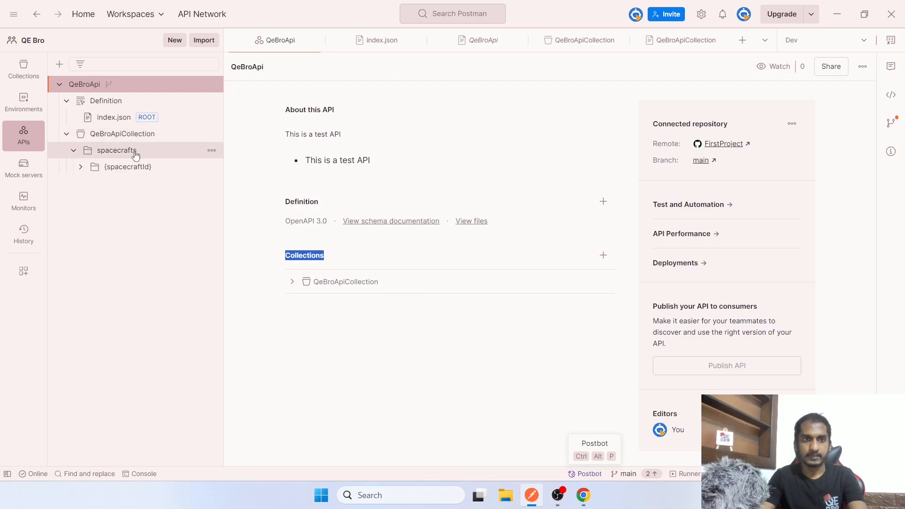
pyautogui.click(136, 152)
pyautogui.click(80, 167)
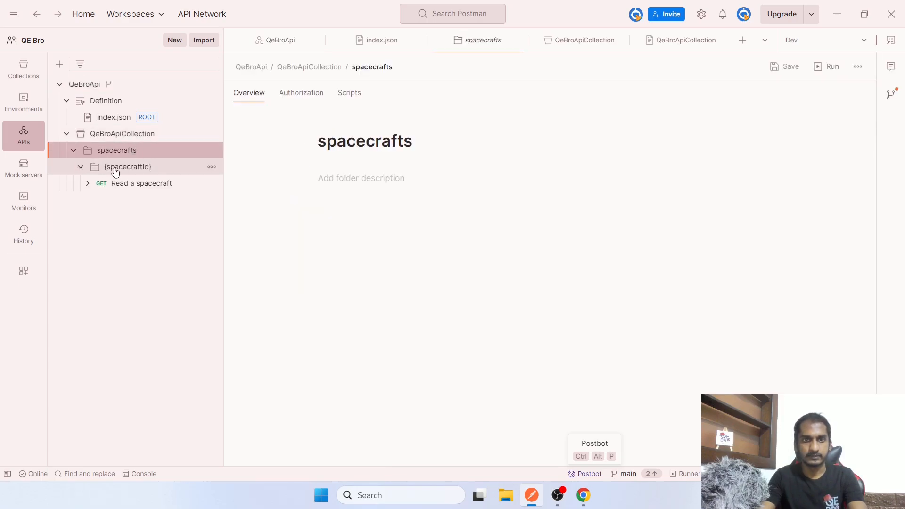
pyautogui.click(134, 188)
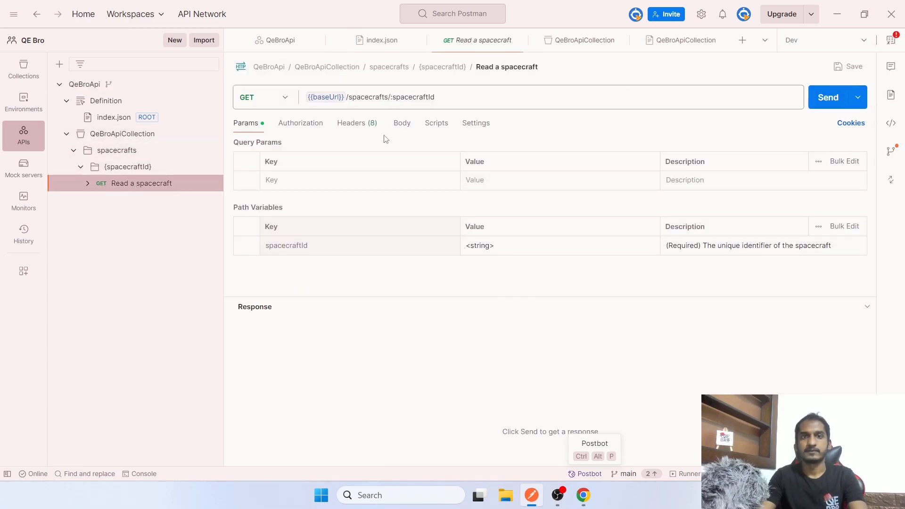
pyautogui.click(329, 98)
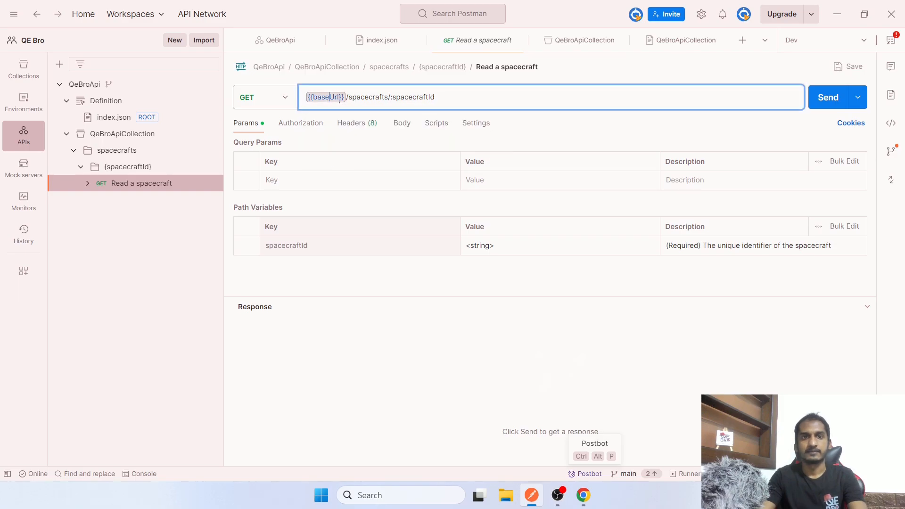
pyautogui.moveTo(348, 97); pyautogui.dragTo(457, 88)
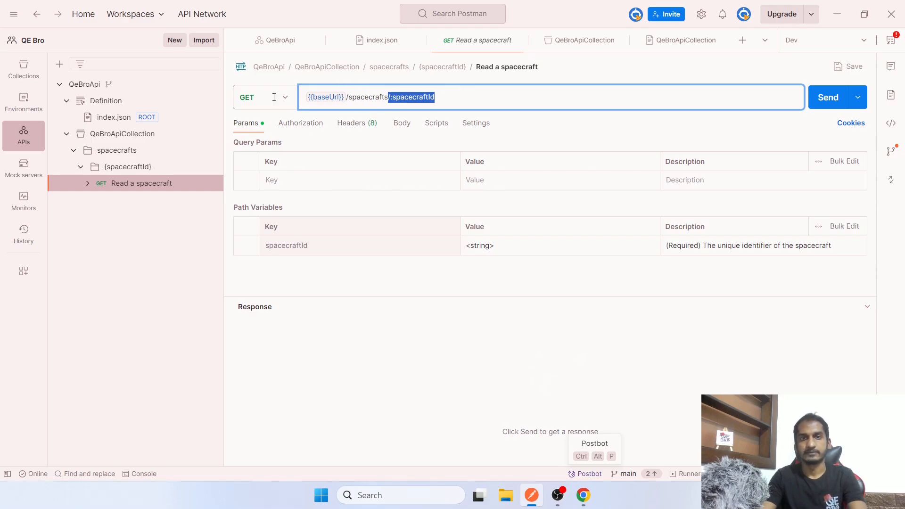
pyautogui.click(466, 97)
pyautogui.moveTo(390, 97); pyautogui.dragTo(483, 93)
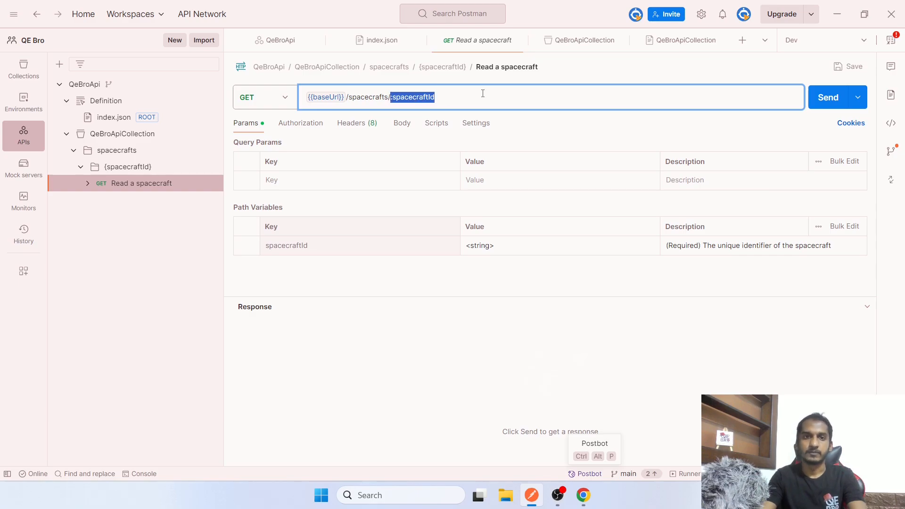
# Step: Compare the Read a spacecraft request's authorization with the ApiKey entry under securitySchemes in index.json
pyautogui.click(311, 125)
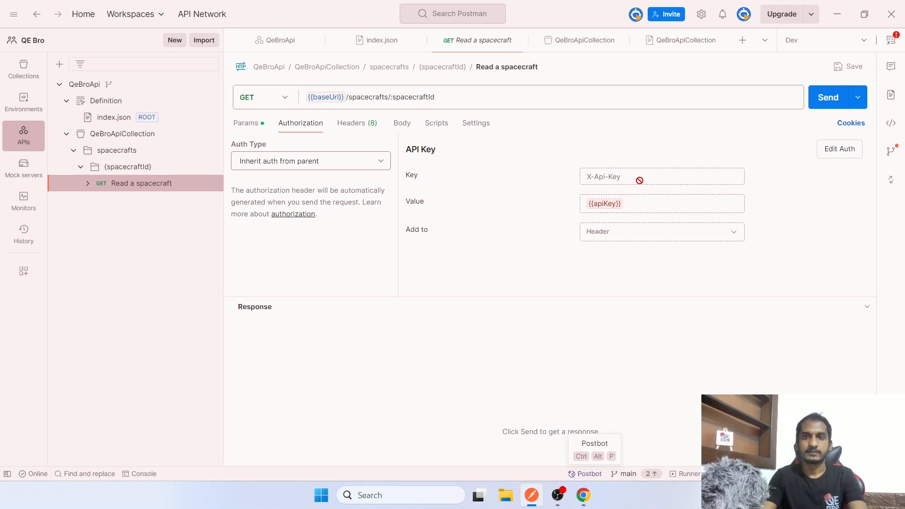
pyautogui.click(108, 124)
pyautogui.click(293, 384)
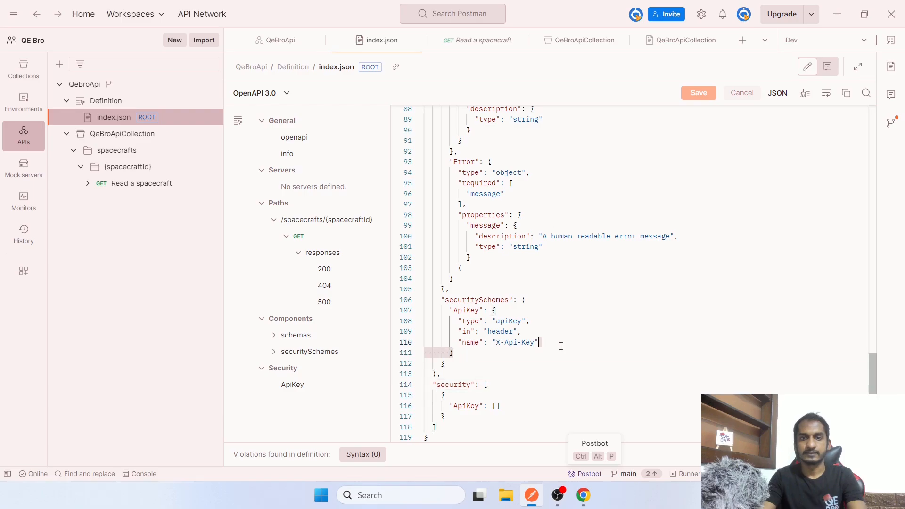
pyautogui.moveTo(473, 351); pyautogui.dragTo(445, 300)
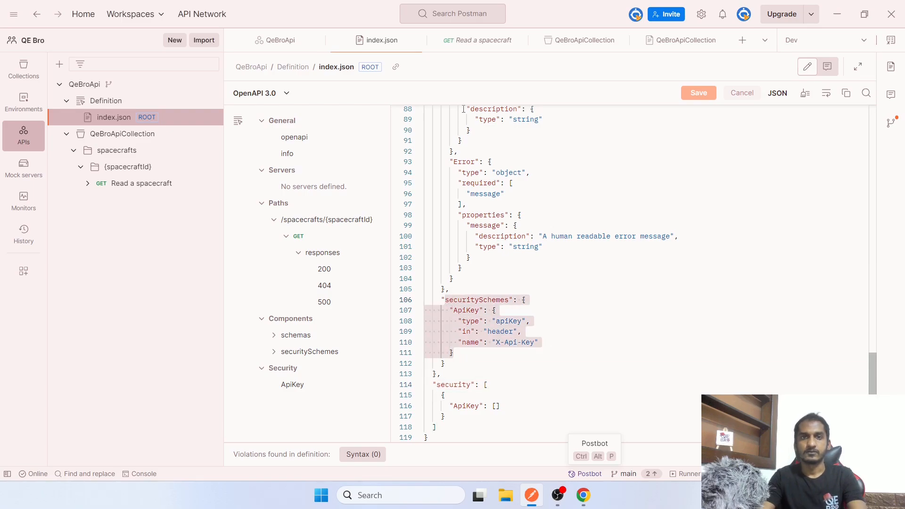
pyautogui.click(485, 40)
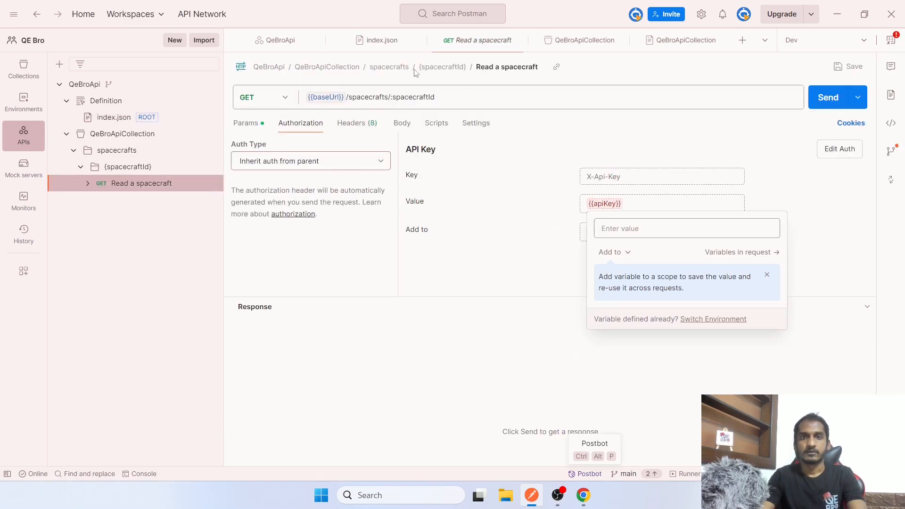
# Step: Review the Read a spacecraft request's headers, body, scripts, settings and parameters
pyautogui.click(359, 129)
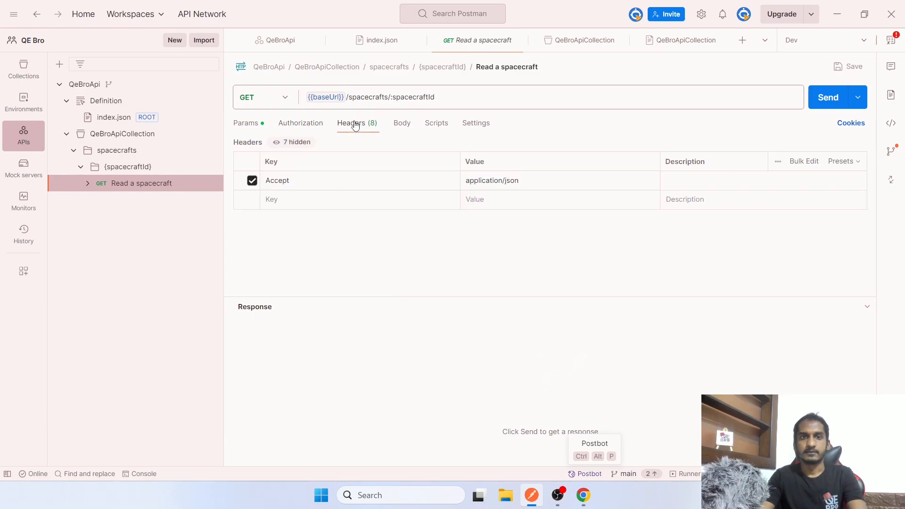
pyautogui.click(400, 124)
pyautogui.click(433, 128)
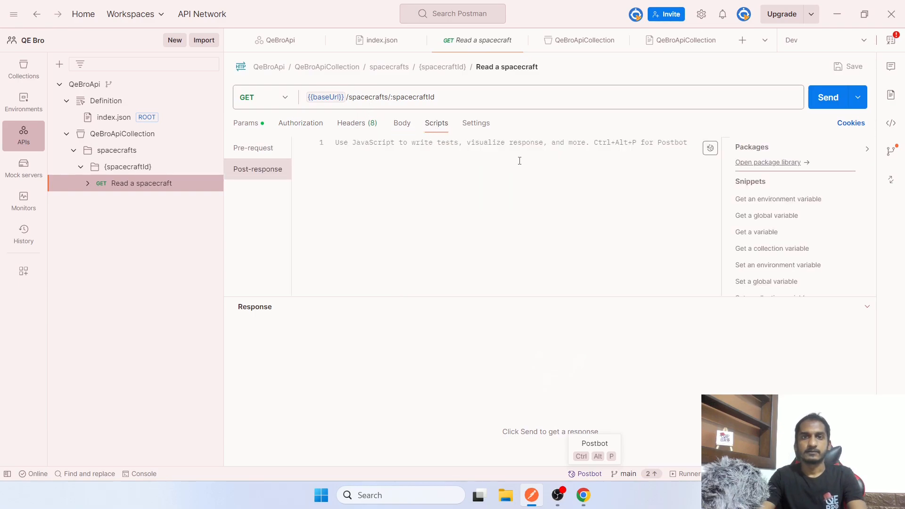
pyautogui.click(488, 125)
pyautogui.click(257, 127)
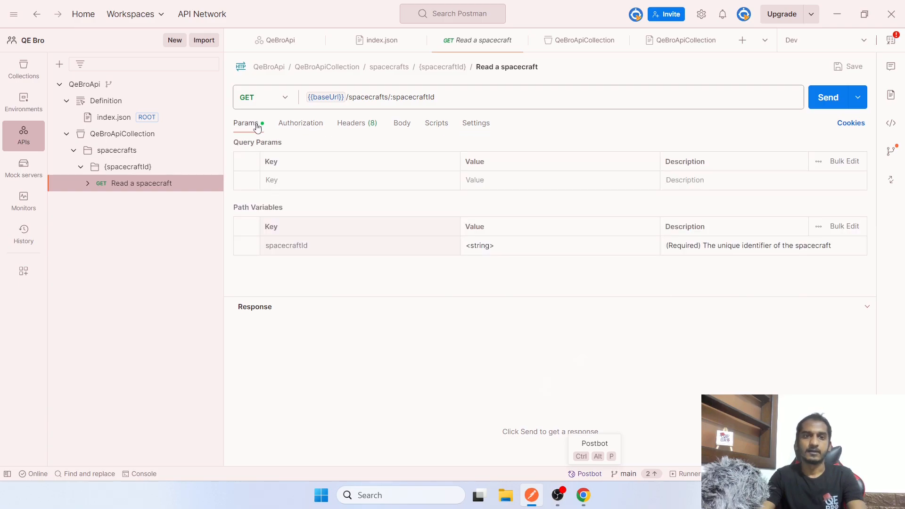
# Step: Send the Read a spacecraft GET request and examine the response status, response body and base URL variable
pyautogui.click(823, 100)
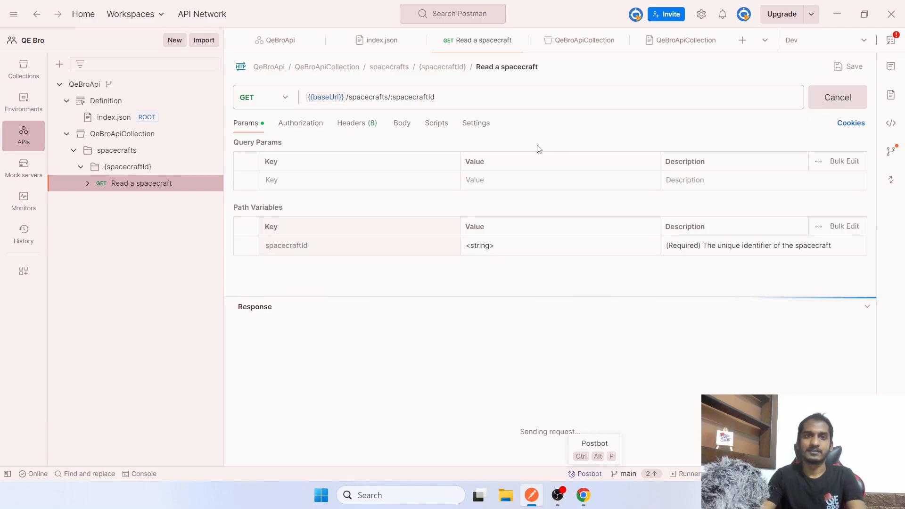
pyautogui.moveTo(334, 100)
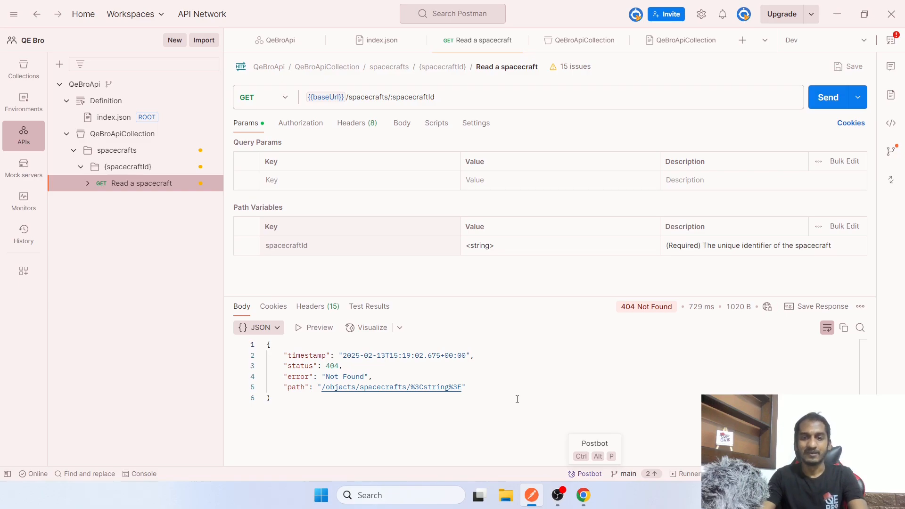
pyautogui.moveTo(621, 307); pyautogui.dragTo(674, 308)
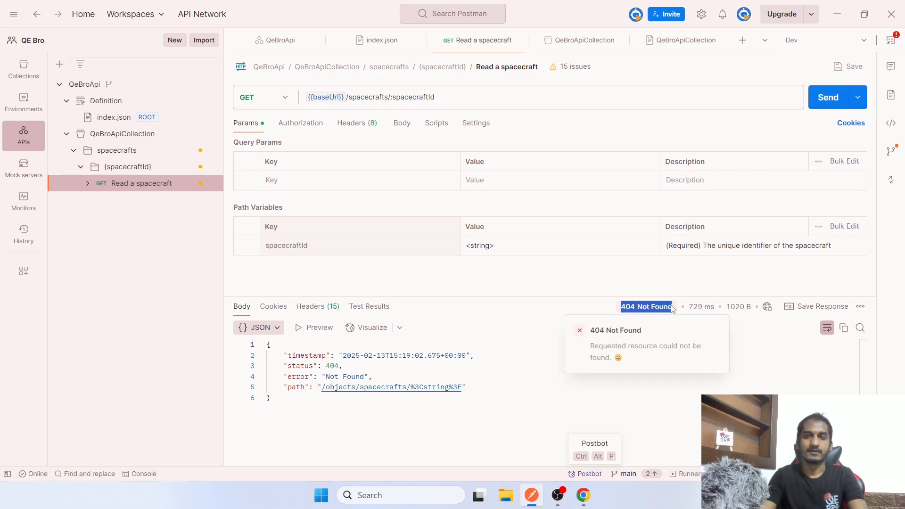
pyautogui.tripleClick(521, 385)
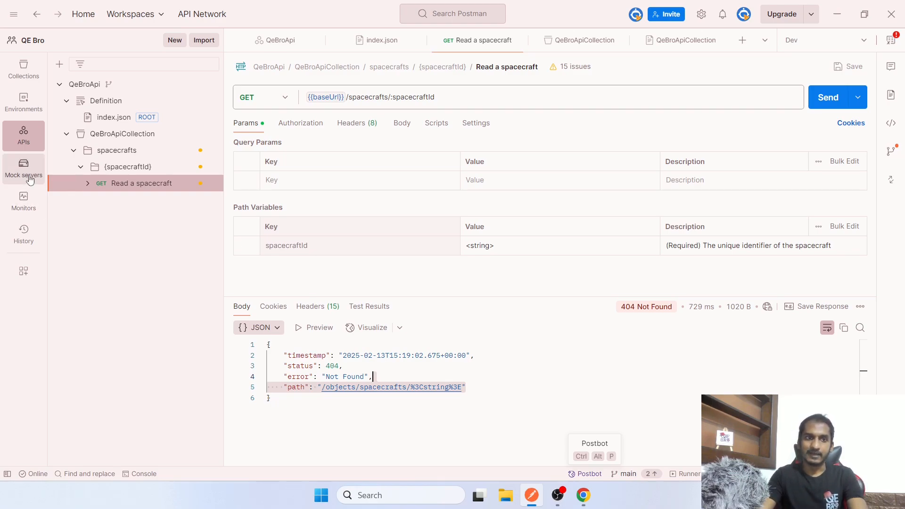
pyautogui.click(641, 394)
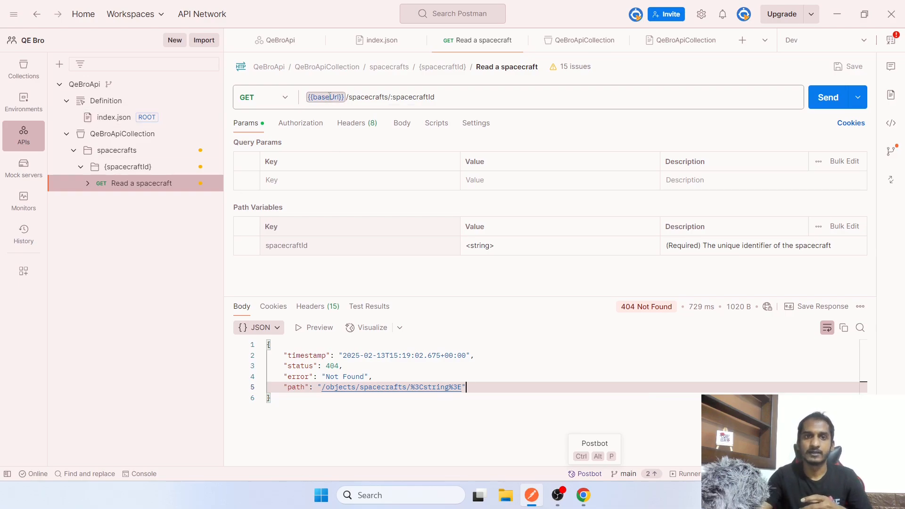
pyautogui.moveTo(330, 97)
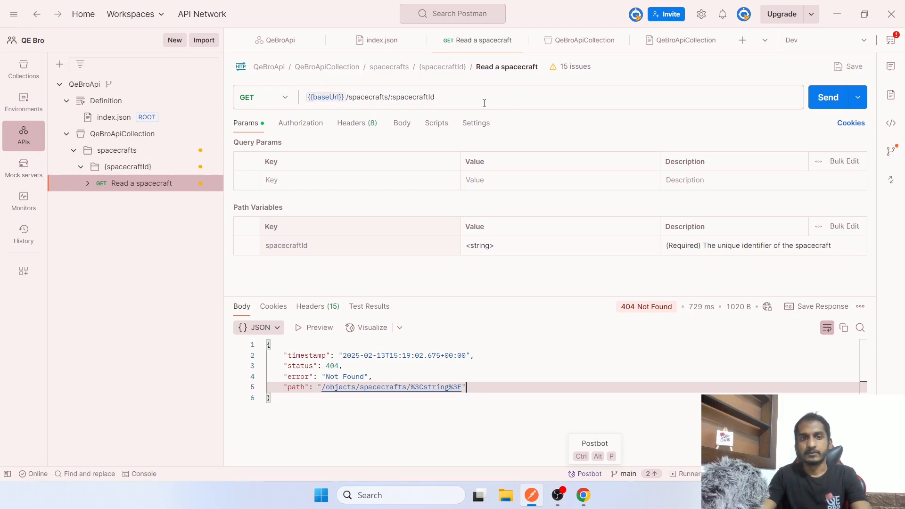
# Step: Start creating a mock server and check which existing collections are available to mock
pyautogui.click(24, 175)
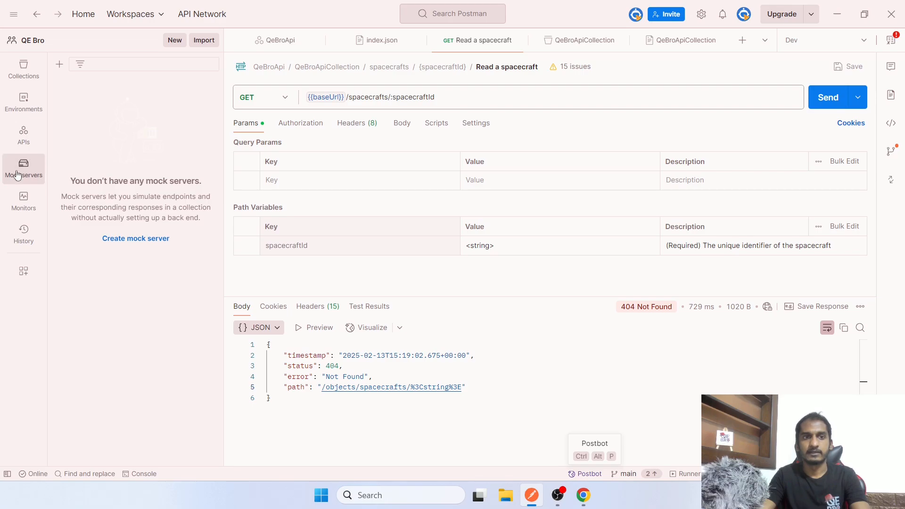
pyautogui.click(18, 175)
pyautogui.click(17, 174)
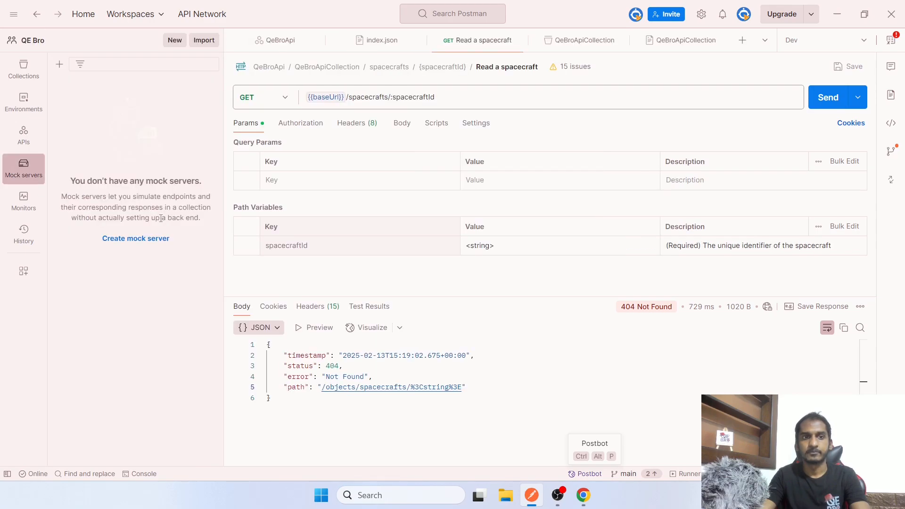
pyautogui.click(134, 240)
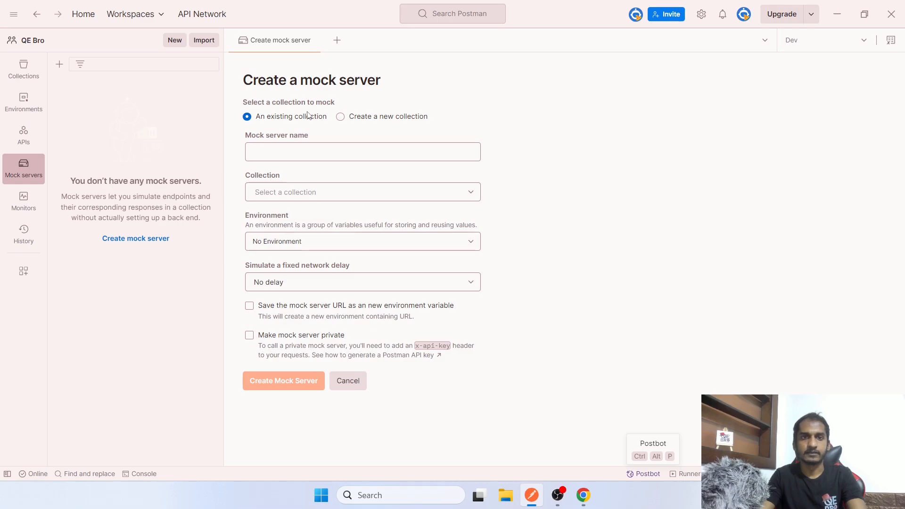
pyautogui.click(15, 79)
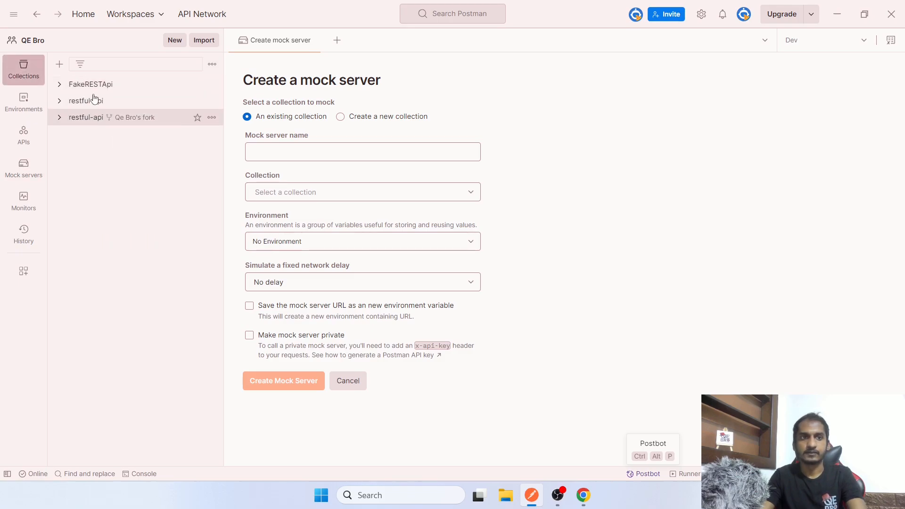
pyautogui.click(304, 196)
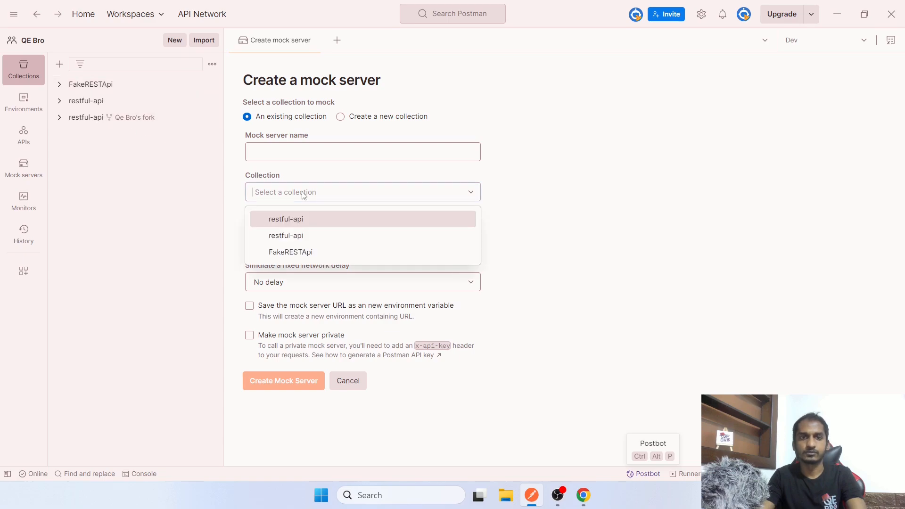
# Step: Copy QeBroApiCollection from the QeBroApi API into the workspace's collections
pyautogui.click(22, 136)
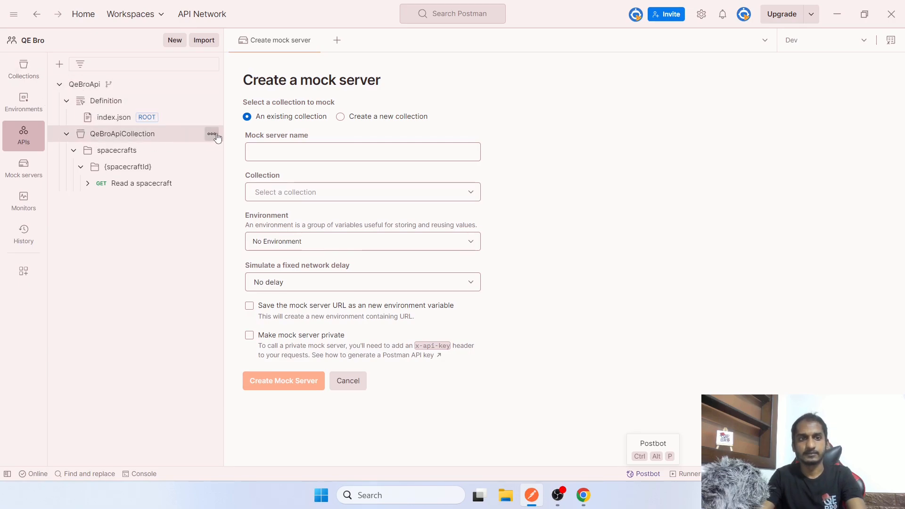
pyautogui.click(211, 135)
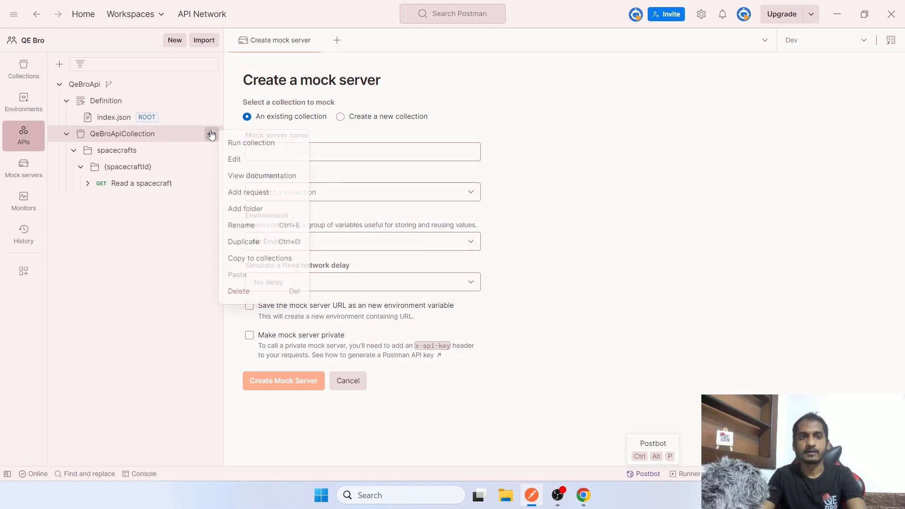
pyautogui.click(240, 260)
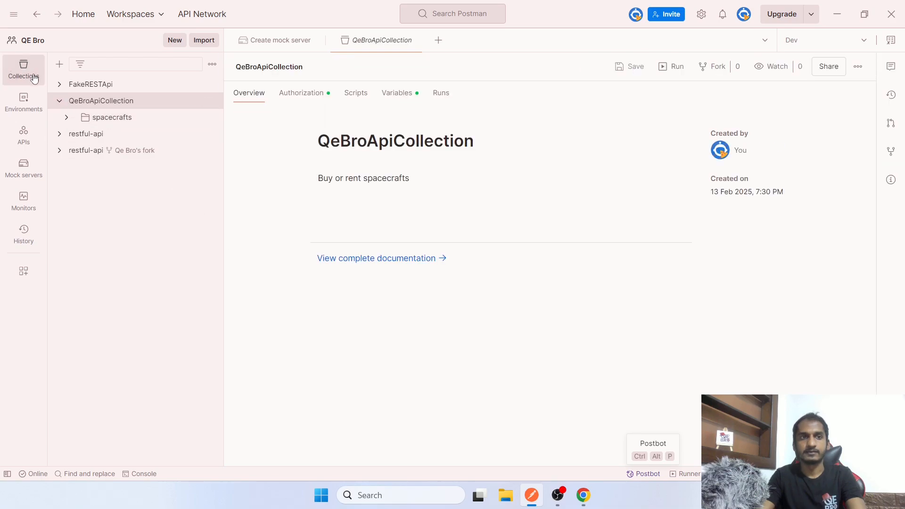
# Step: Open the Read a spacecraft request in the copied QeBroApiCollection and clear the value of its baseUrl variable
pyautogui.click(67, 118)
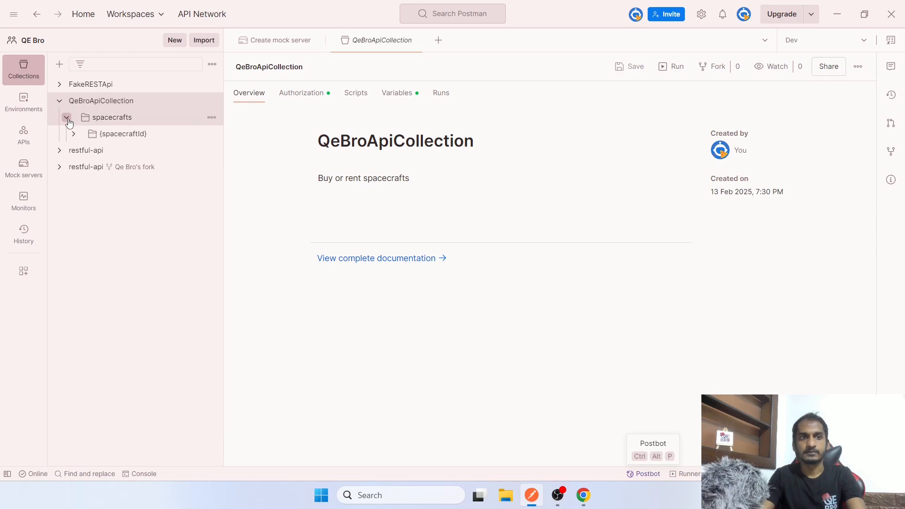
pyautogui.click(73, 134)
pyautogui.click(126, 151)
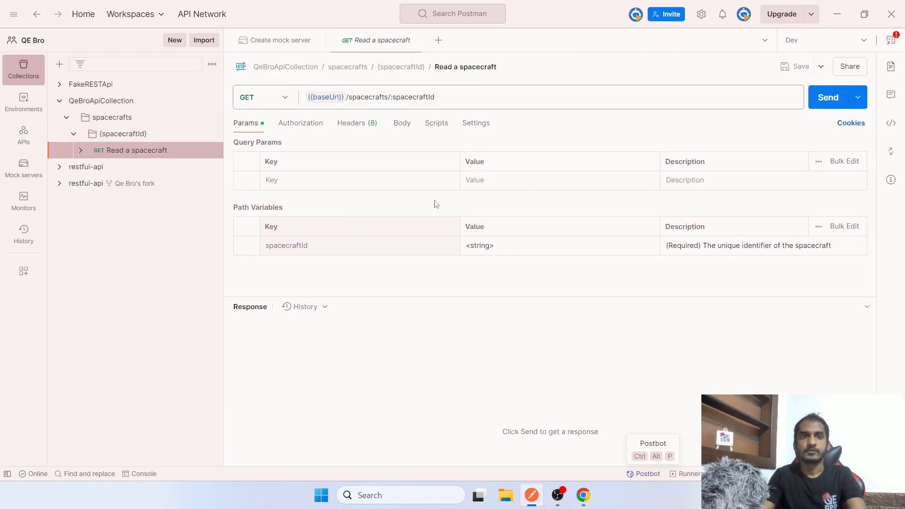
pyautogui.moveTo(325, 97)
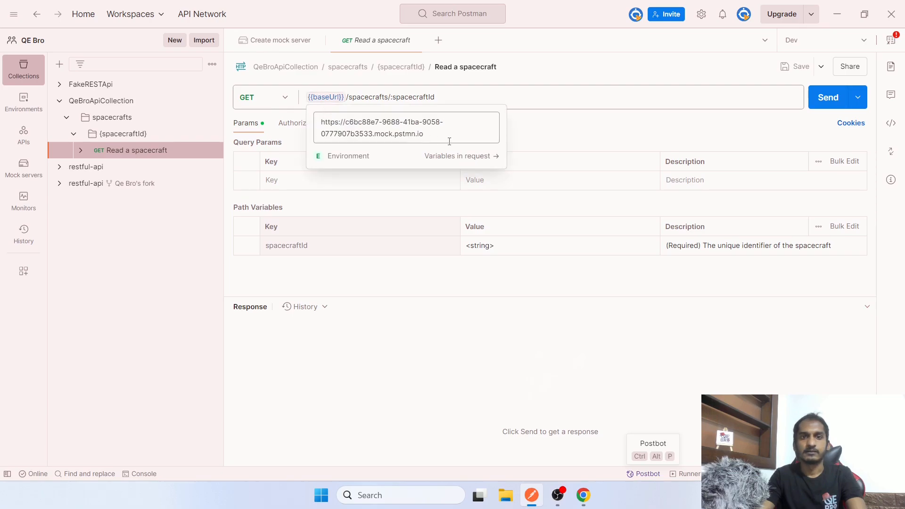
pyautogui.moveTo(449, 141); pyautogui.dragTo(311, 115)
pyautogui.press('BackSpace')
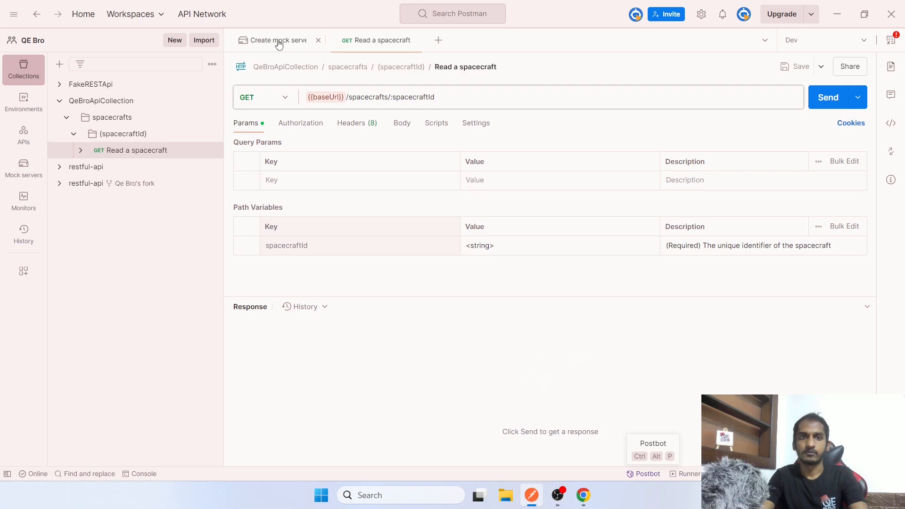
# Step: Return to creating a mock server, name it QeBroMock and select QeBroApiCollection as its existing collection
pyautogui.moveTo(277, 40)
pyautogui.mouseDown()
pyautogui.moveTo(464, 53)
pyautogui.moveTo(278, 40)
pyautogui.mouseUp()
pyautogui.click(23, 168)
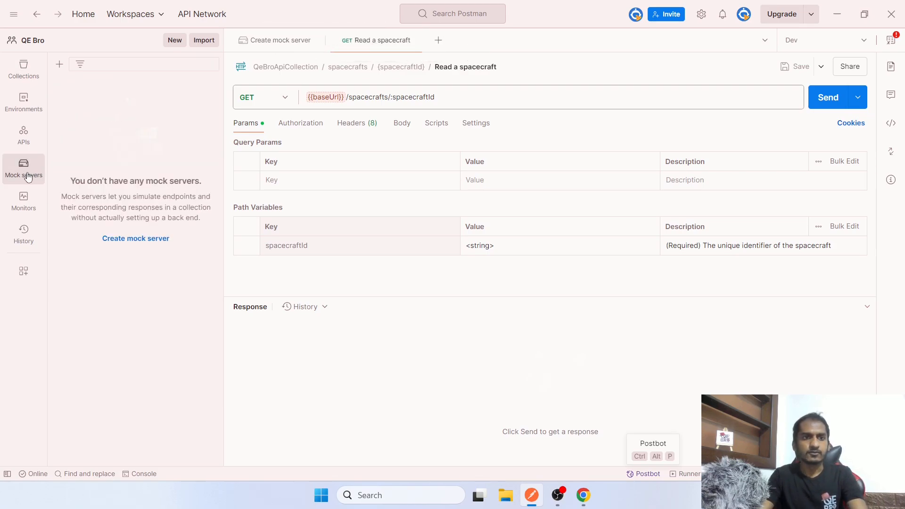
pyautogui.click(147, 241)
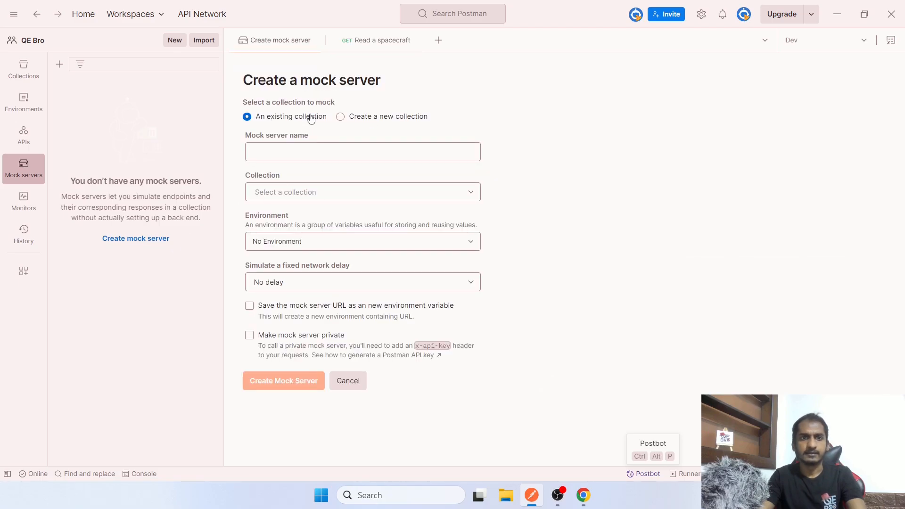
pyautogui.click(308, 155)
pyautogui.write('QE')
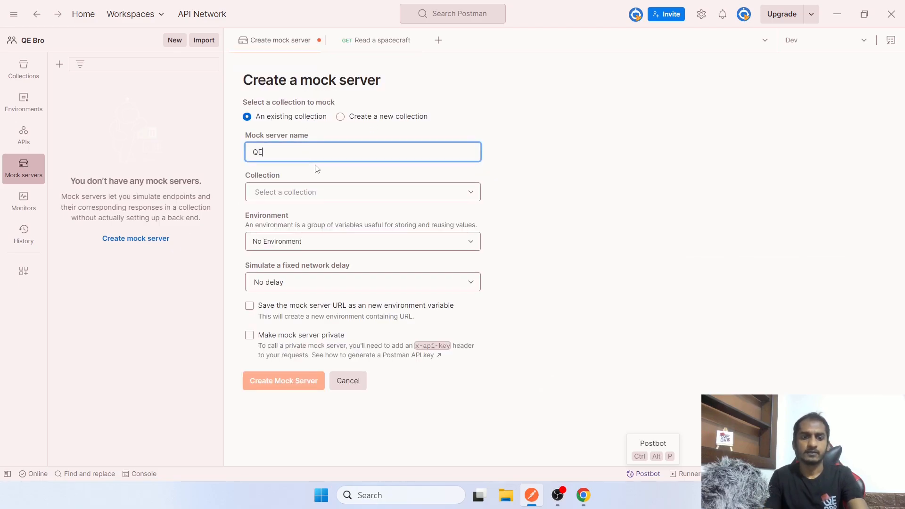
pyautogui.press('BackSpace')
pyautogui.write('eBr')
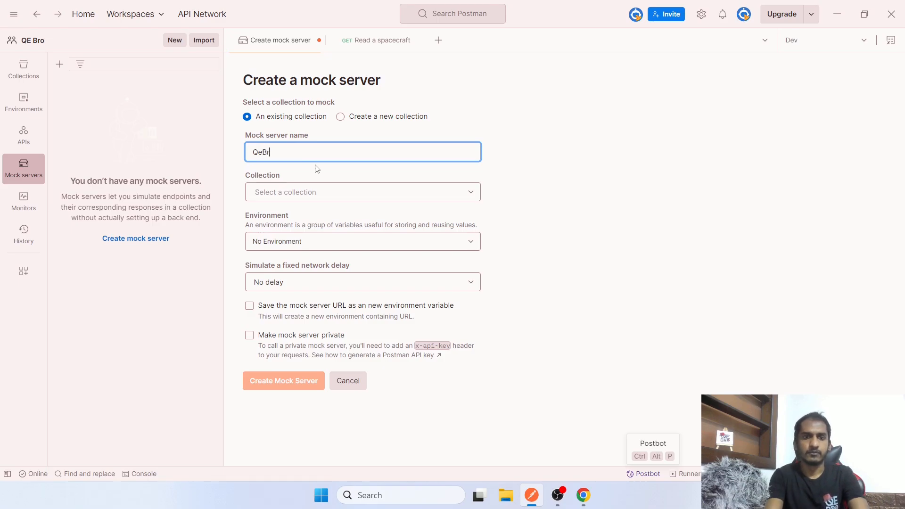
pyautogui.write('oMock')
pyautogui.click(312, 192)
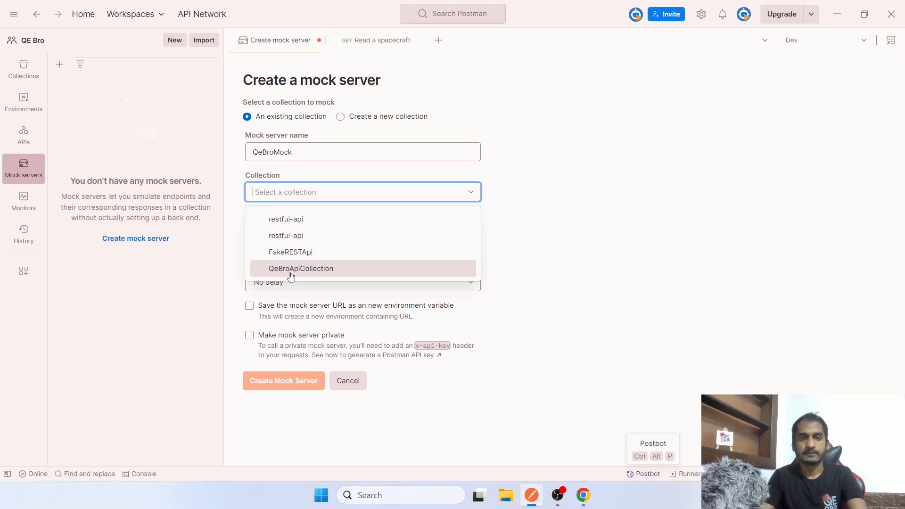
pyautogui.click(291, 271)
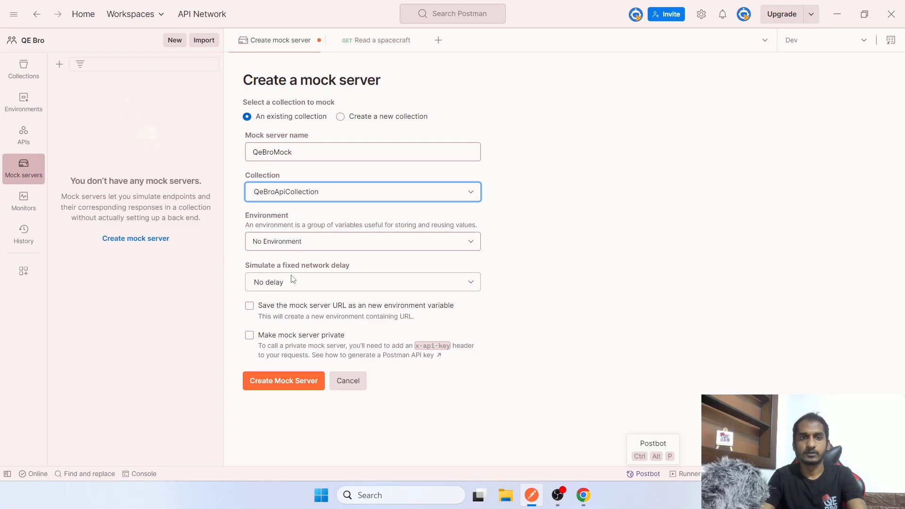
# Step: Review the environment options, keeping No Environment, and try the 3G (100 ms) network delay before restoring No delay
pyautogui.click(284, 243)
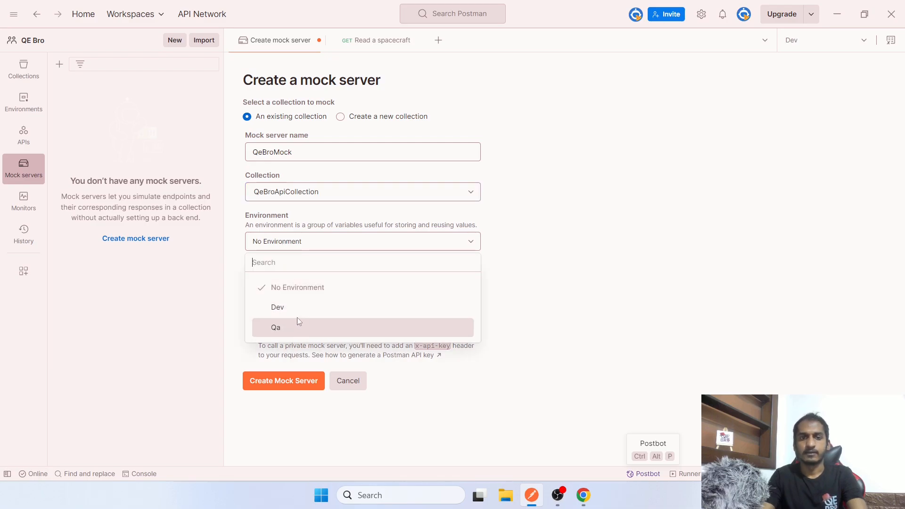
pyautogui.click(315, 291)
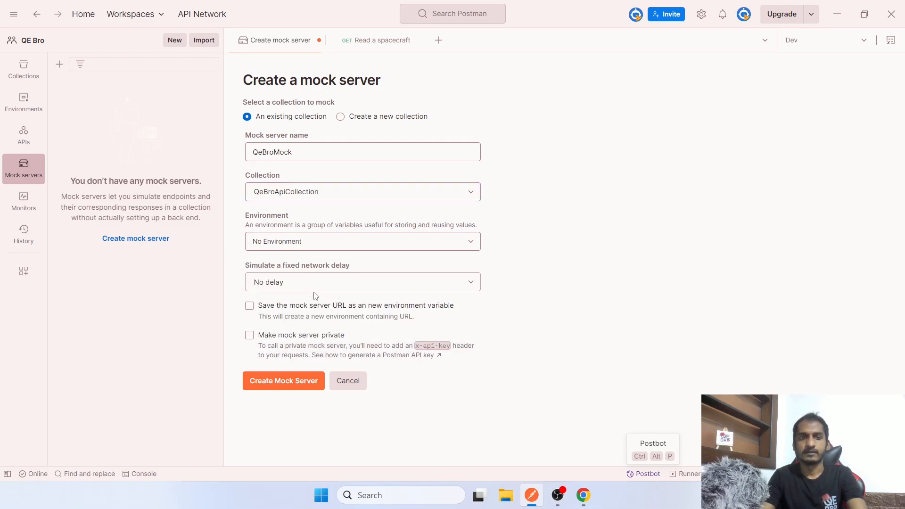
pyautogui.click(316, 286)
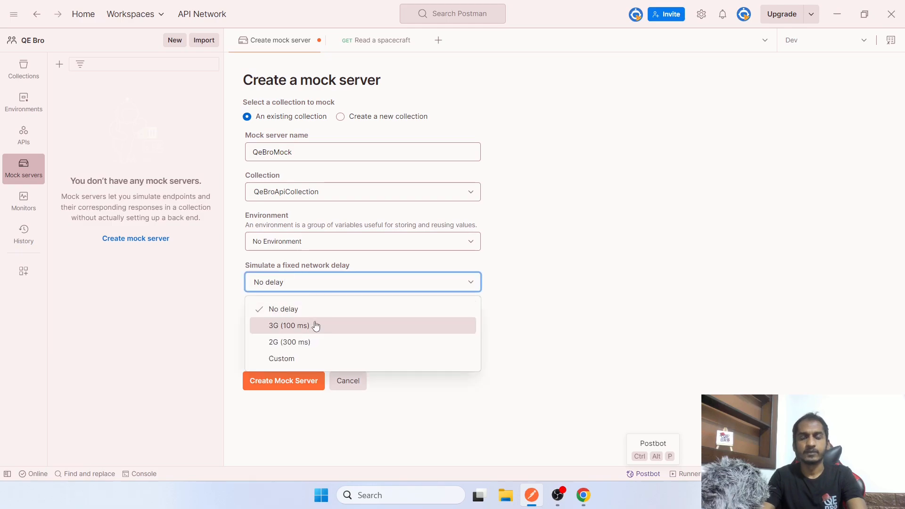
pyautogui.click(279, 330)
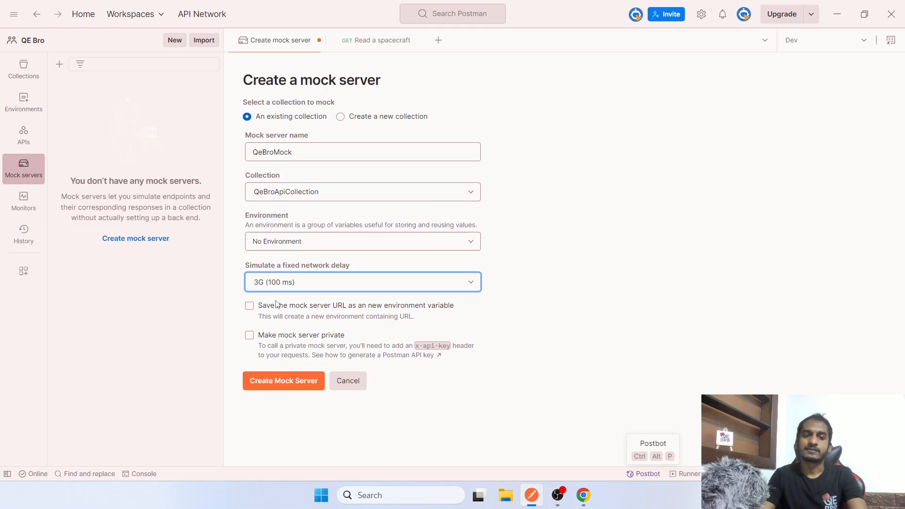
pyautogui.click(298, 284)
pyautogui.click(293, 311)
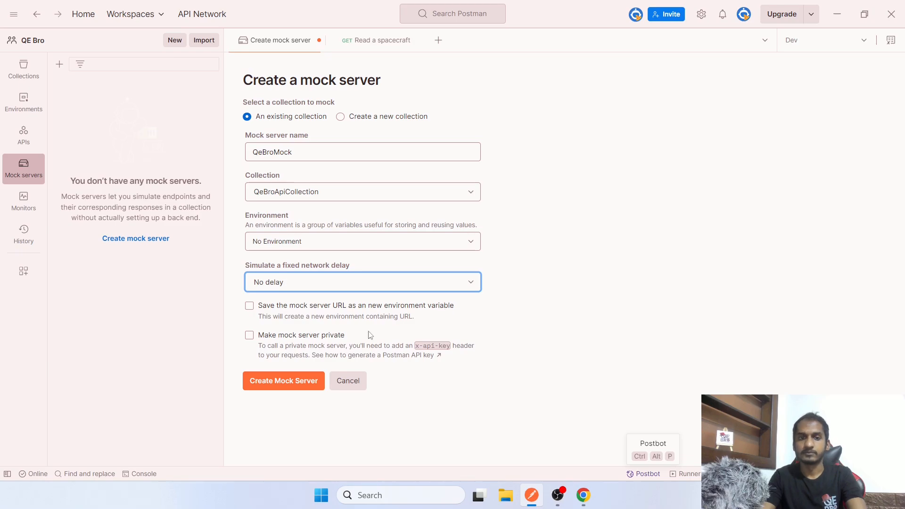
# Step: Try making the mock server private and compare the required x-api-key header with the Read a spacecraft request's authorization
pyautogui.click(340, 338)
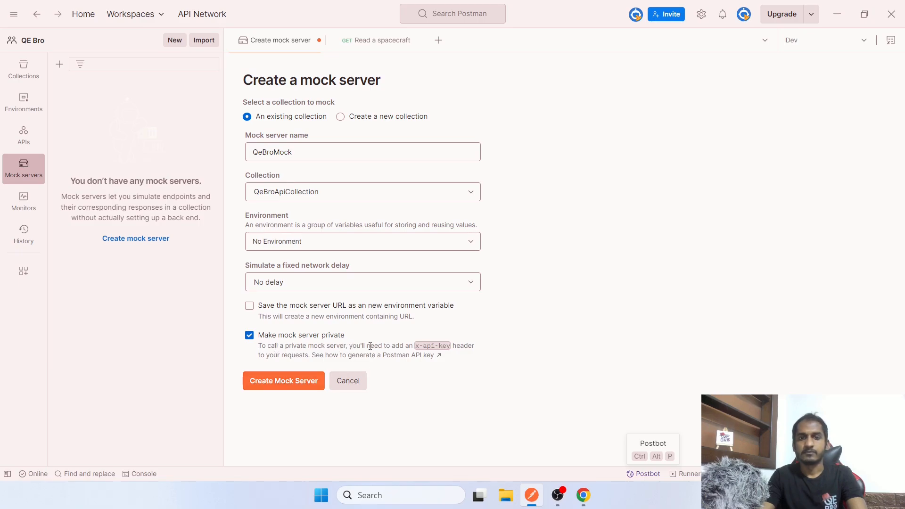
pyautogui.moveTo(417, 346); pyautogui.dragTo(453, 348)
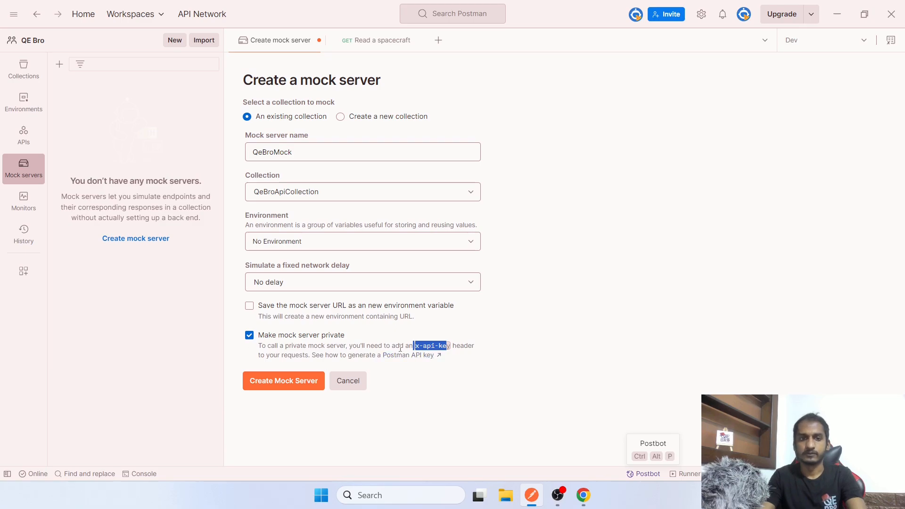
pyautogui.click(373, 40)
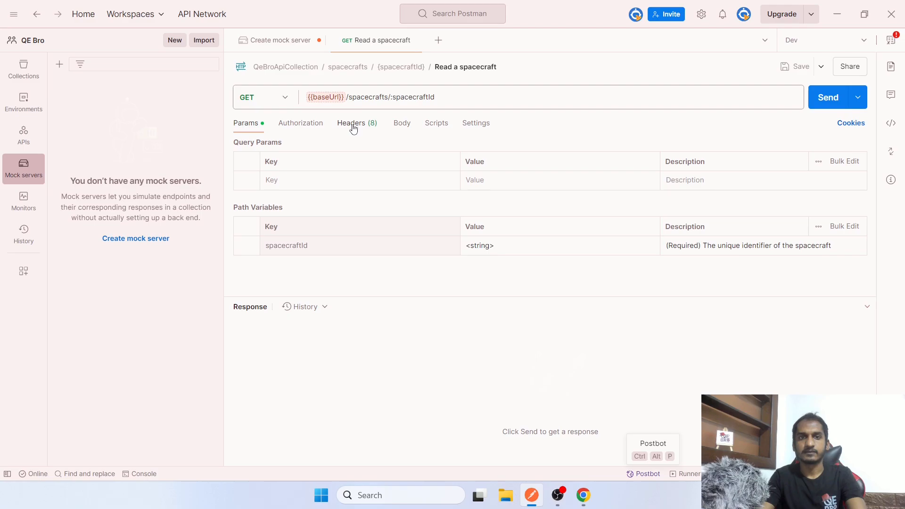
pyautogui.click(301, 125)
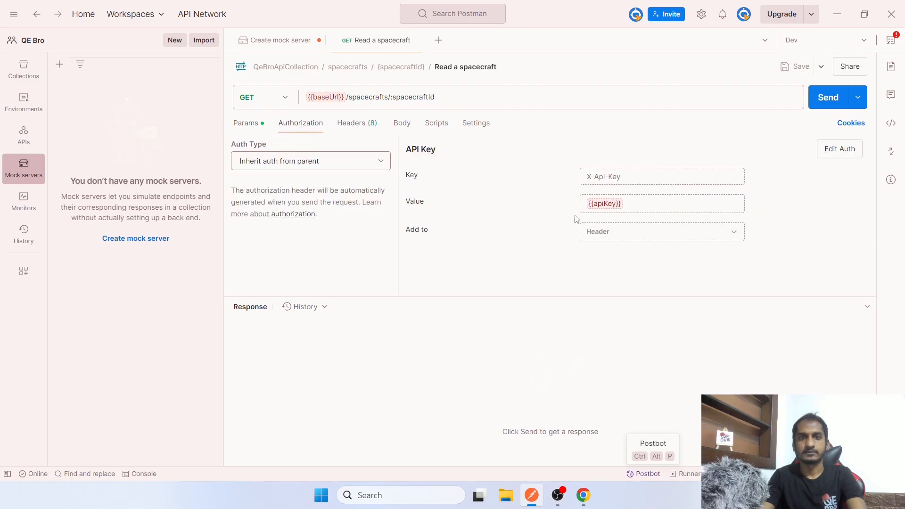
pyautogui.click(276, 41)
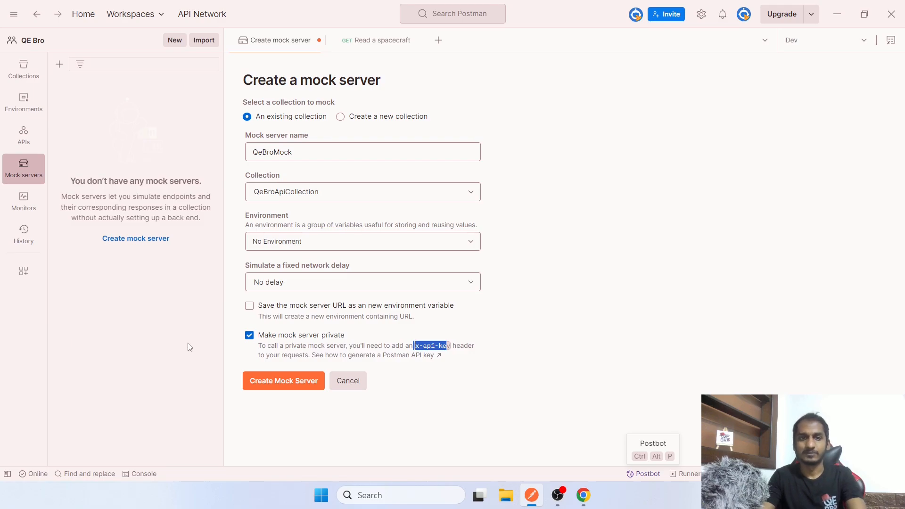
# Step: Turn off the private option, create the QeBroMock server, and examine the spacecrafts path in the Read a spacecraft request
pyautogui.click(249, 335)
pyautogui.click(303, 382)
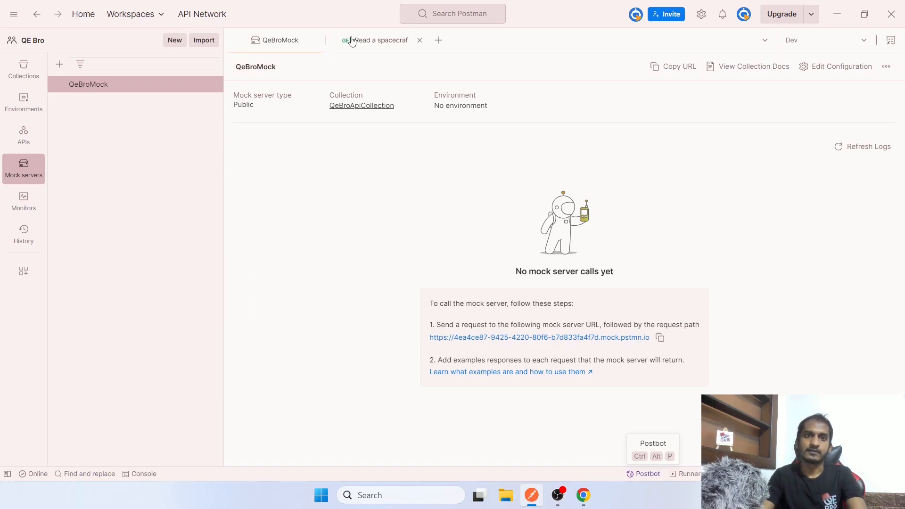
pyautogui.click(373, 42)
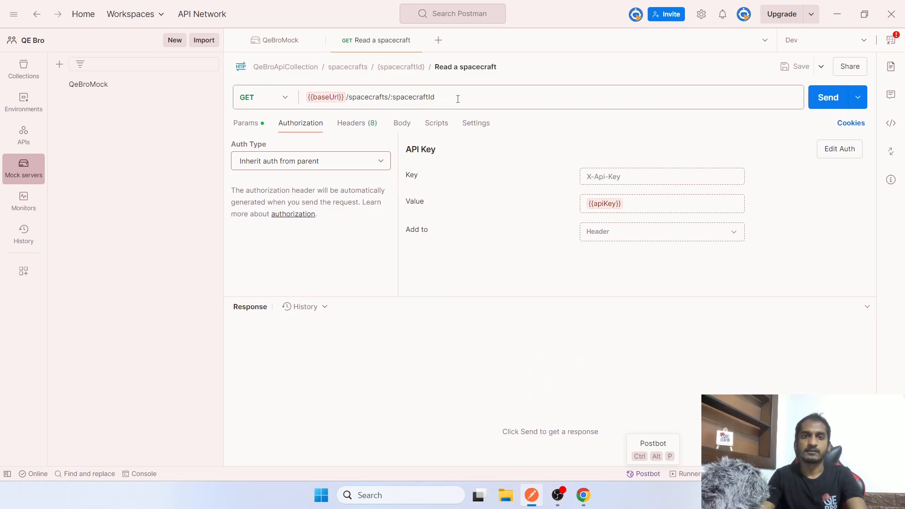
pyautogui.moveTo(349, 97); pyautogui.dragTo(392, 97)
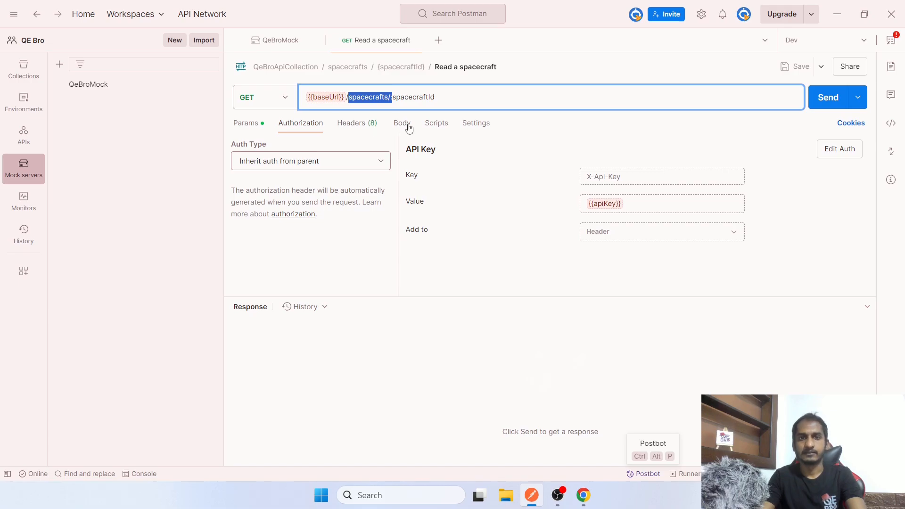
# Step: Copy the QeBroMock server URL and open it in a new tab in Chrome
pyautogui.click(263, 40)
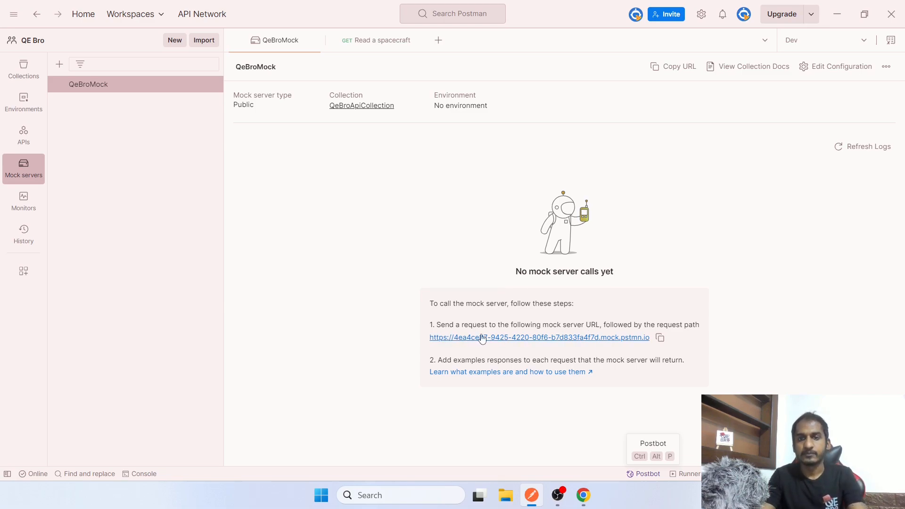
pyautogui.click(661, 339)
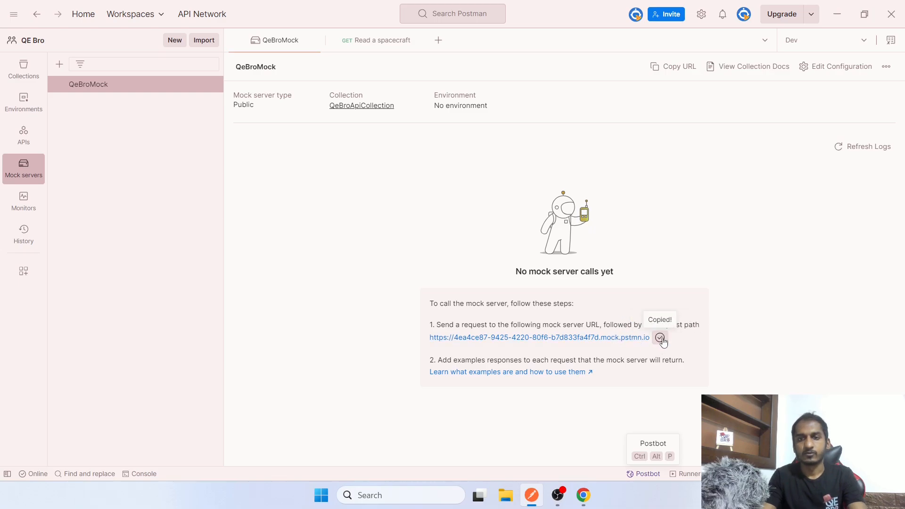
pyautogui.click(584, 495)
pyautogui.click(180, 12)
pyautogui.hotkey('ctrl', 'v')
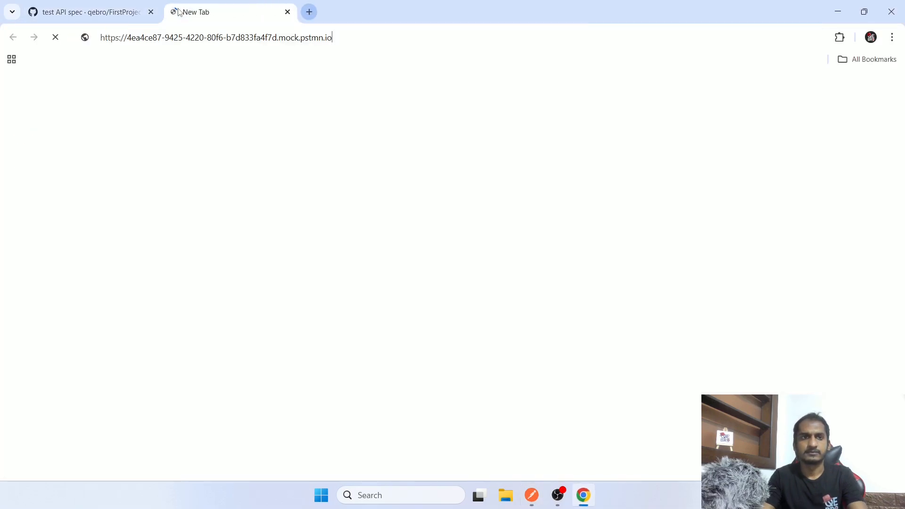
pyautogui.press('Return')
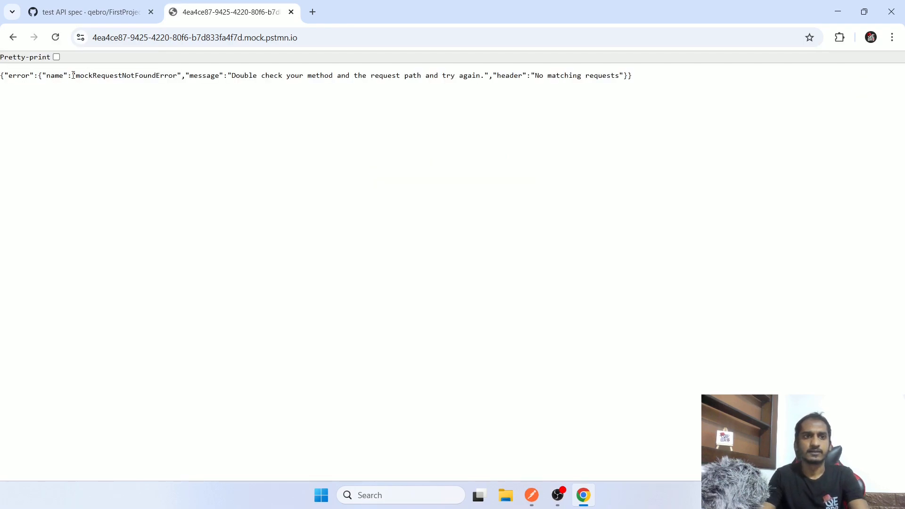
# Step: Examine the error response at the mock server's base URL in Chrome, and compare it with the QeBroMock details in Postman
pyautogui.moveTo(73, 76); pyautogui.dragTo(178, 79)
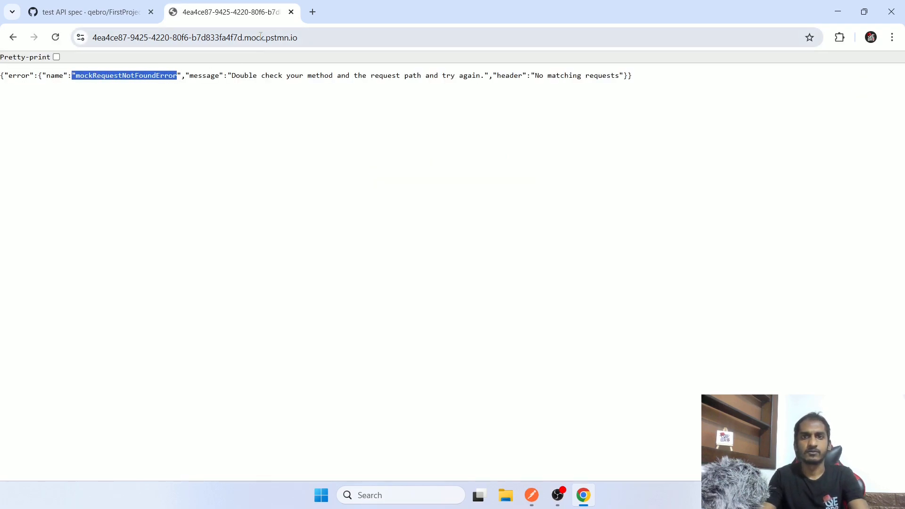
pyautogui.click(417, 41)
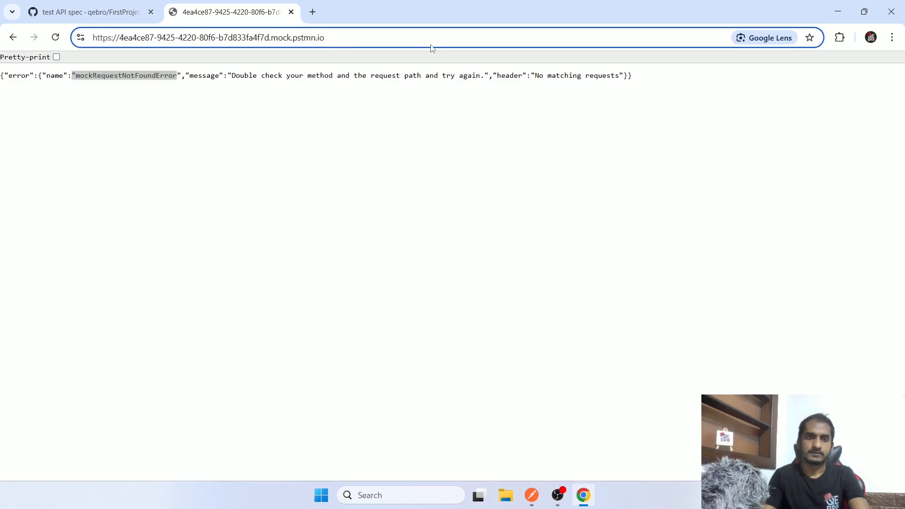
pyautogui.hotkey('alt', 'Tab')
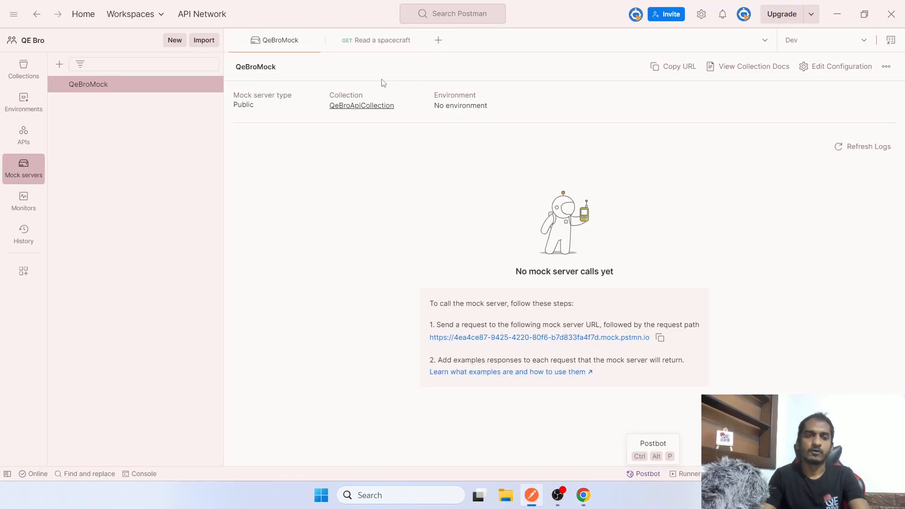
pyautogui.hotkey('alt', 'Tab')
pyautogui.moveTo(3, 75); pyautogui.dragTo(685, 103)
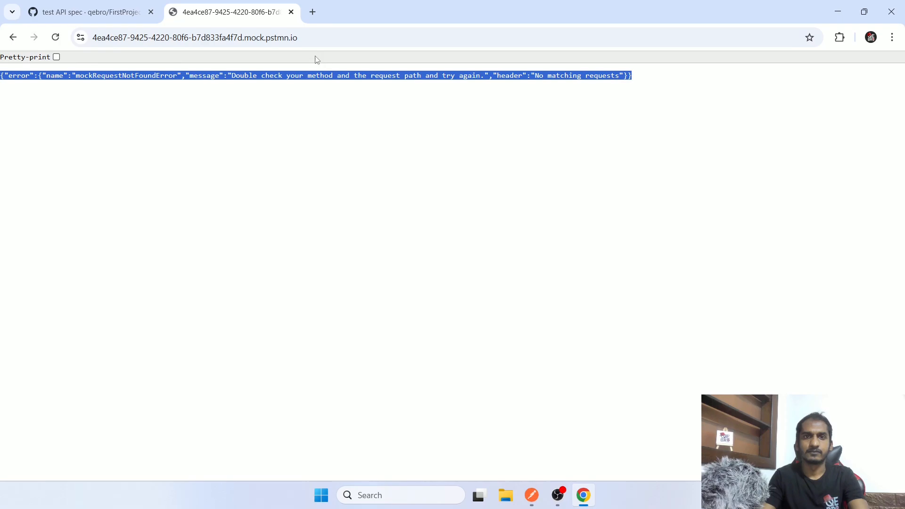
pyautogui.hotkey('alt', 'Tab')
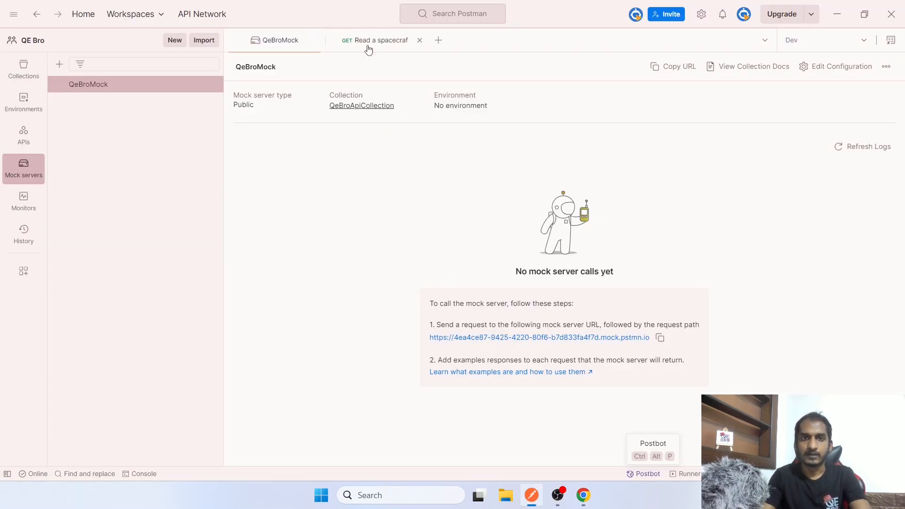
# Step: Copy the QeBroMock server URL and set it as the value of the baseUrl variable in the Read a spacecraft request
pyautogui.click(661, 339)
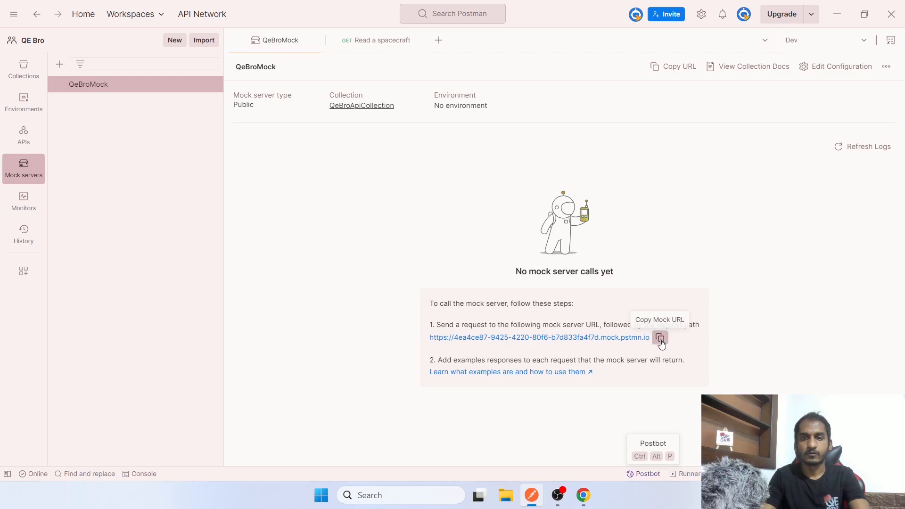
pyautogui.click(361, 39)
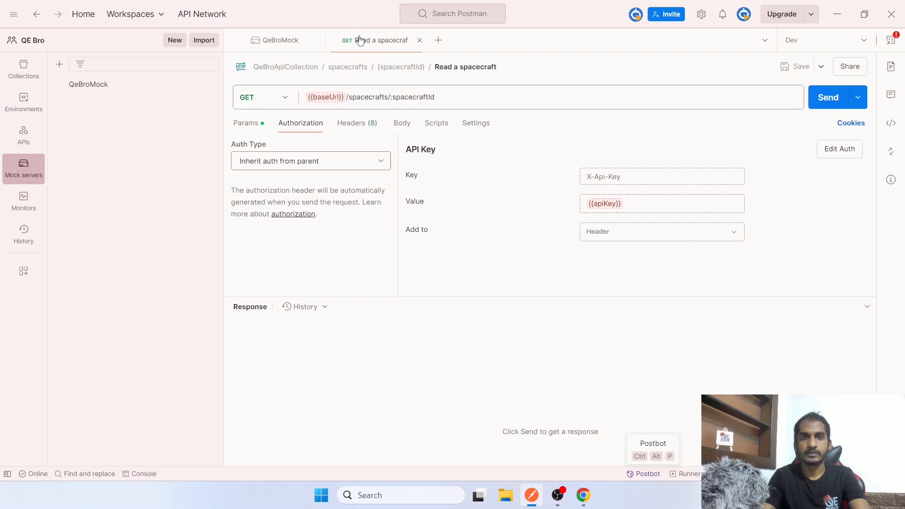
pyautogui.doubleClick(325, 98)
pyautogui.click(325, 98)
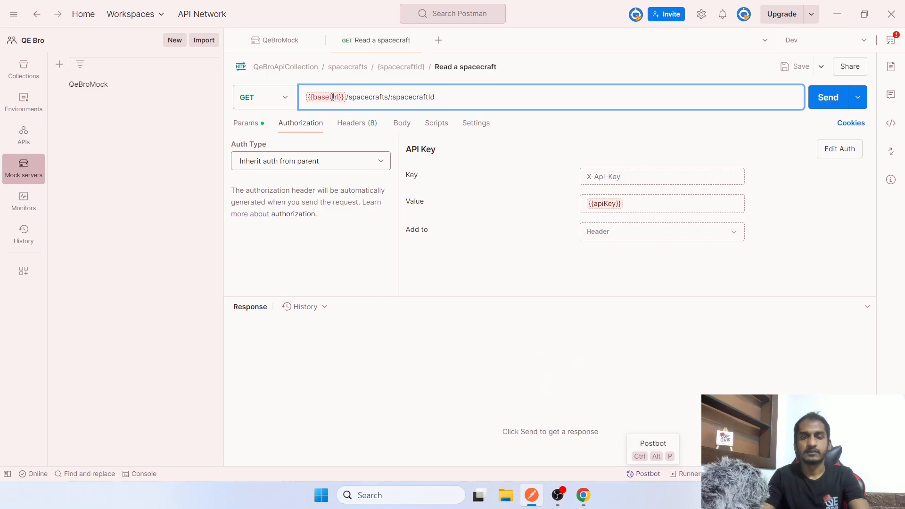
pyautogui.moveTo(332, 99)
pyautogui.click(336, 122)
pyautogui.hotkey('ctrl', 'v')
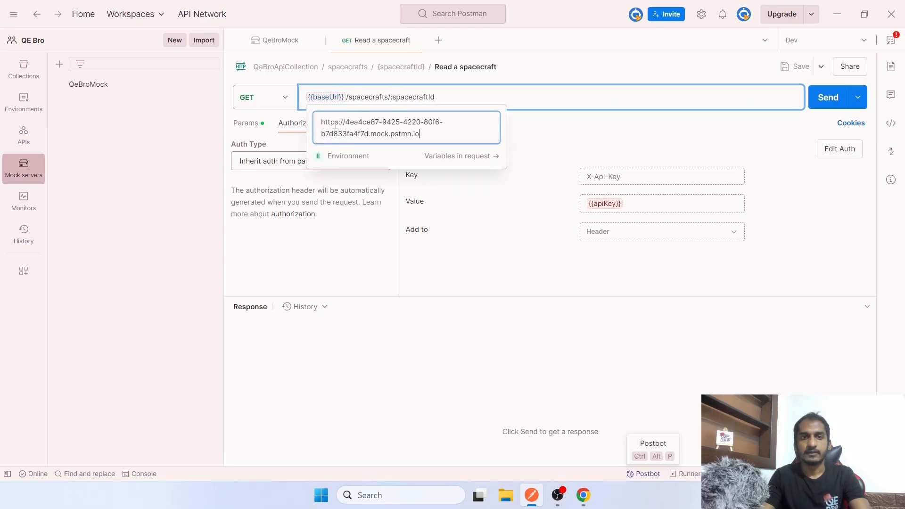
pyautogui.click(489, 287)
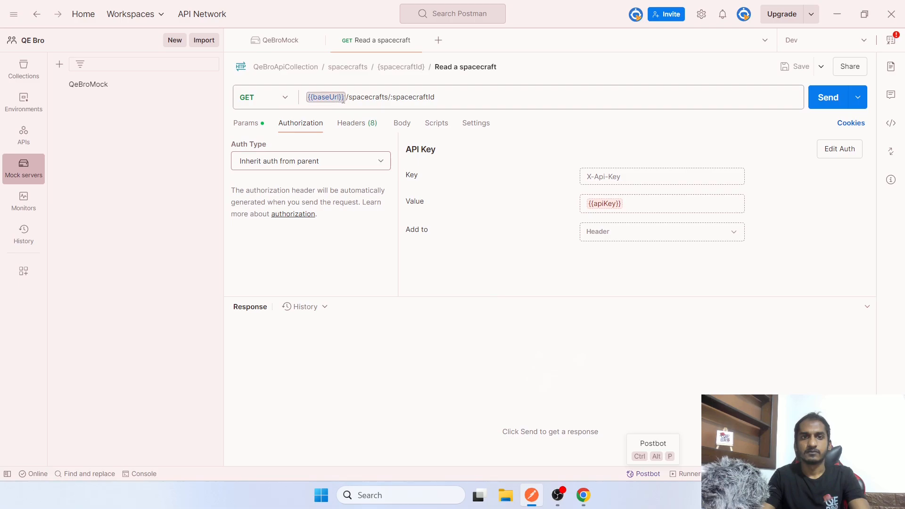
pyautogui.moveTo(333, 98)
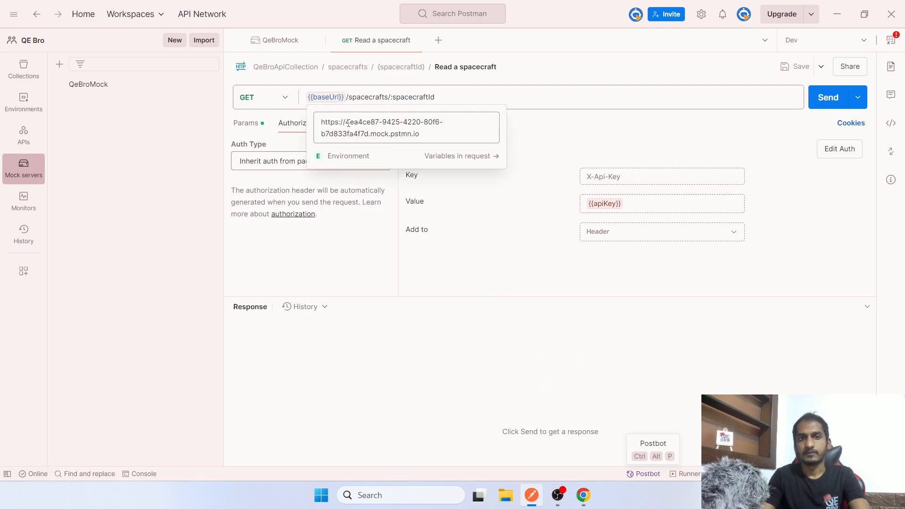
# Step: Replace the spacecraftId path variable in the Read a spacecraft request URL with 3, giving the path /spacecrafts/3
pyautogui.moveTo(347, 97); pyautogui.dragTo(389, 96)
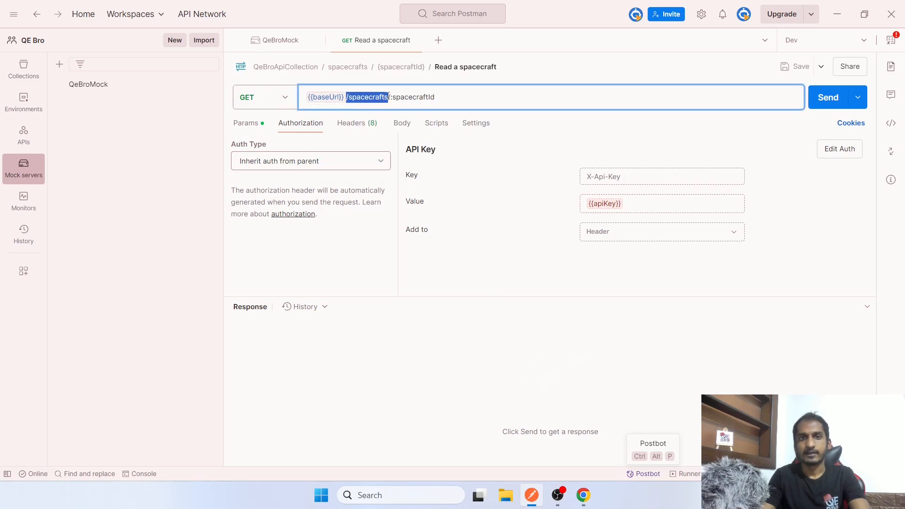
pyautogui.click(446, 96)
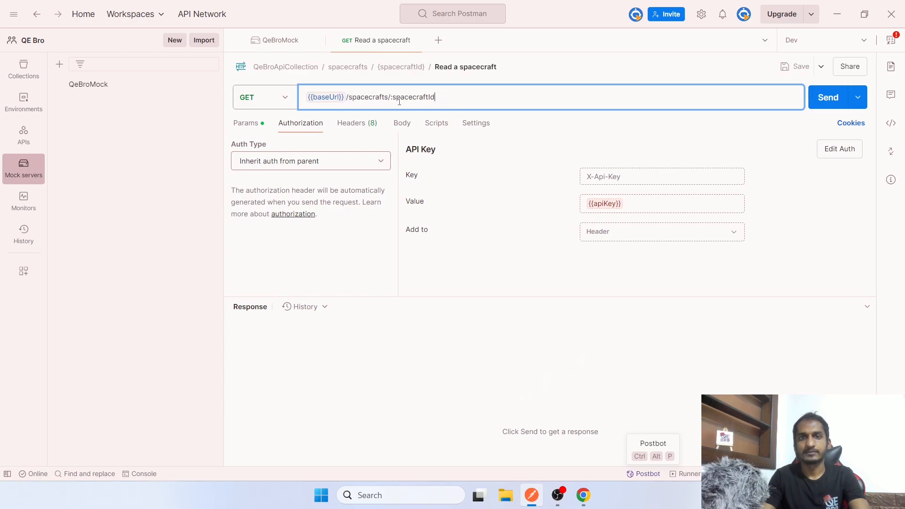
pyautogui.moveTo(390, 99); pyautogui.dragTo(457, 96)
pyautogui.click(457, 95)
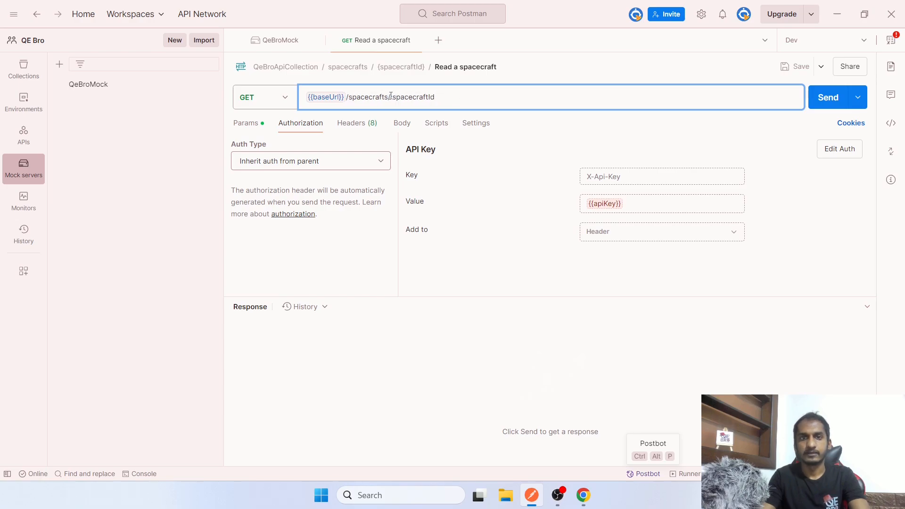
pyautogui.moveTo(390, 96); pyautogui.dragTo(435, 100)
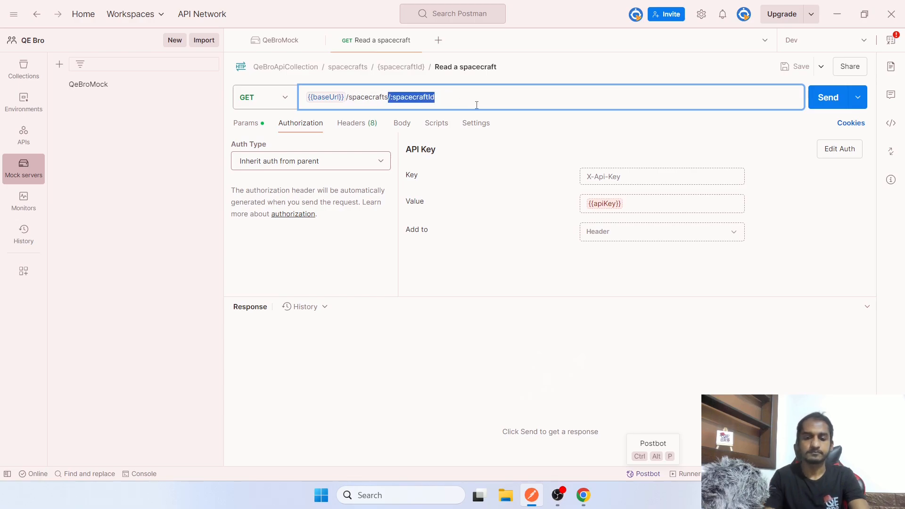
pyautogui.write('/3')
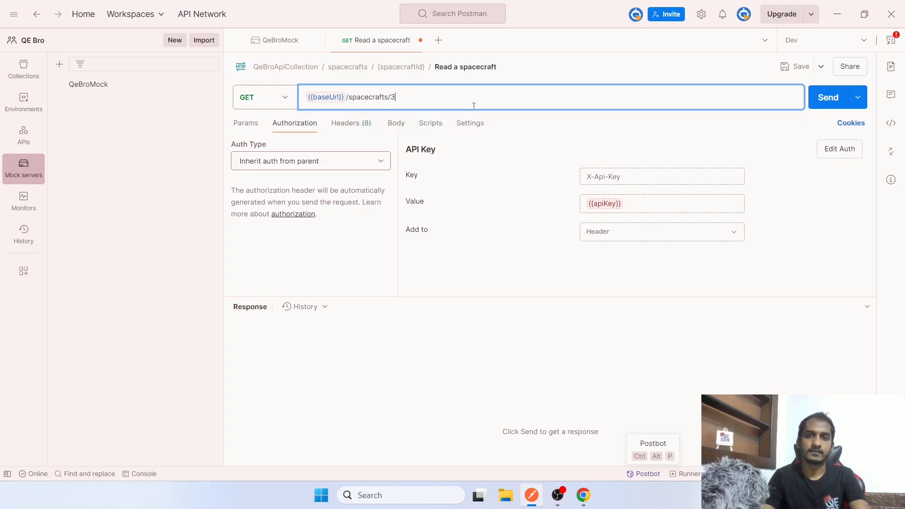
# Step: Set the request's authorization to No Auth, send it to the mock server, and examine the response status
pyautogui.click(311, 161)
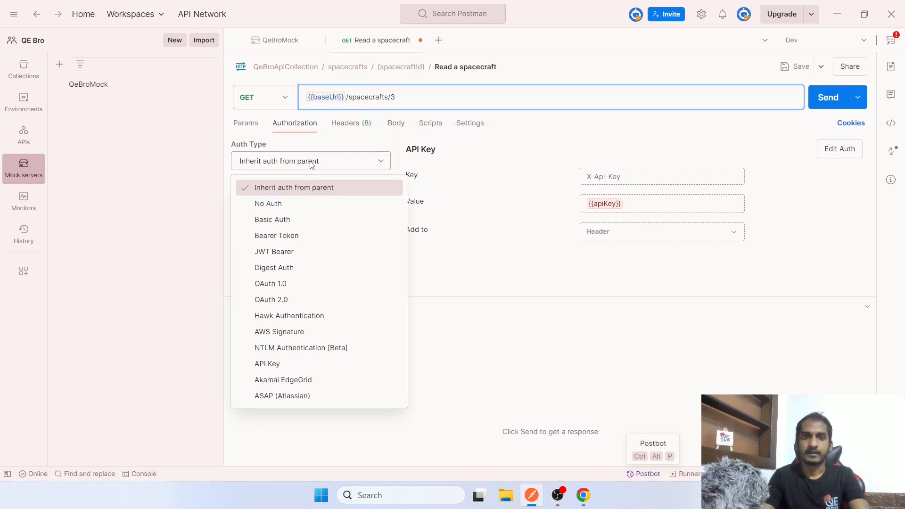
pyautogui.click(299, 204)
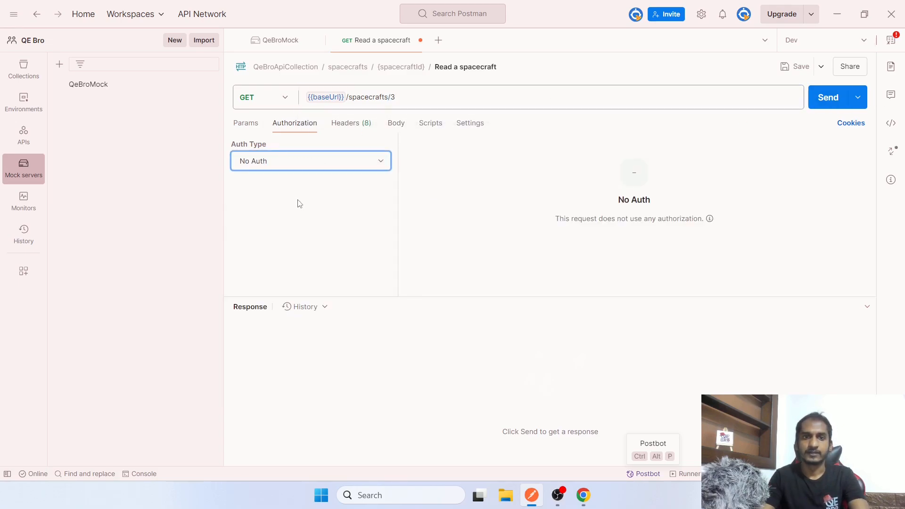
pyautogui.click(246, 125)
pyautogui.click(830, 100)
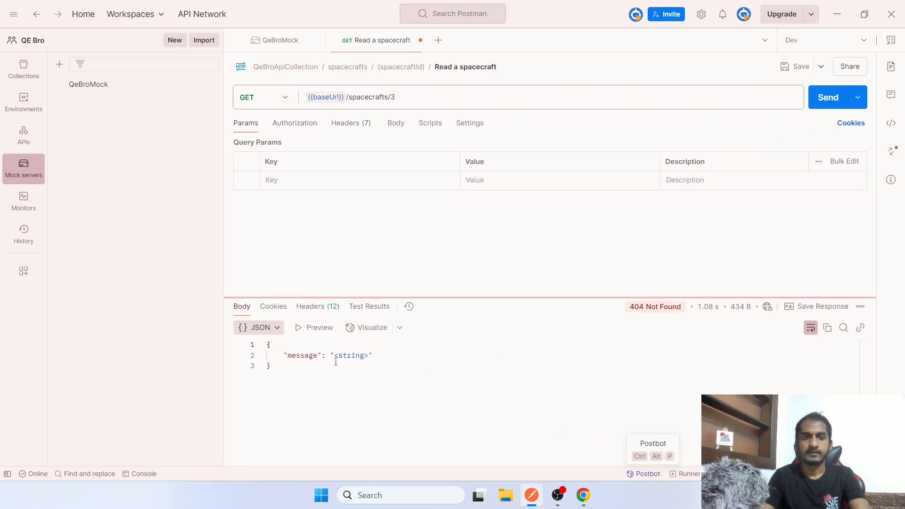
pyautogui.moveTo(650, 311)
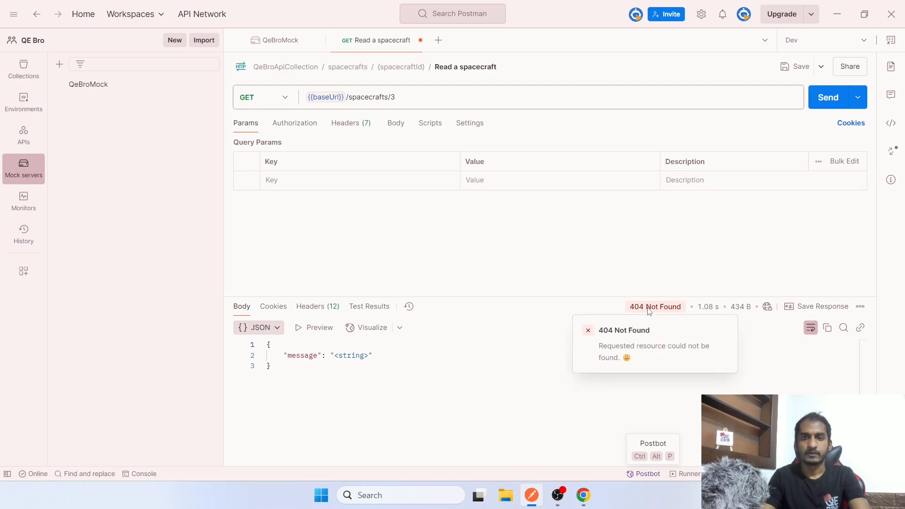
# Step: Send the request with the paths /spacecrafts/1 and /spacecrafts, and refresh the QeBroMock call logs
pyautogui.click(391, 95)
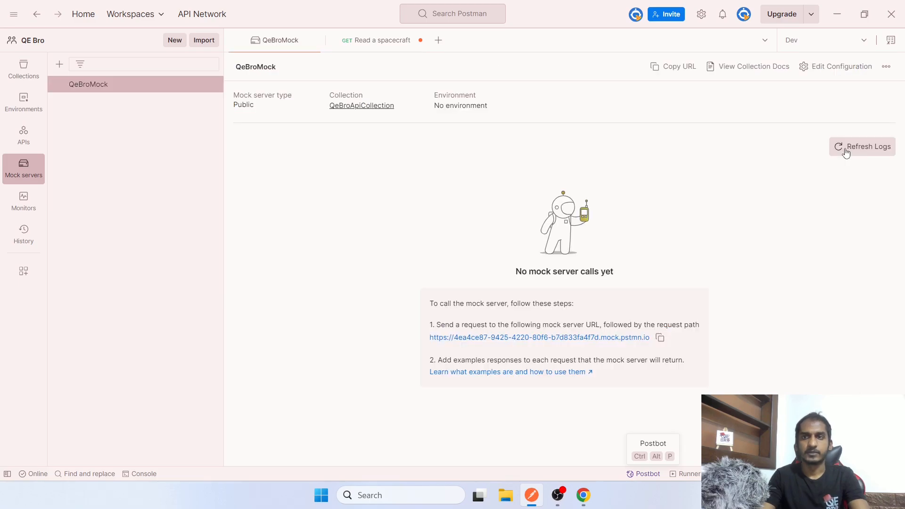
pyautogui.click(846, 149)
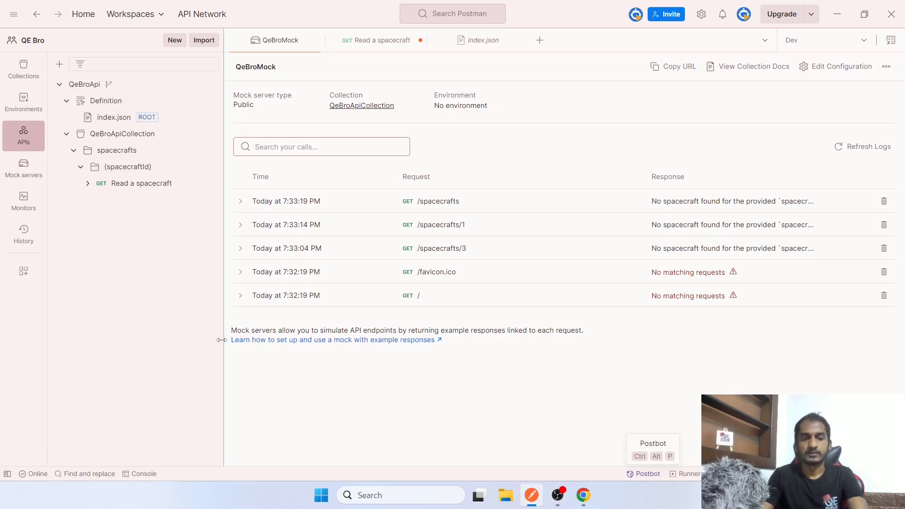
# Step: Open the linked guide on using a mock with example responses, skim it, and switch back to Postman
pyautogui.click(390, 344)
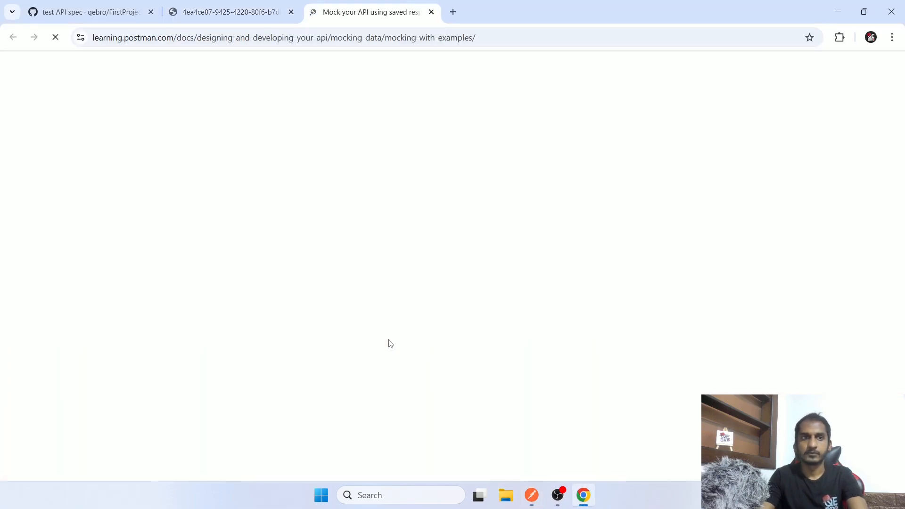
pyautogui.scroll(-6, 503, 187)
pyautogui.scroll(-3, 502, 186)
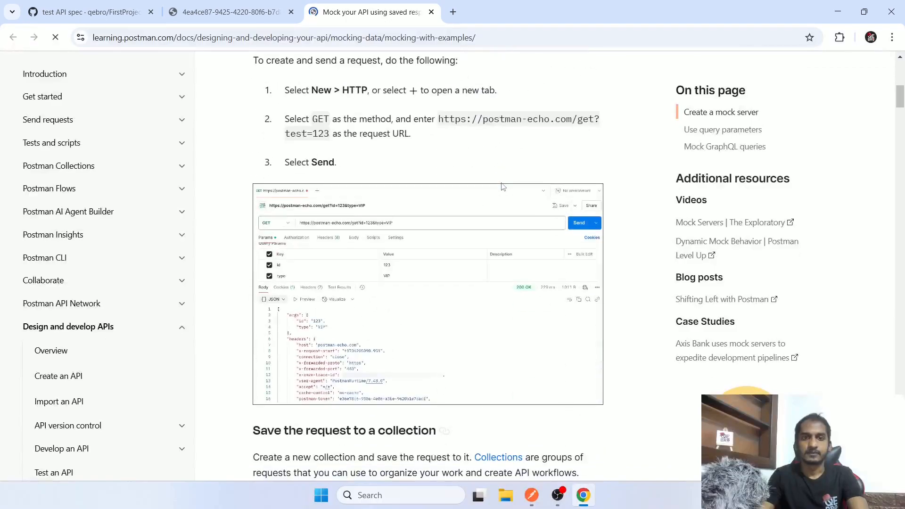
pyautogui.hotkey('alt', 'Tab')
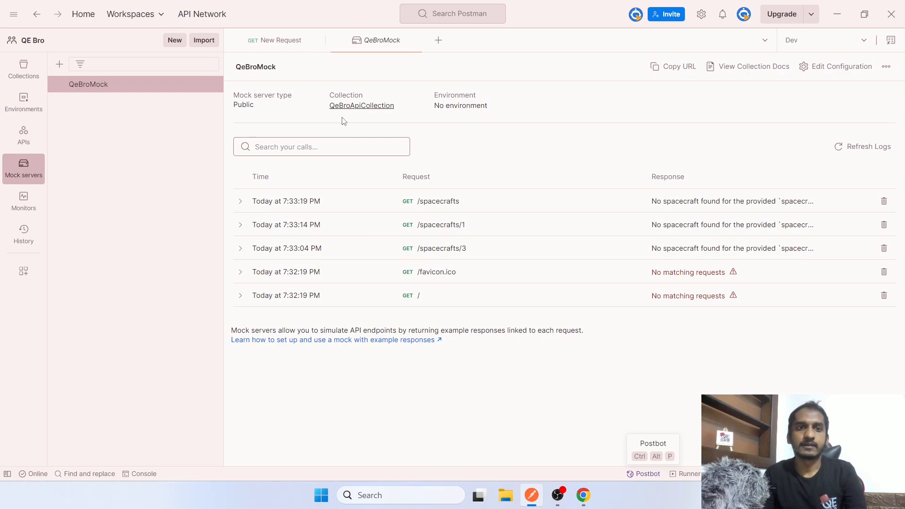
# Step: Review the QeBroApi definition and collection, return to the mock servers, and close the New Request and QeBroMock tabs
pyautogui.click(35, 136)
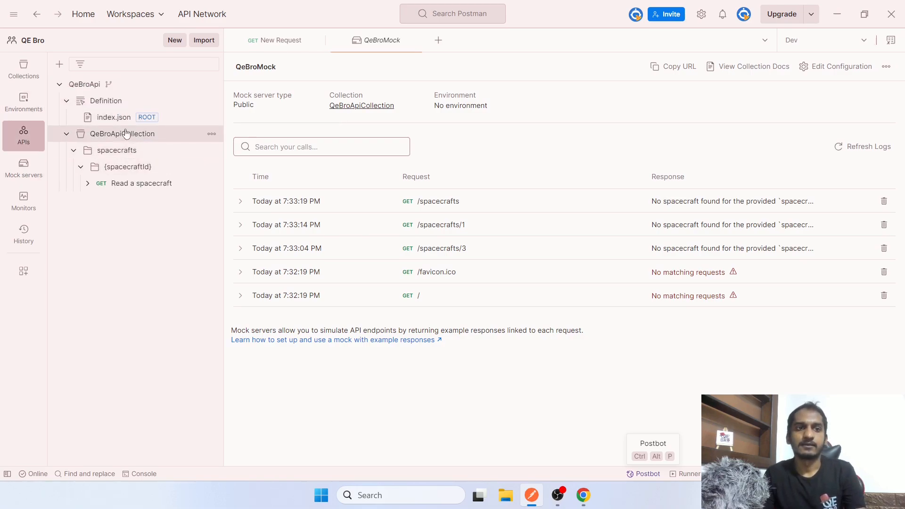
pyautogui.click(36, 169)
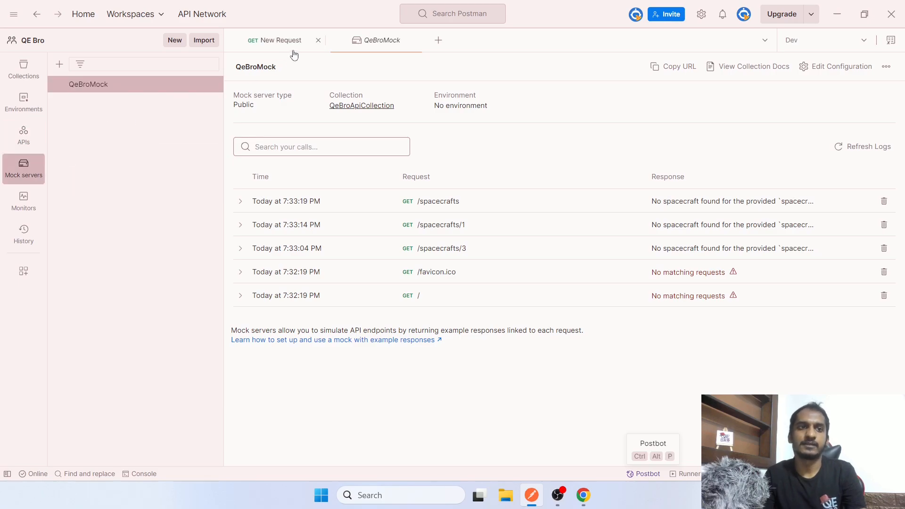
pyautogui.click(317, 40)
pyautogui.click(317, 40)
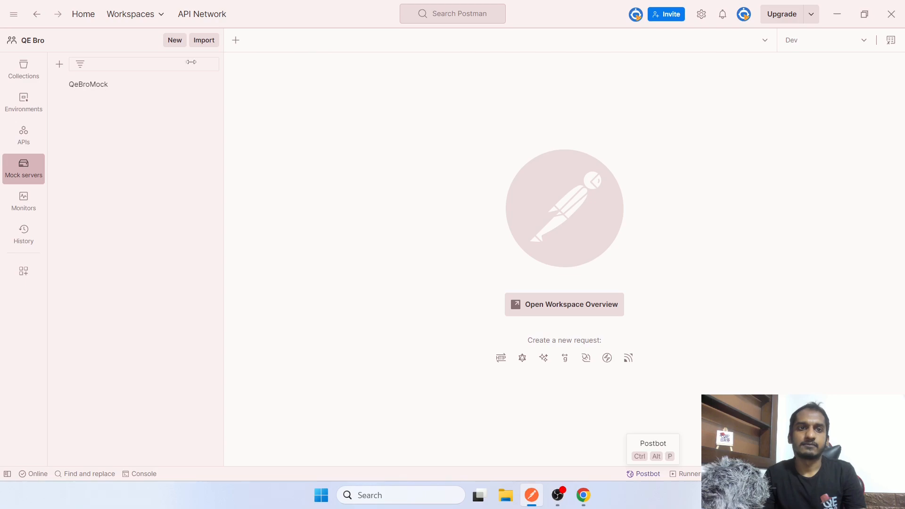
# Step: Open the GET New Request in the FakeRESTApi collection, send it to the Activities endpoint, and review the returned JSON
pyautogui.click(28, 82)
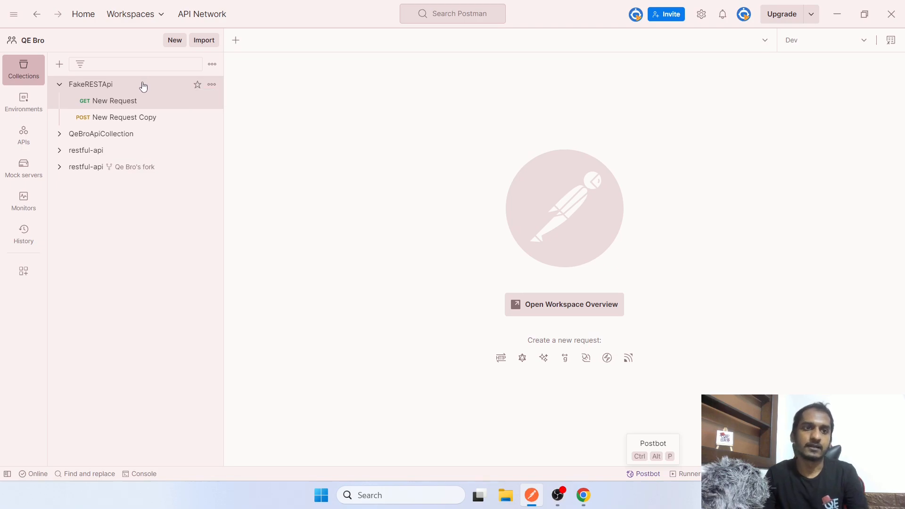
pyautogui.click(110, 99)
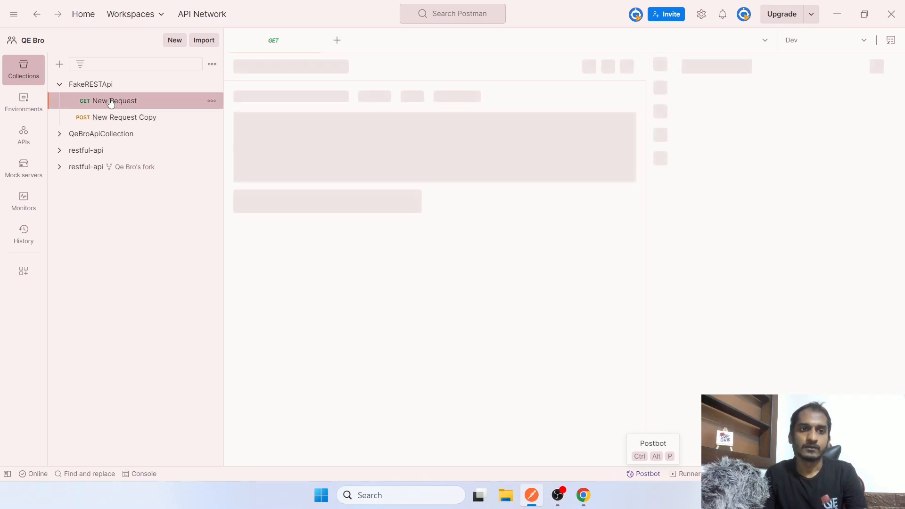
pyautogui.moveTo(332, 97); pyautogui.dragTo(435, 97)
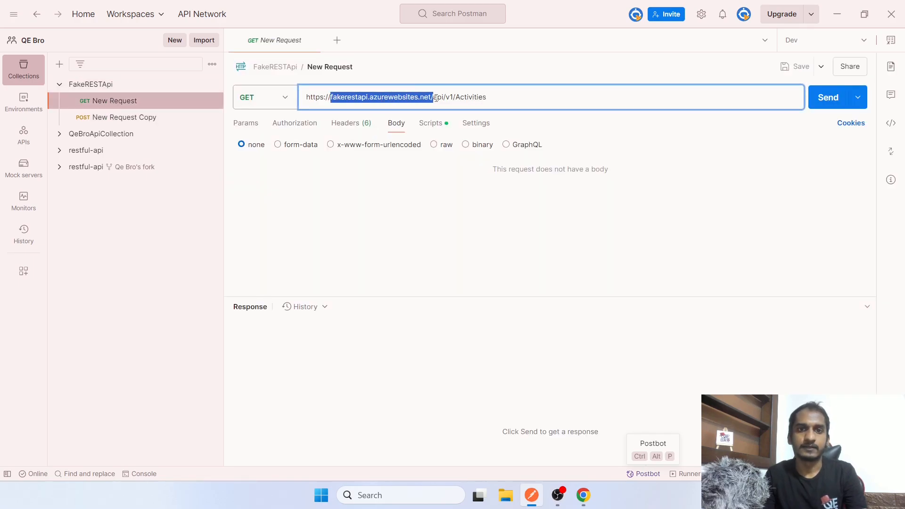
pyautogui.click(542, 99)
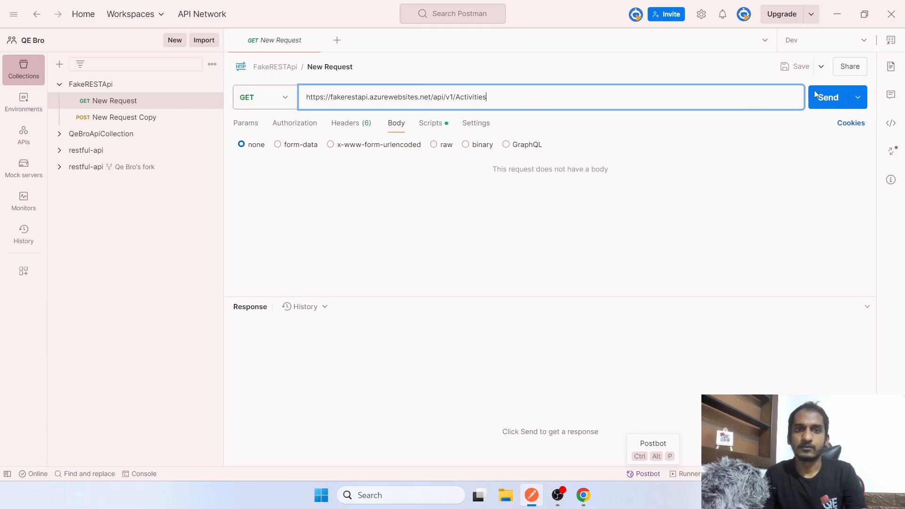
pyautogui.click(826, 97)
pyautogui.scroll(-4, 373, 377)
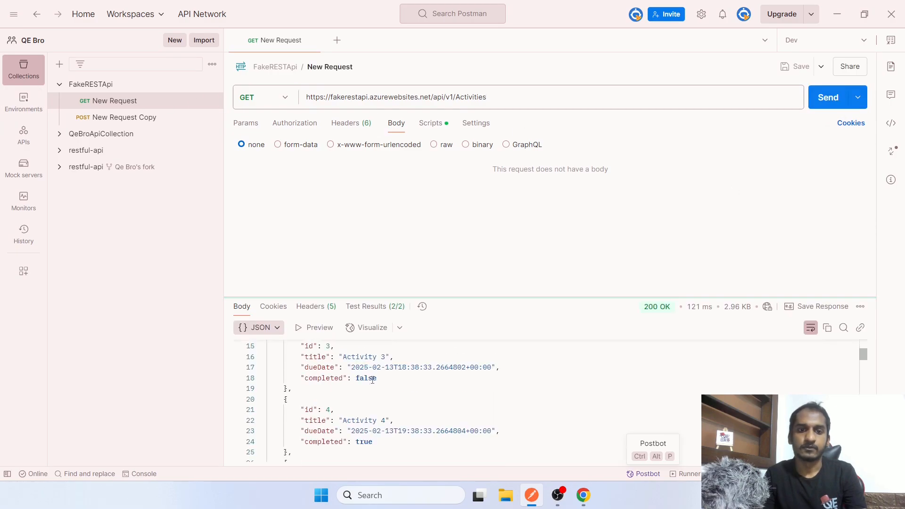
pyautogui.scroll(4, 372, 379)
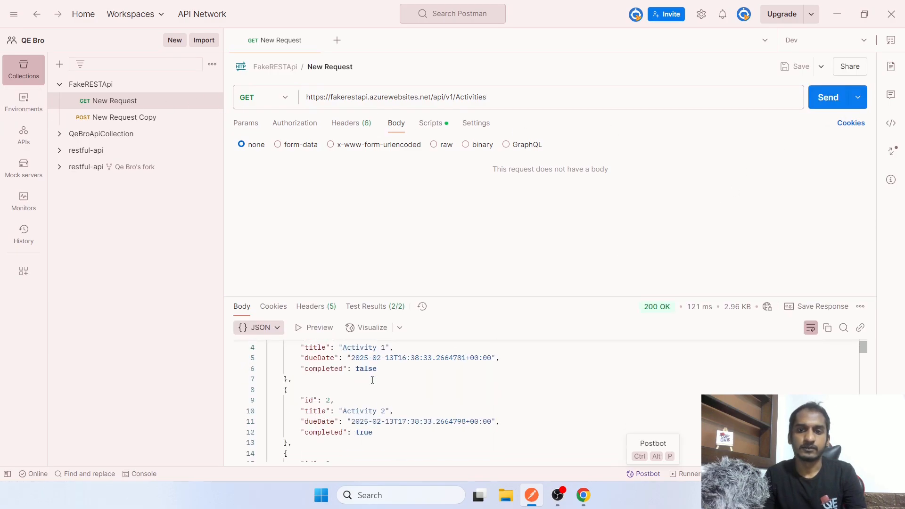
# Step: Open the POST New Request Copy in the FakeRESTApi collection, check its raw JSON body, and send it to the Activities endpoint
pyautogui.click(121, 117)
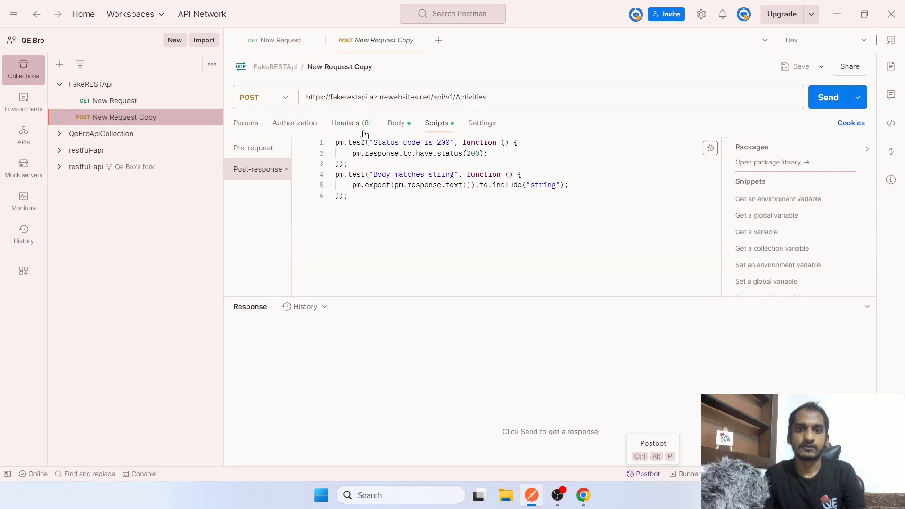
pyautogui.click(396, 124)
pyautogui.moveTo(275, 177); pyautogui.dragTo(341, 214)
pyautogui.click(811, 97)
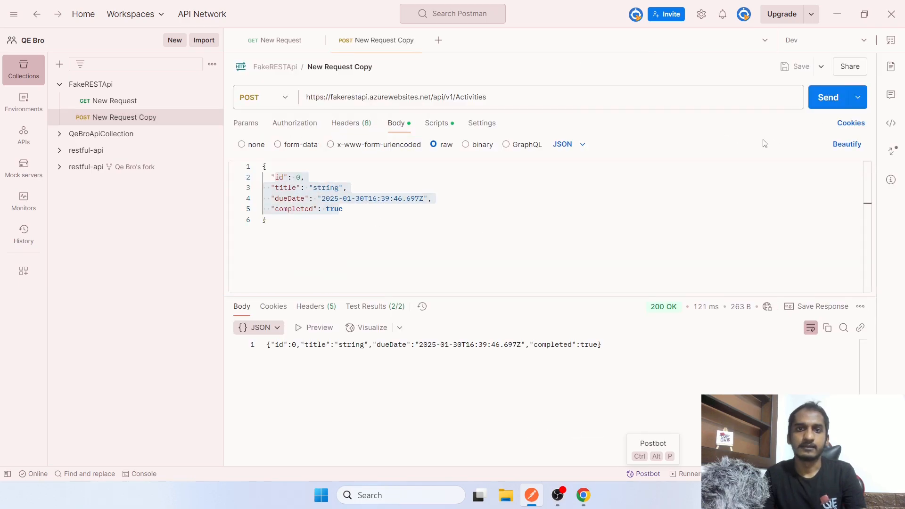
pyautogui.moveTo(665, 308)
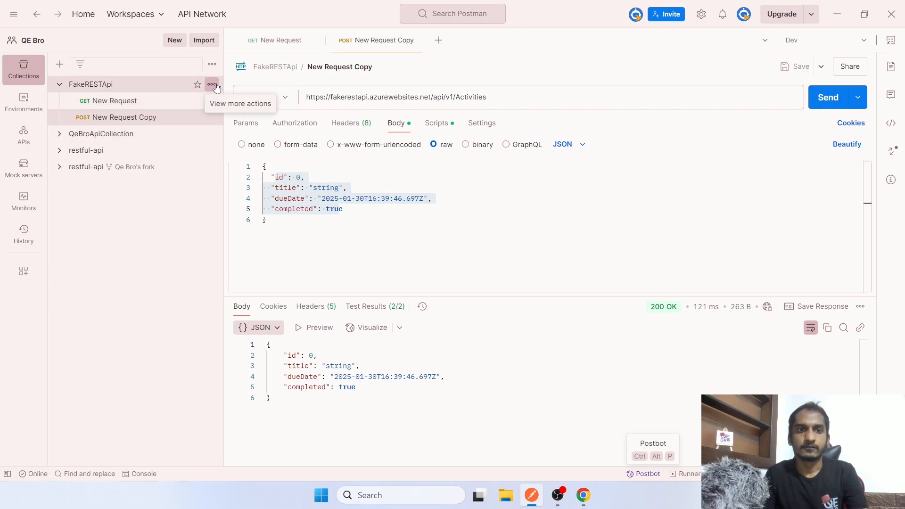
# Step: Create a mock server named Fake from the existing FakeRESTApi collection, with no environment and no network delay
pyautogui.click(212, 84)
pyautogui.scroll(-1, 195, 301)
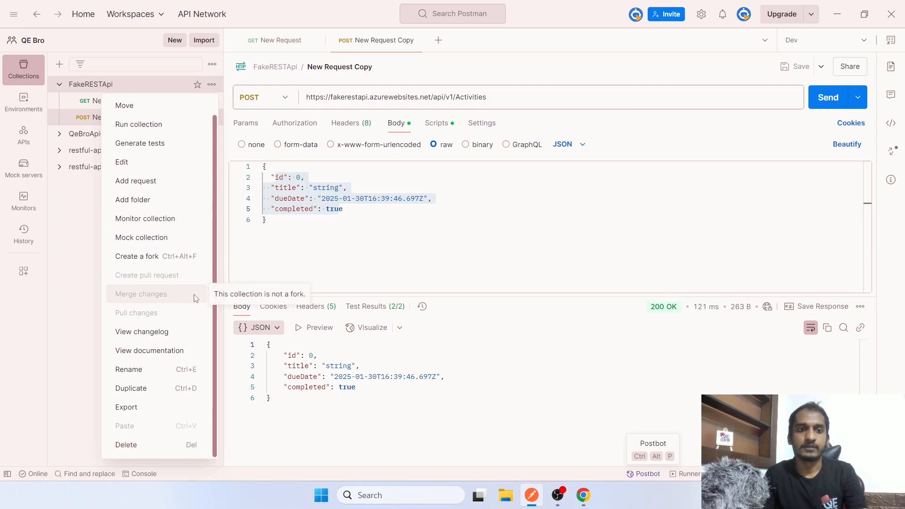
pyautogui.scroll(1, 196, 298)
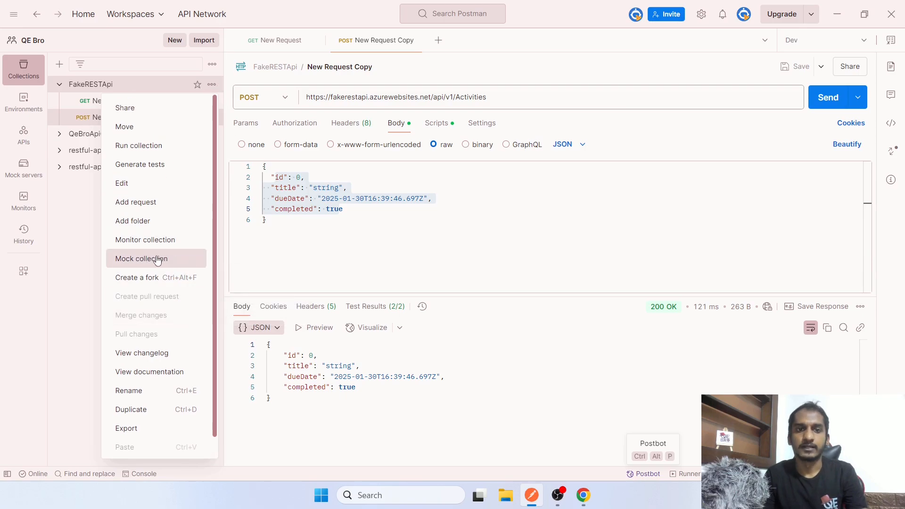
pyautogui.click(158, 259)
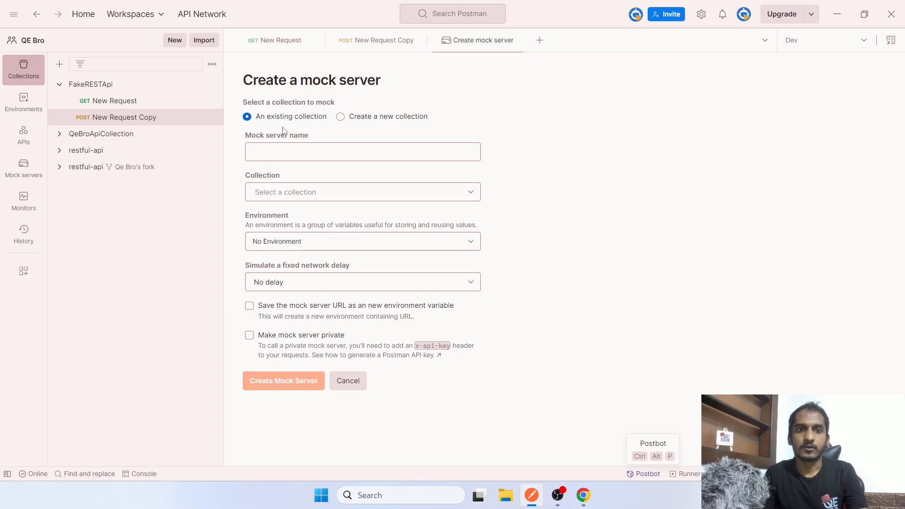
pyautogui.click(289, 192)
pyautogui.click(297, 255)
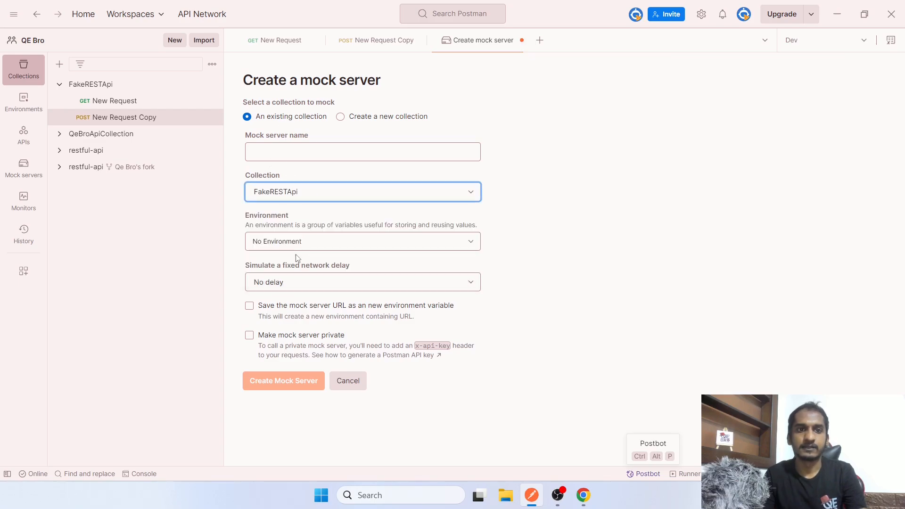
pyautogui.click(318, 193)
pyautogui.click(317, 193)
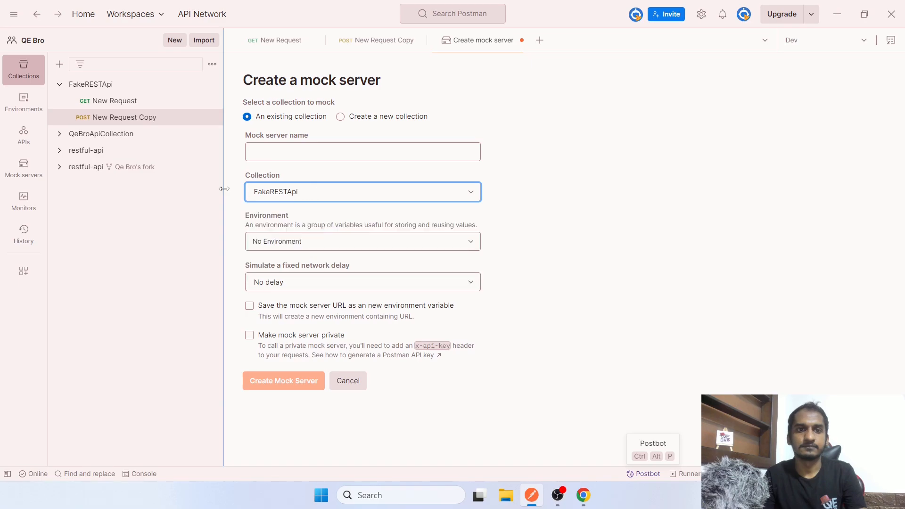
pyautogui.click(321, 154)
pyautogui.write('Fake')
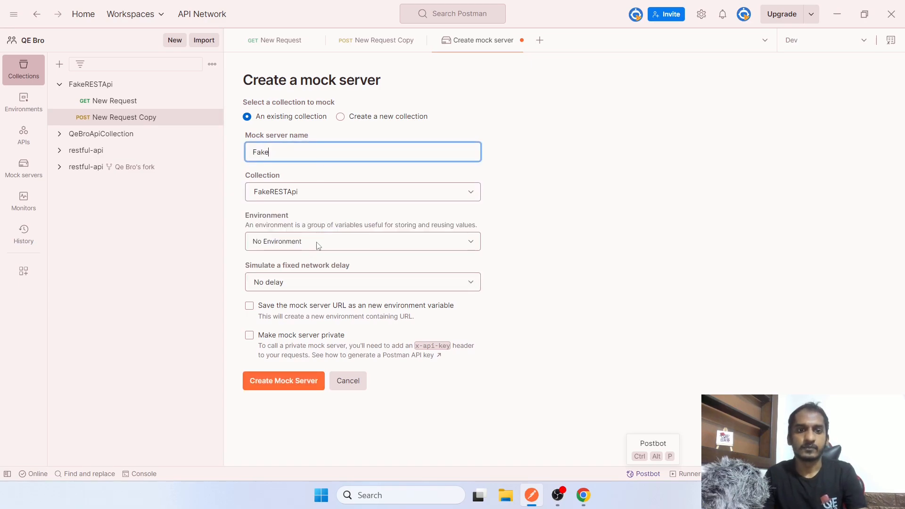
pyautogui.click(281, 390)
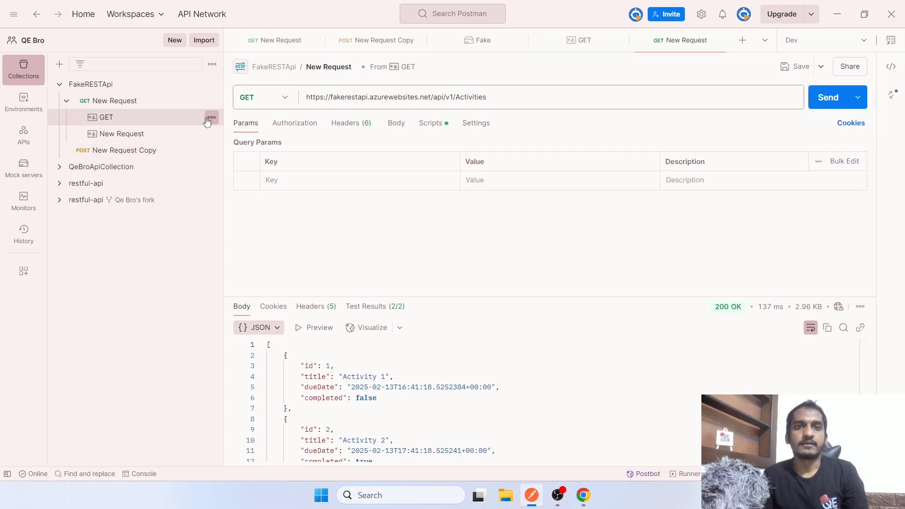
# Step: Review the call logs of the Fake and QeBroMock mock servers, and open the mock server details for QeBroMock
pyautogui.click(18, 165)
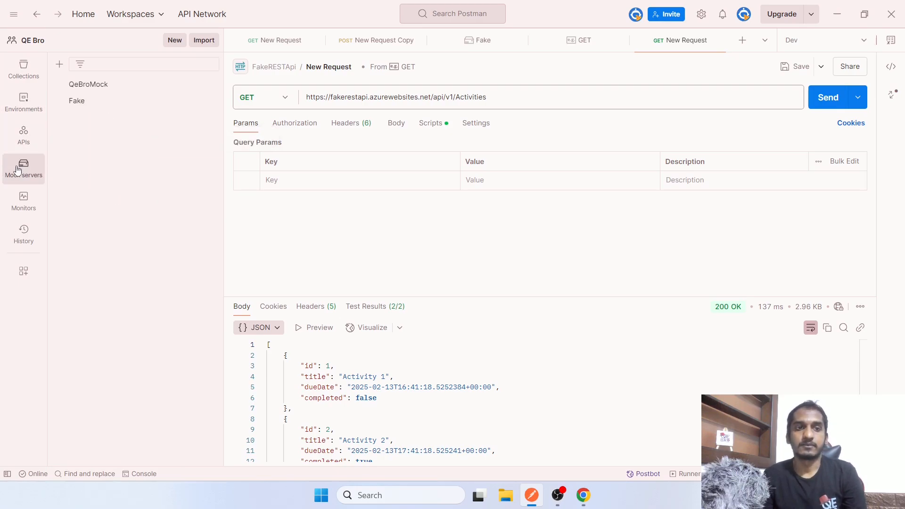
pyautogui.click(85, 104)
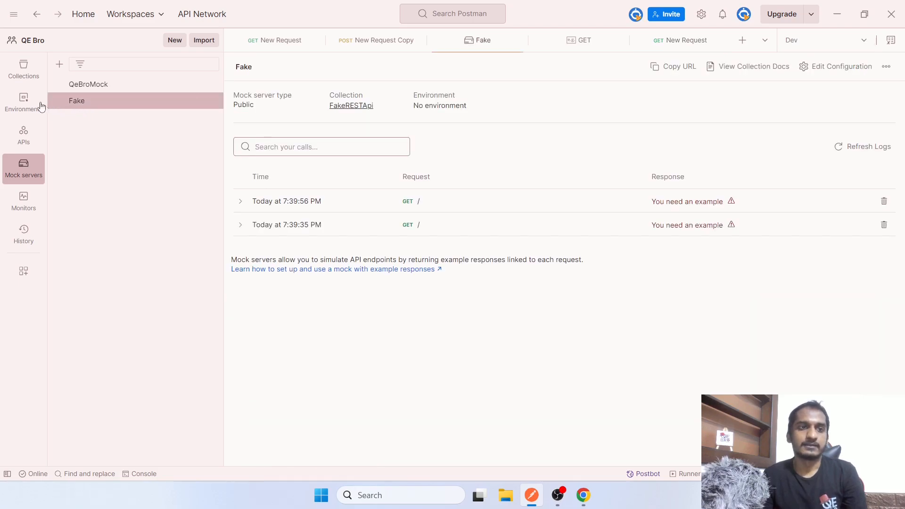
pyautogui.click(107, 90)
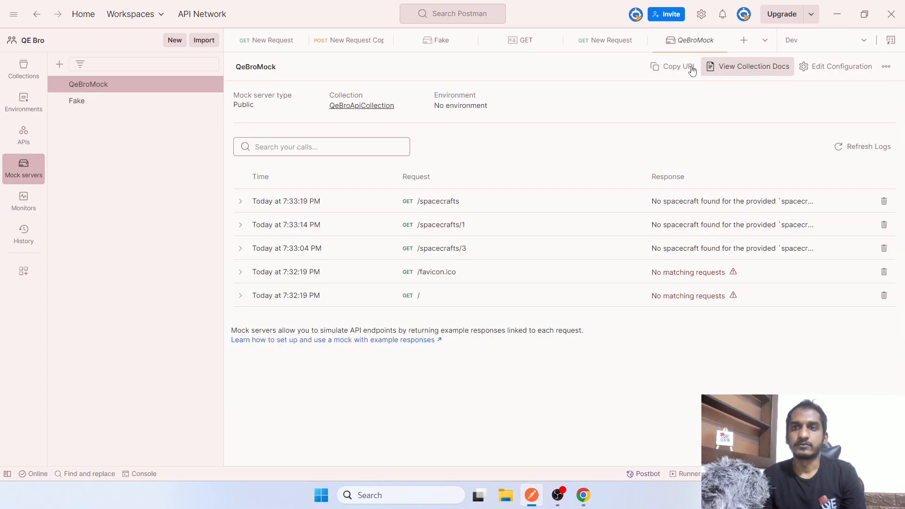
pyautogui.click(889, 70)
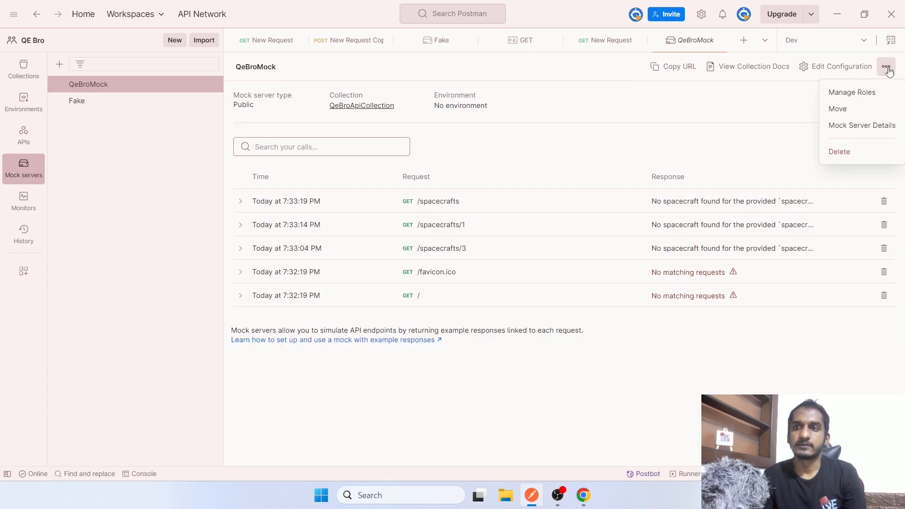
pyautogui.click(864, 125)
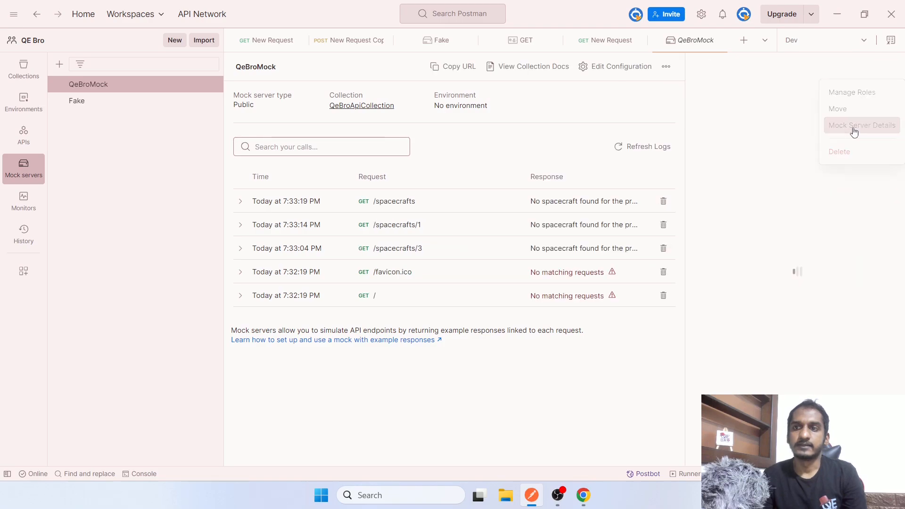